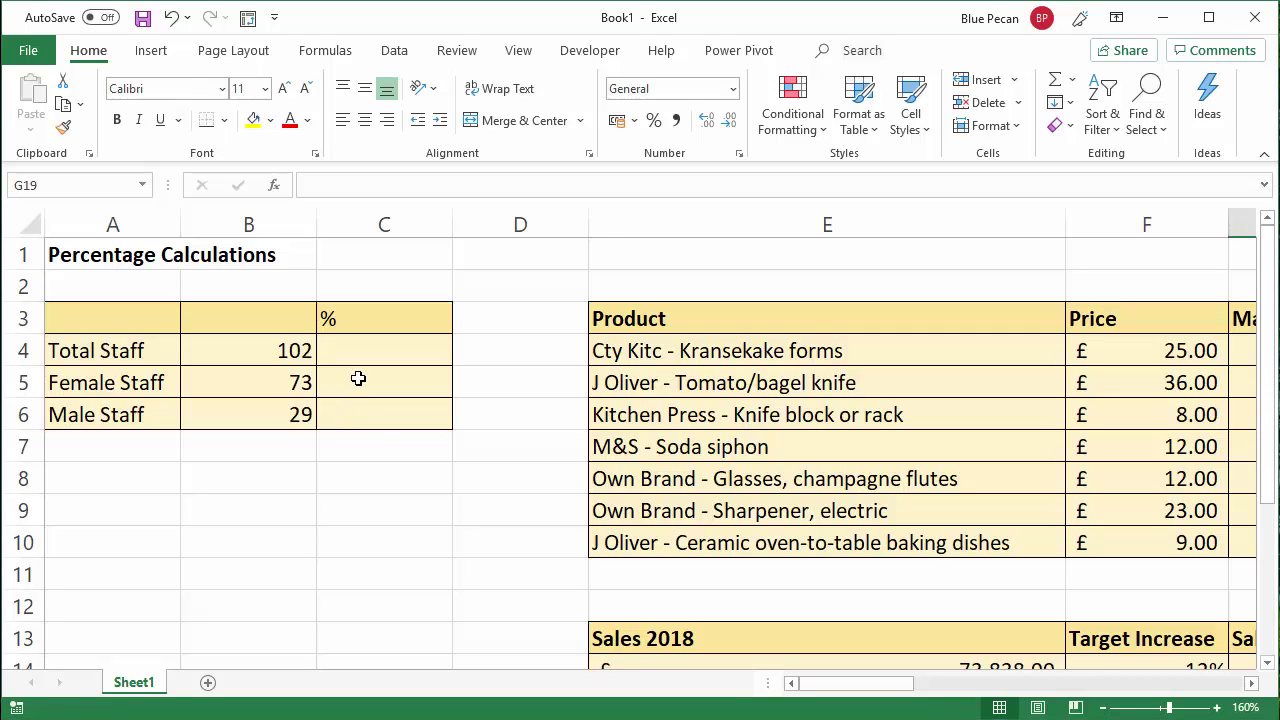
# Step: Calculate the Female Staff share of Total Staff in C5 with the formula =B5/B4
pyautogui.click(358, 378)
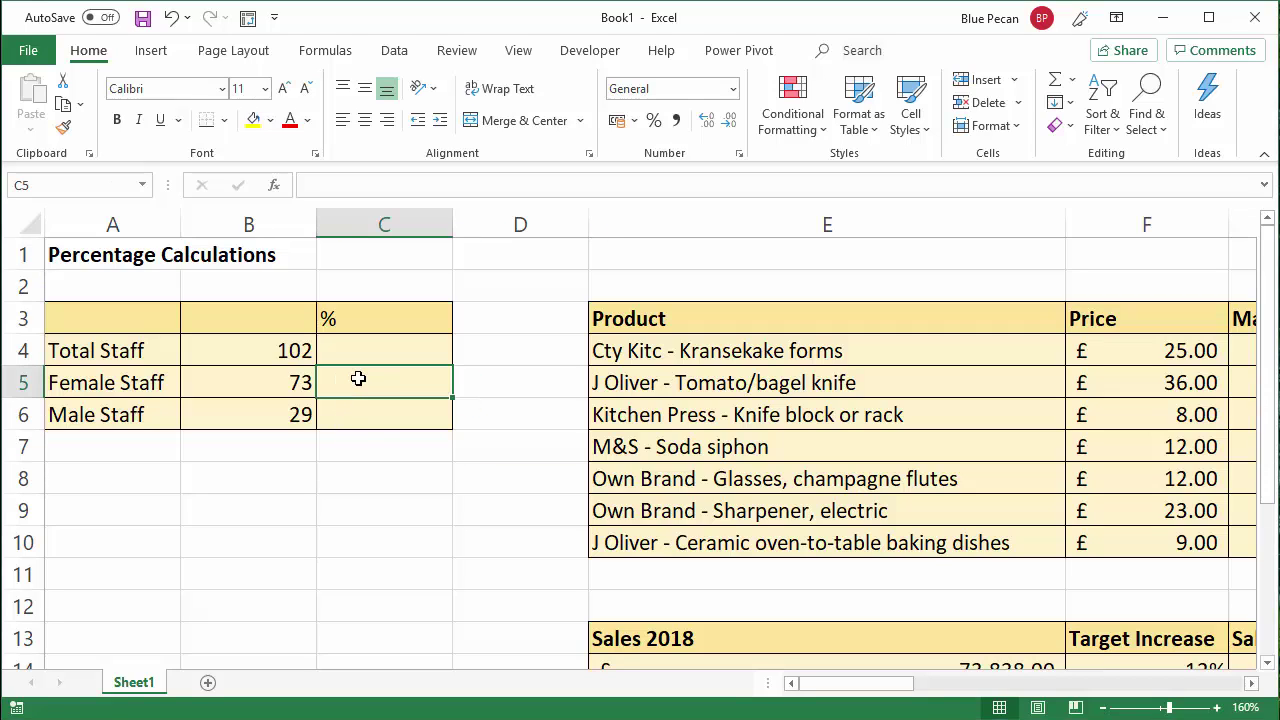
pyautogui.write('=')
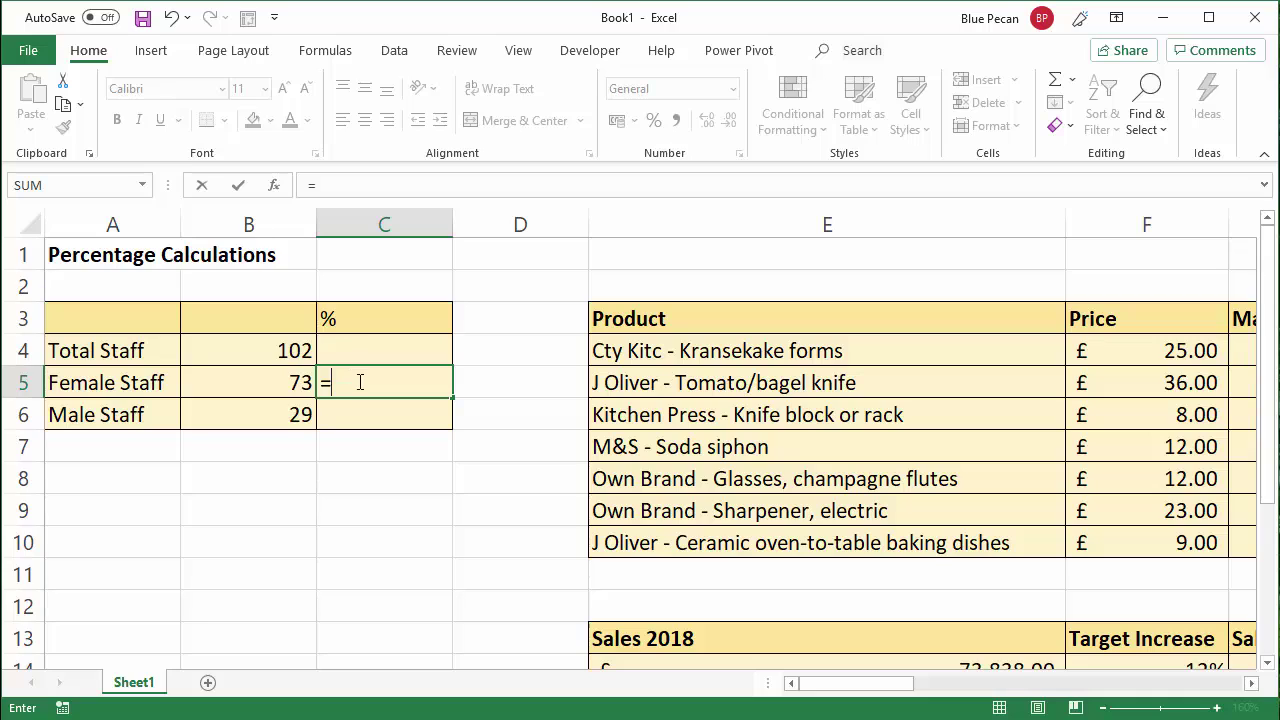
pyautogui.click(270, 382)
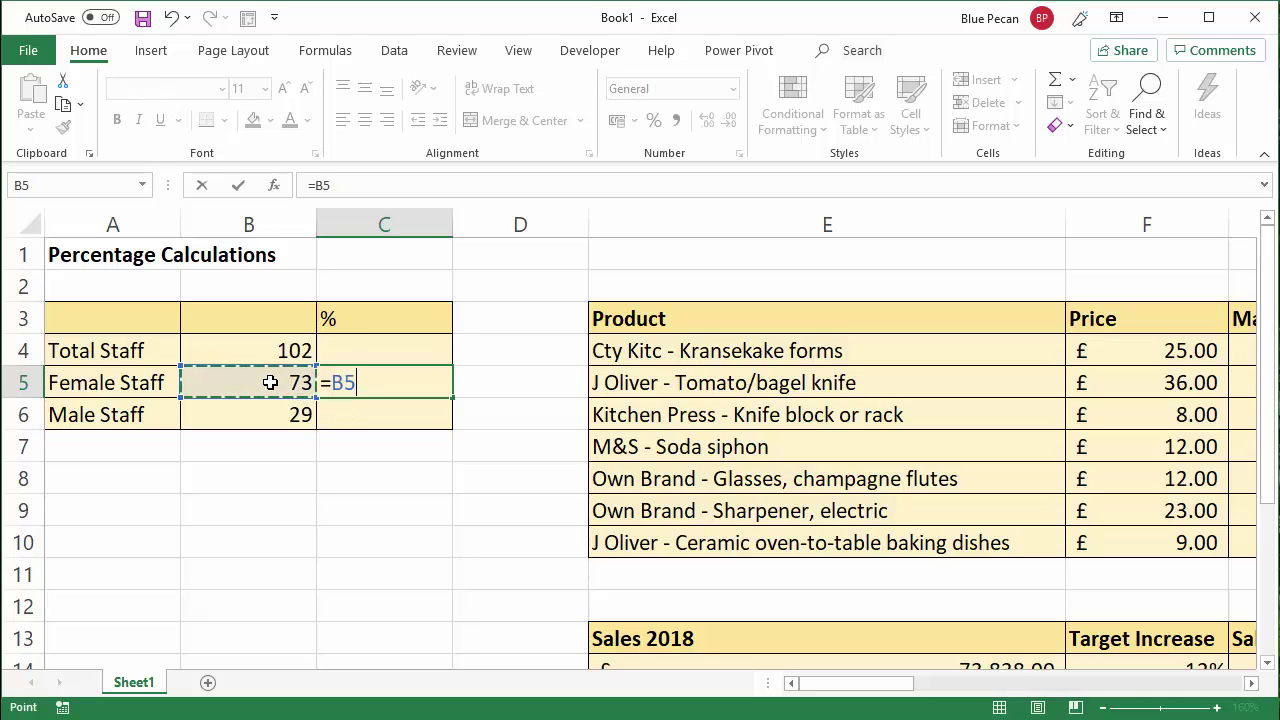
pyautogui.write('/')
pyautogui.click(284, 350)
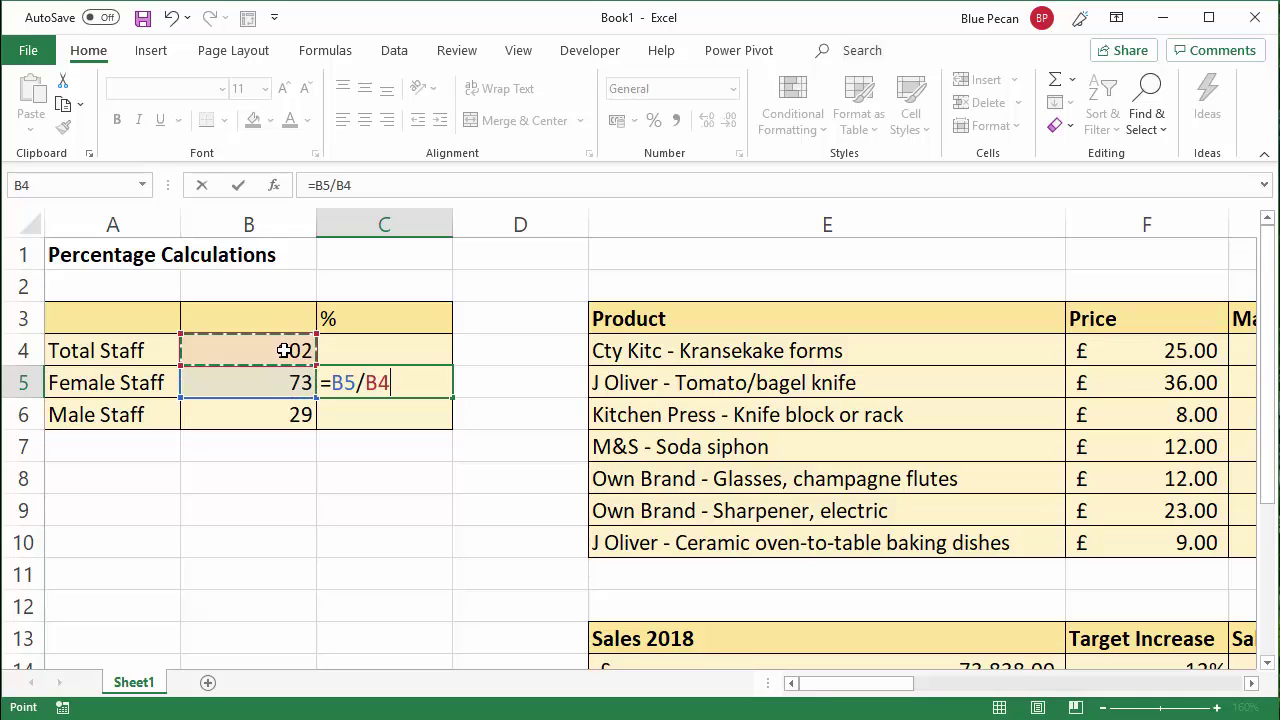
pyautogui.press('Return')
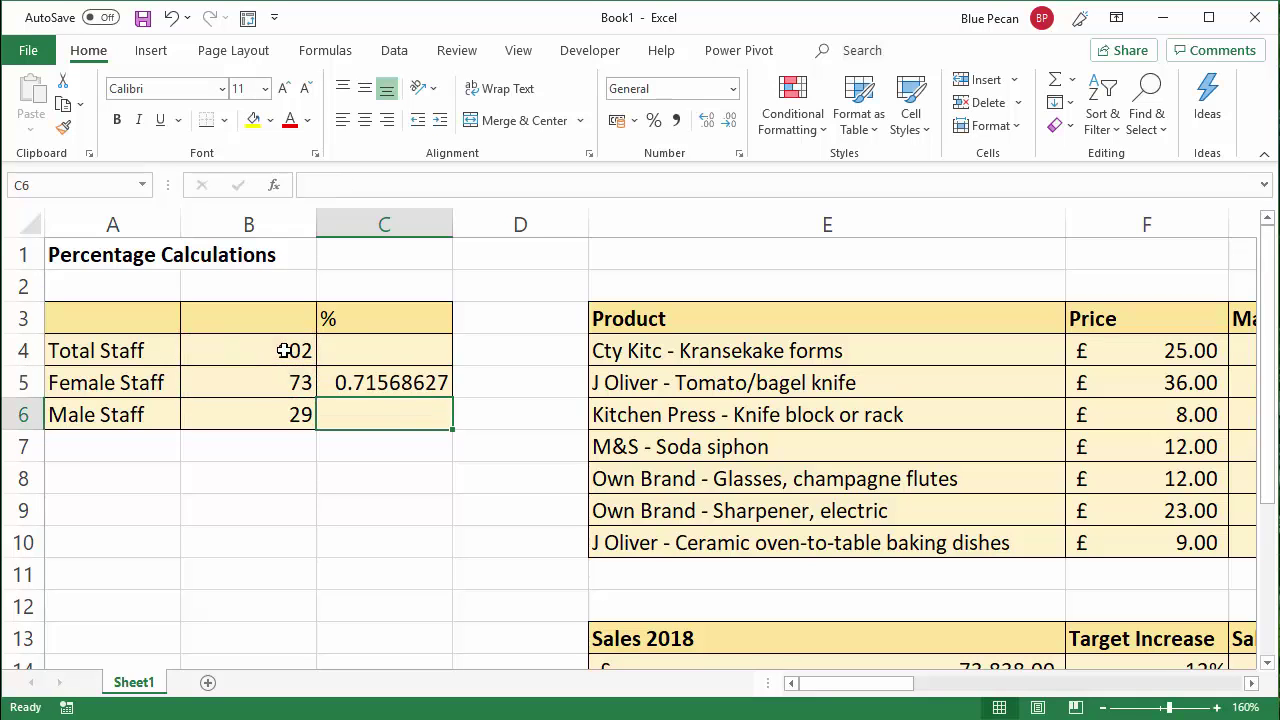
# Step: Format the Female Staff result in C5 as a percentage without decimal places
pyautogui.click(348, 384)
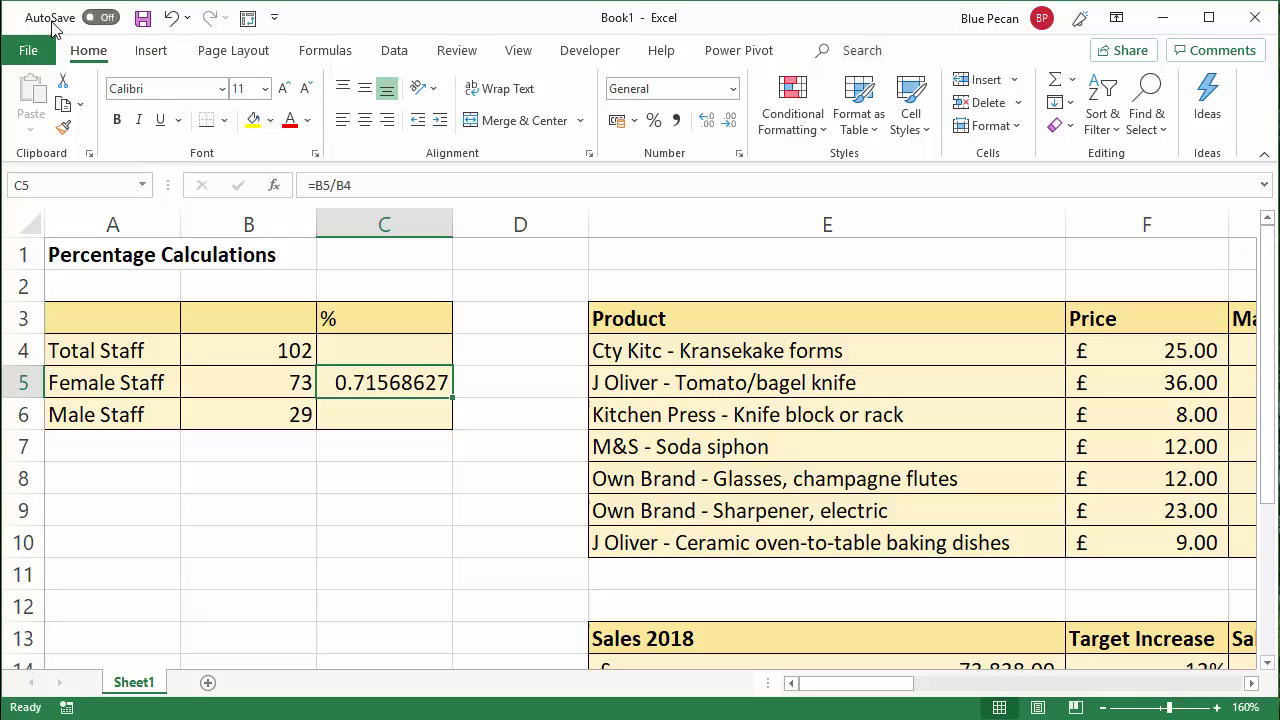
pyautogui.click(655, 120)
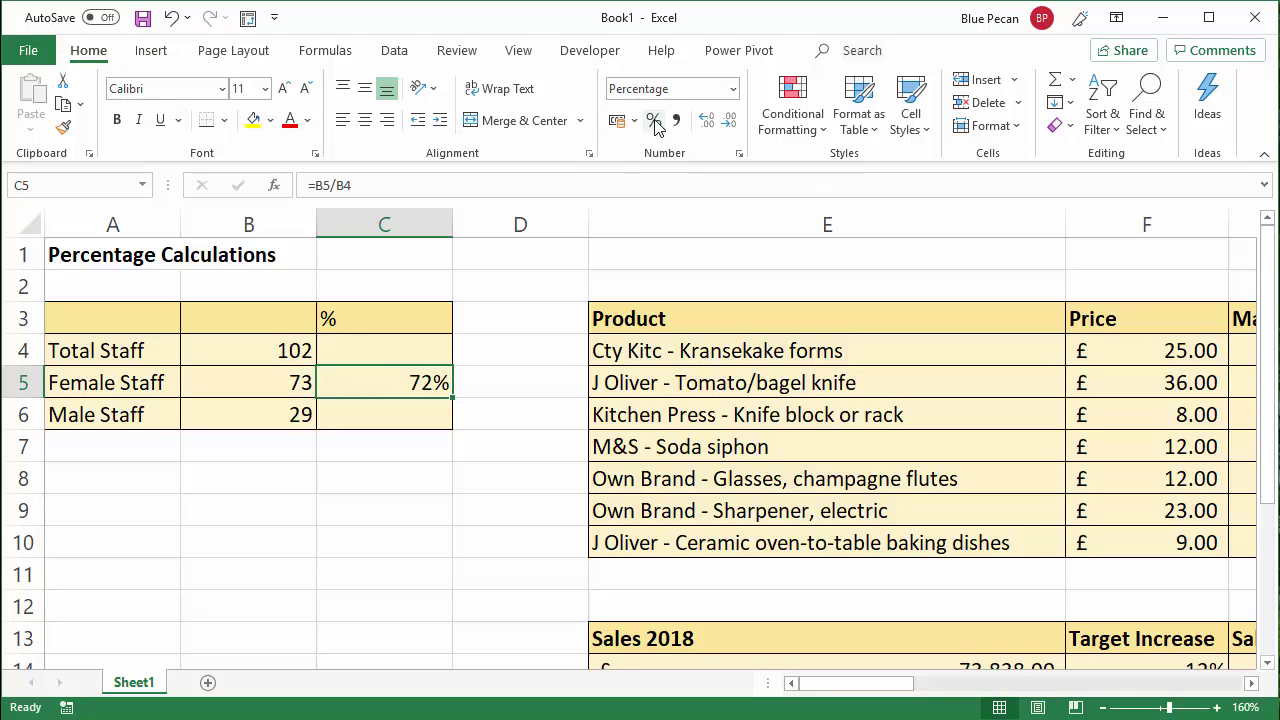
pyautogui.click(709, 121)
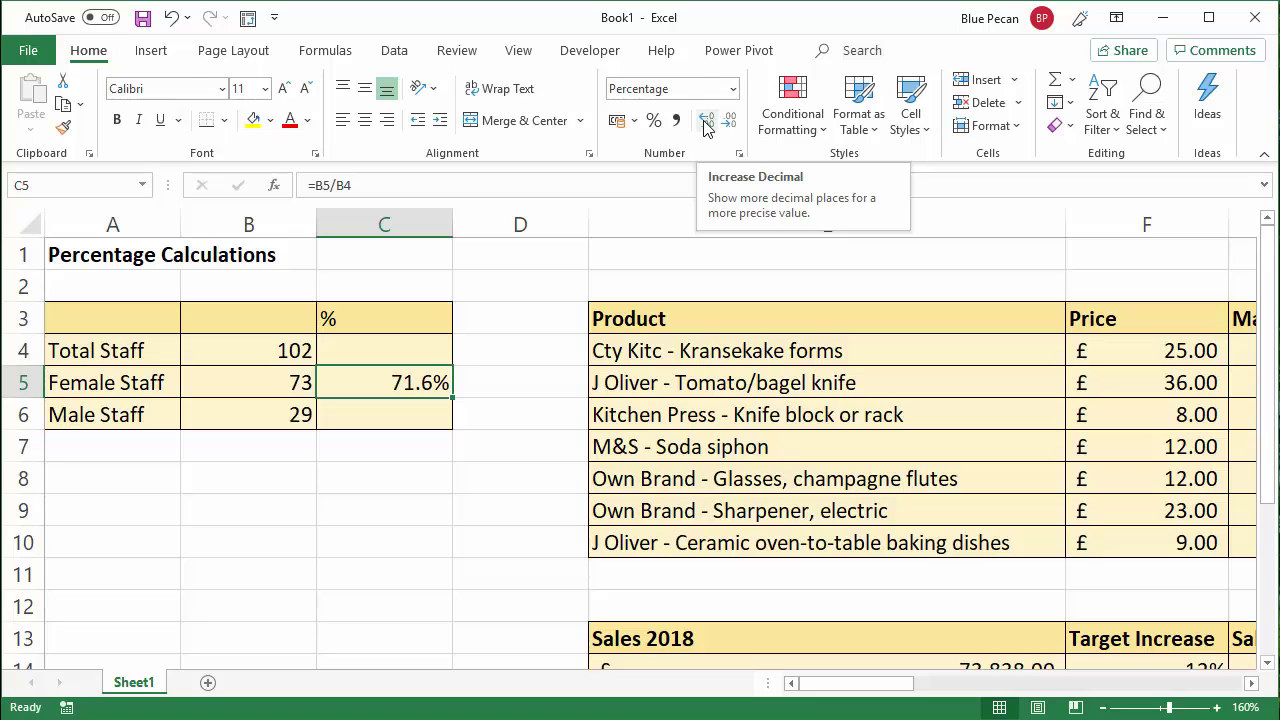
pyautogui.hotkey('ctrl', 'z')
pyautogui.hotkey('ctrl', 'z')
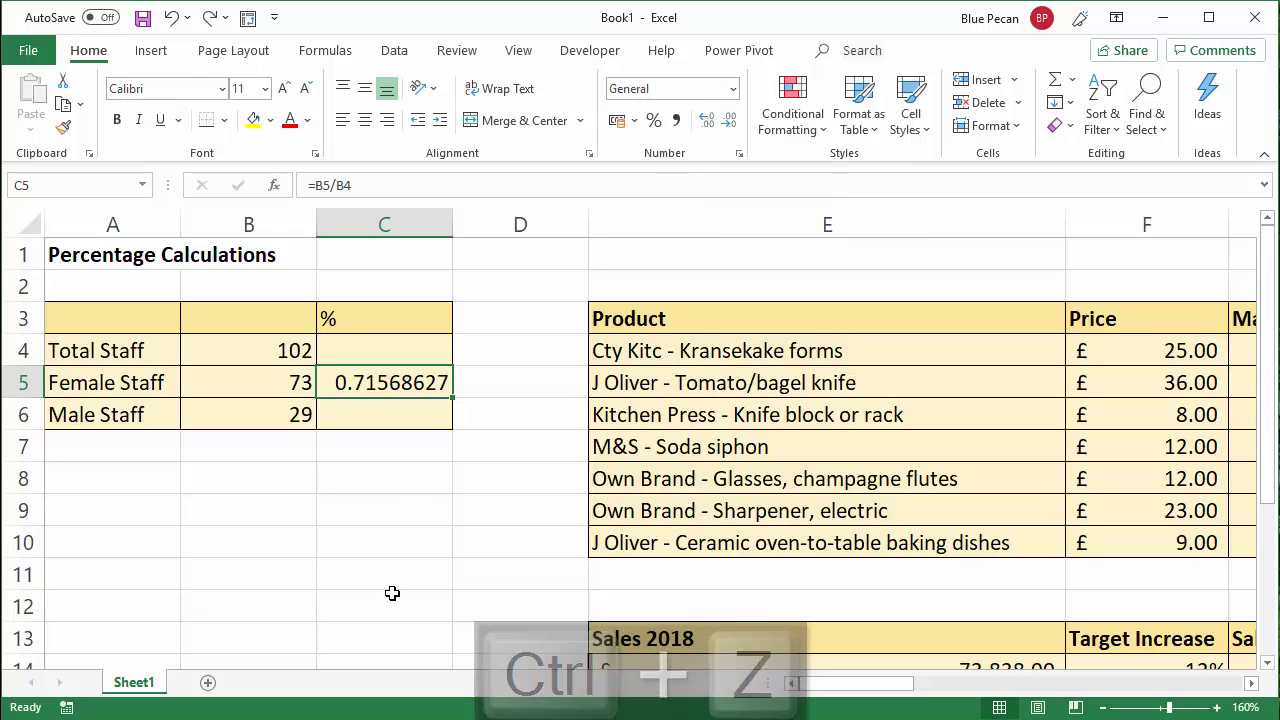
pyautogui.hotkey('ctrl', 'shift', '5')
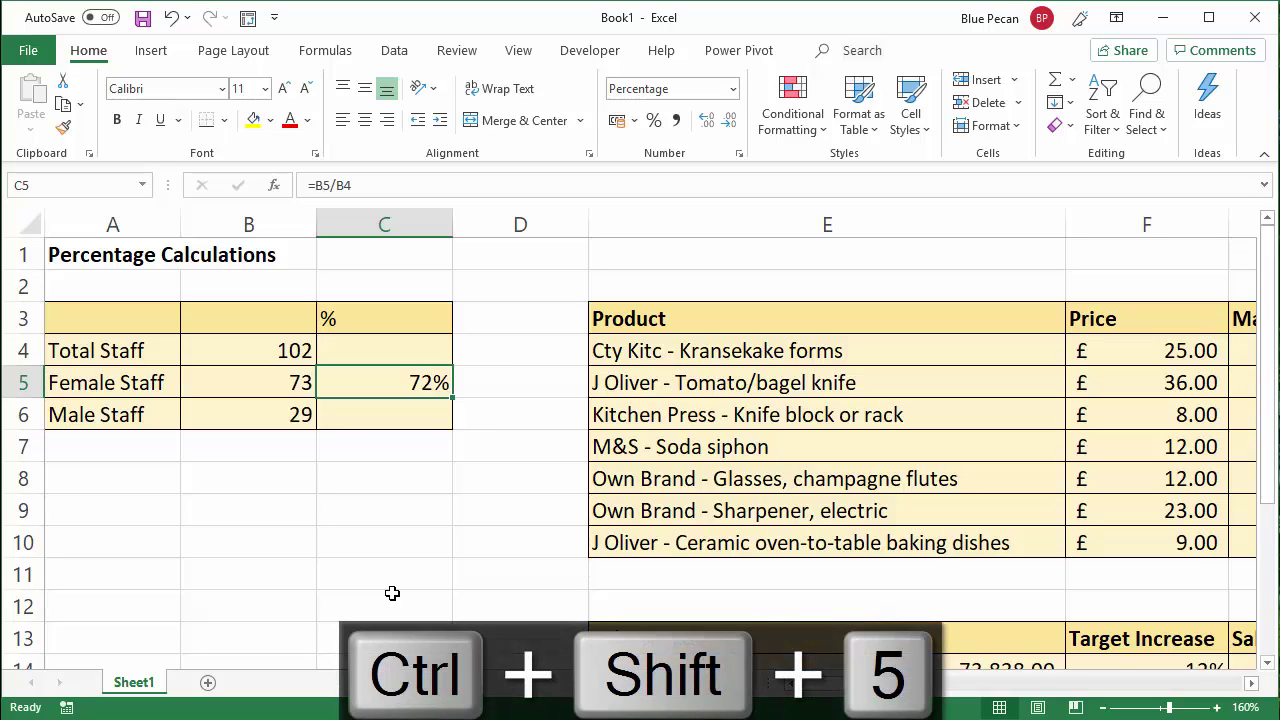
# Step: Calculate the Male Staff share of Total Staff in C6 with the formula =B6/B4
pyautogui.click(385, 414)
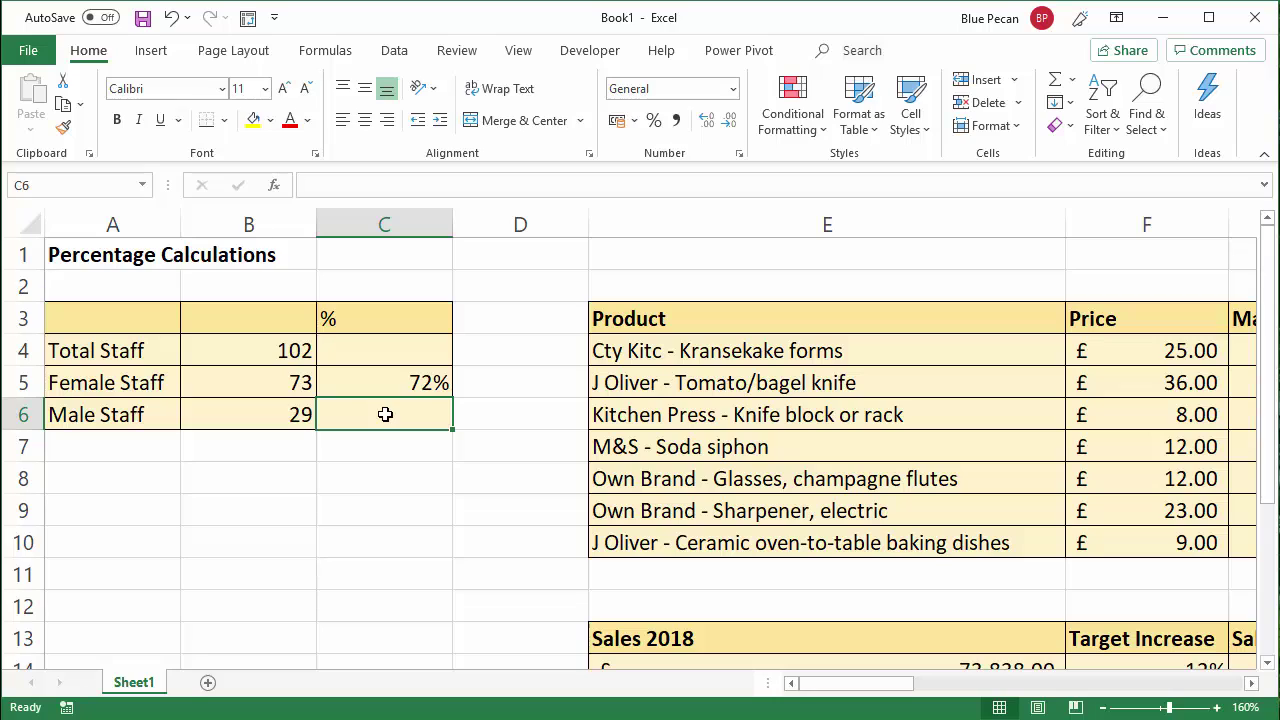
pyautogui.write('=')
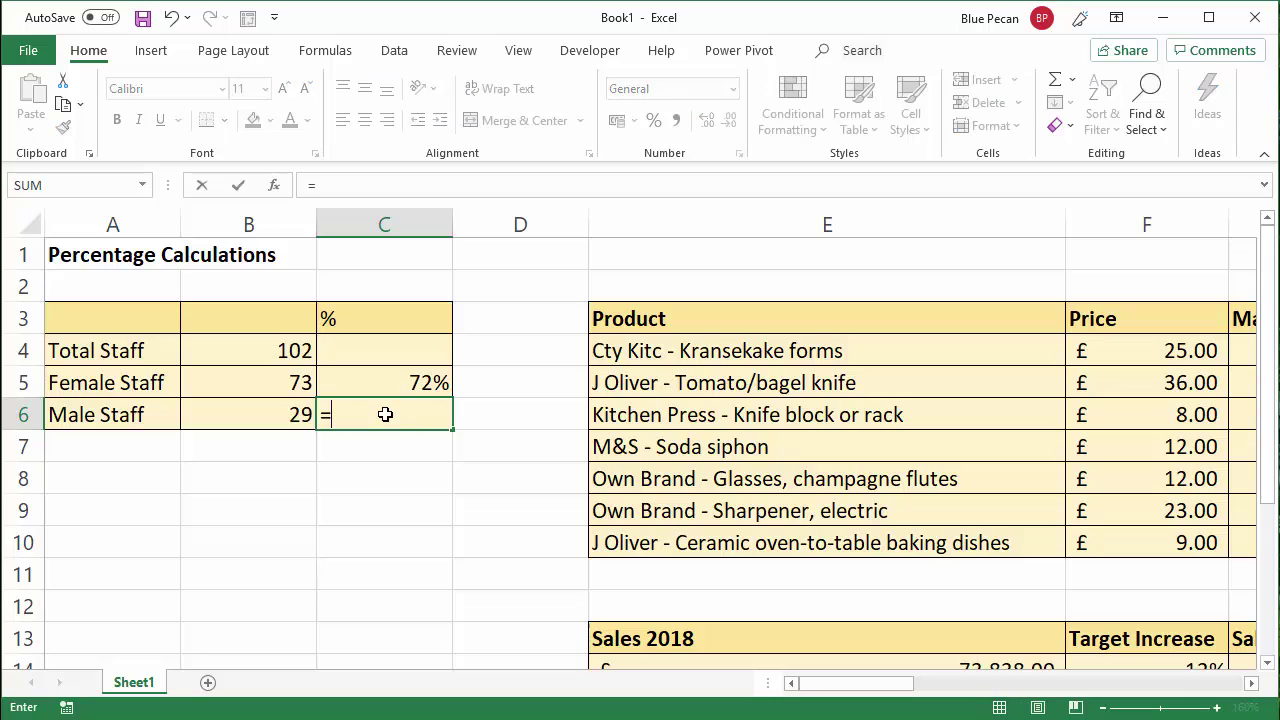
pyautogui.click(284, 414)
pyautogui.write('/')
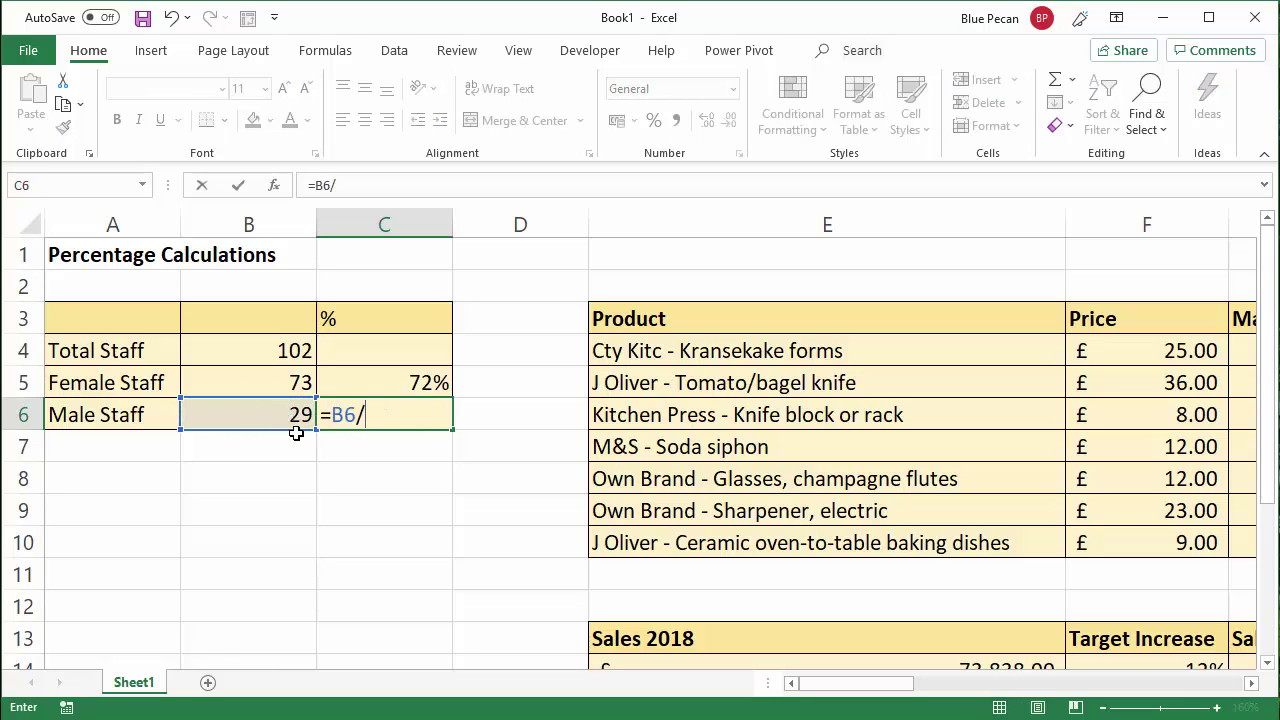
pyautogui.click(293, 348)
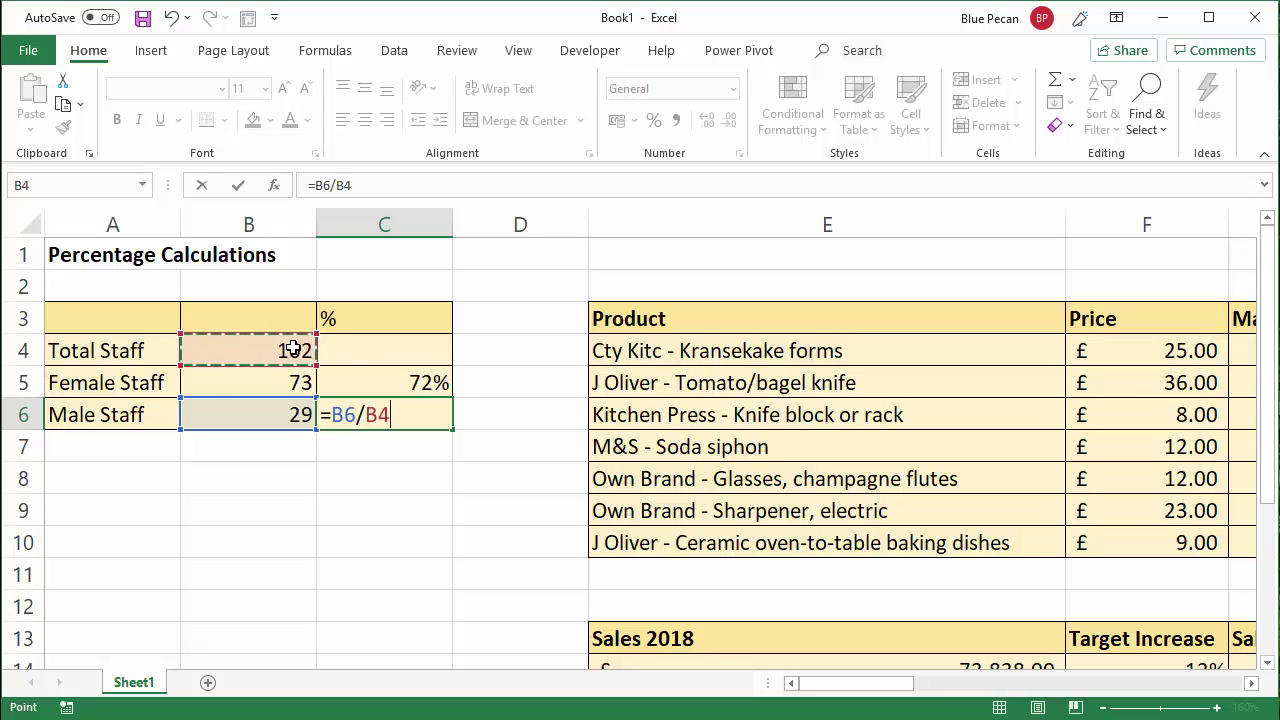
pyautogui.press('Return')
# Step: Format the Male Staff result in C6 as a percentage, and show one decimal place in both C6 and C5
pyautogui.click(420, 413)
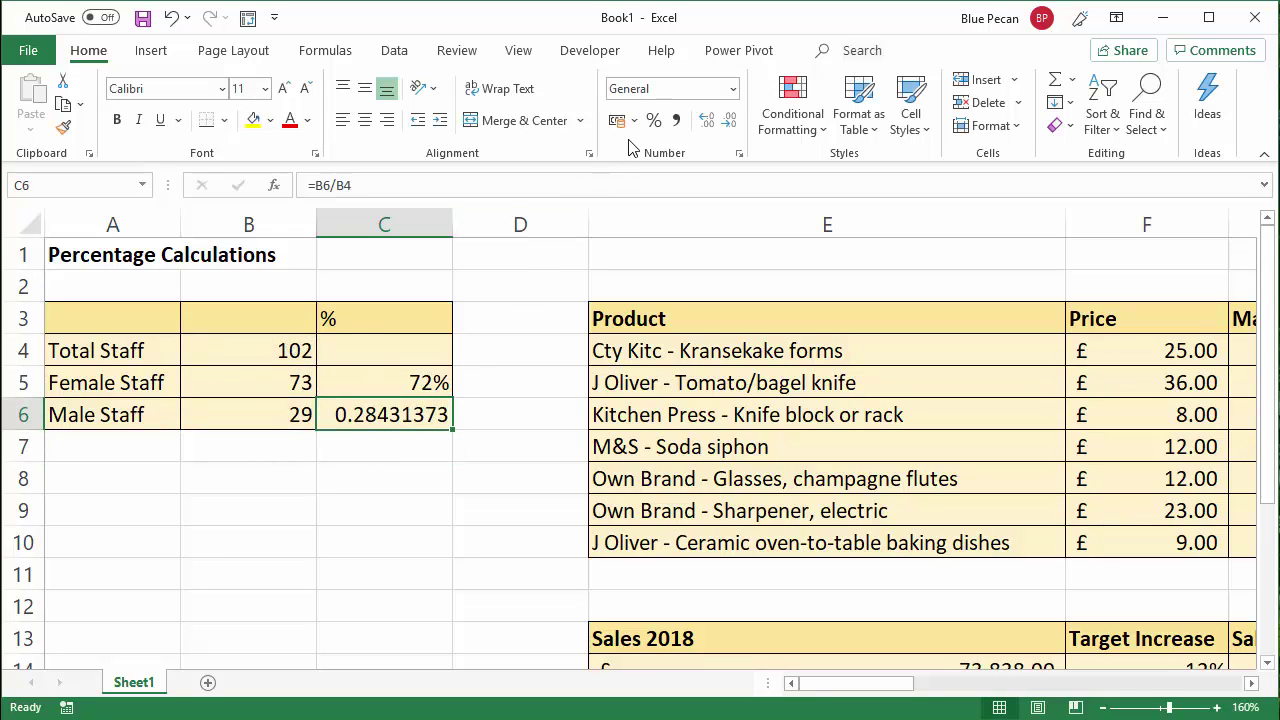
pyautogui.click(653, 120)
pyautogui.click(707, 121)
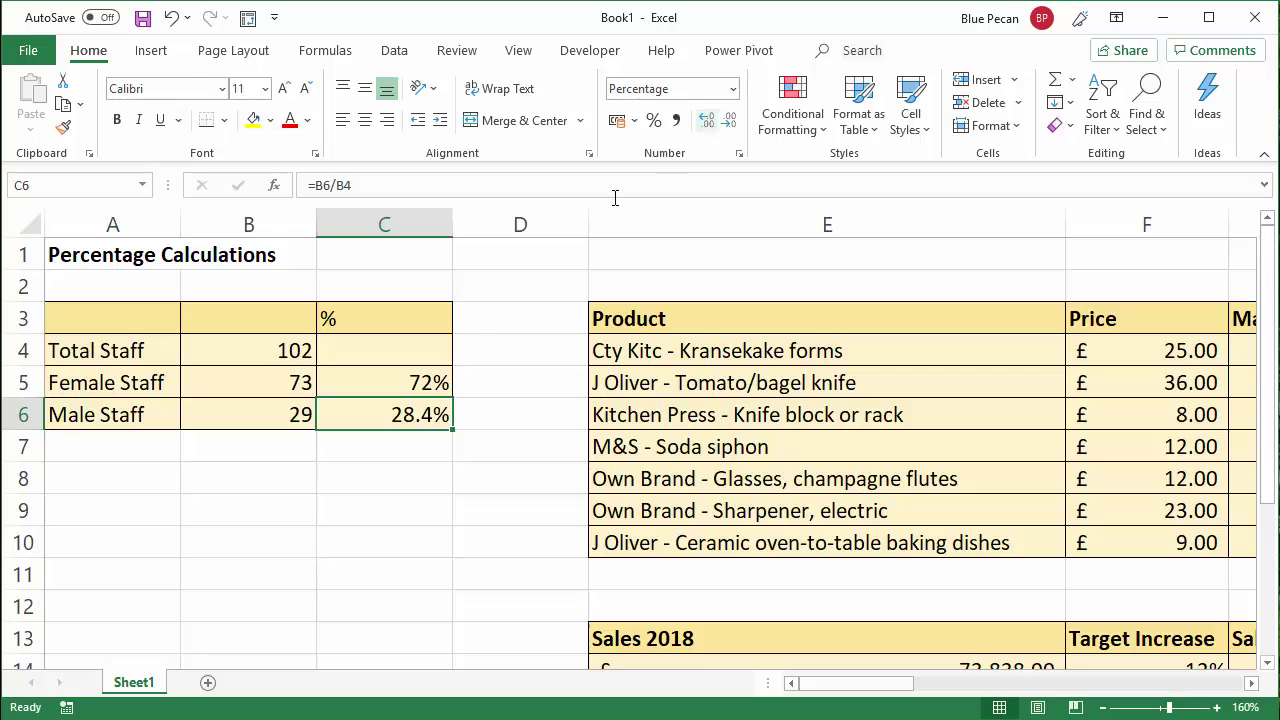
pyautogui.click(430, 380)
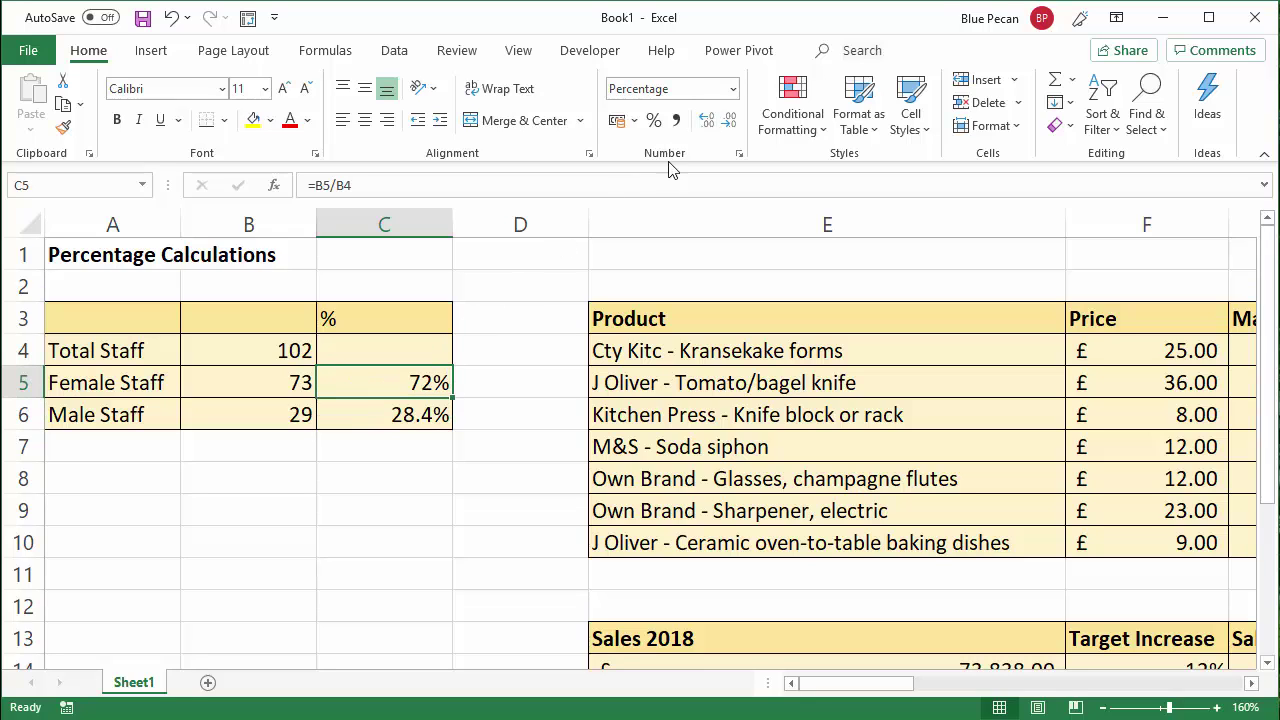
pyautogui.click(707, 121)
# Step: Widen the Mark up Amt column slightly and calculate its amounts by entering =F4*G4 in H4 and filling it down to H10
pyautogui.moveTo(880, 683); pyautogui.dragTo(963, 708)
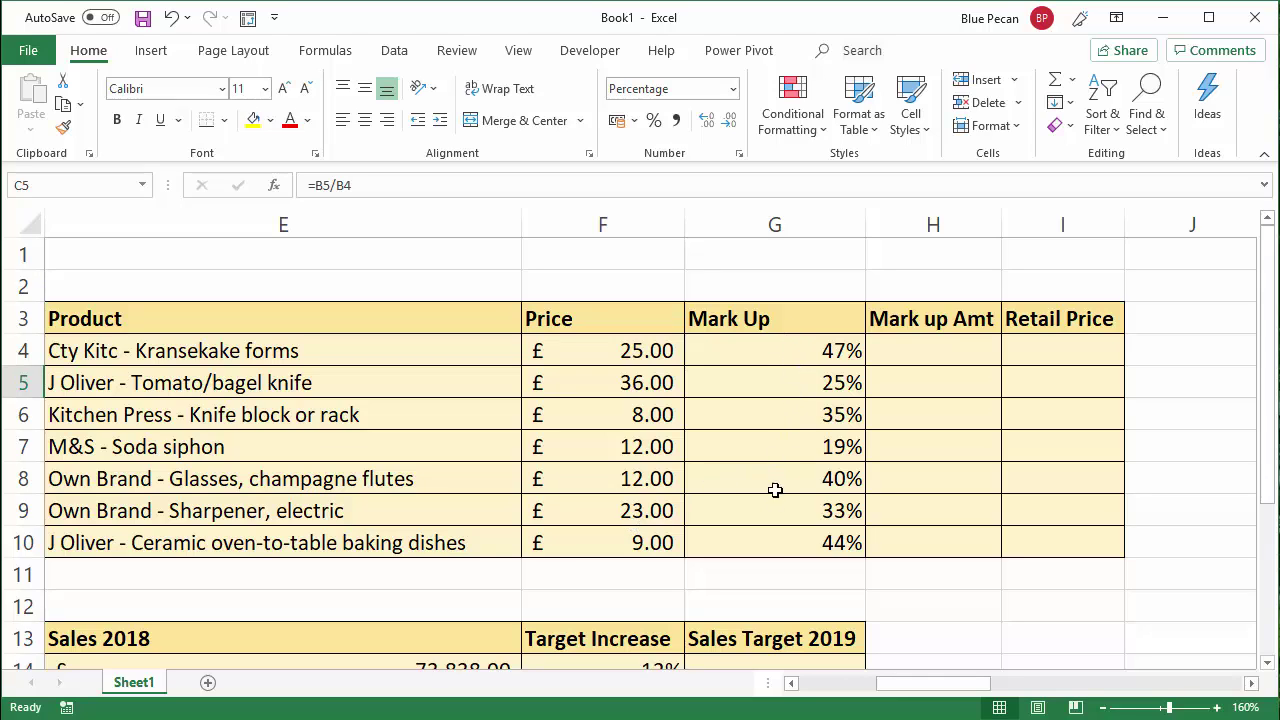
pyautogui.moveTo(1001, 224); pyautogui.dragTo(1044, 224)
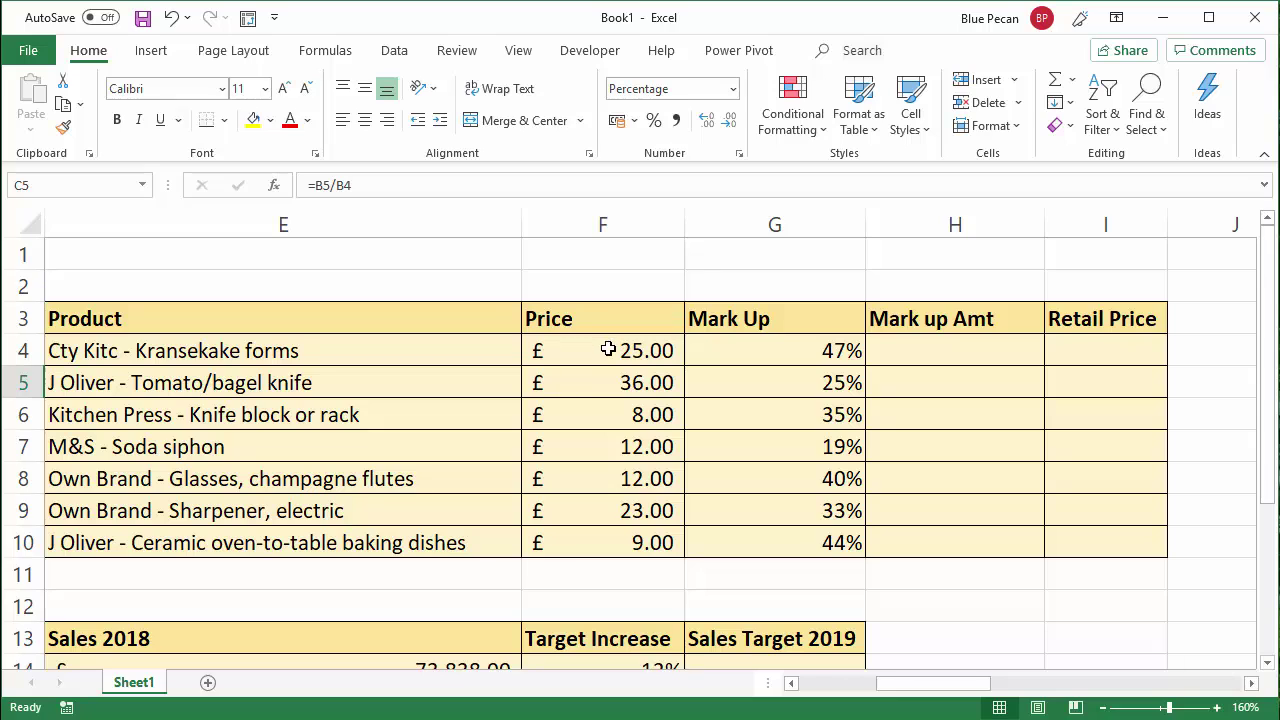
pyautogui.click(924, 355)
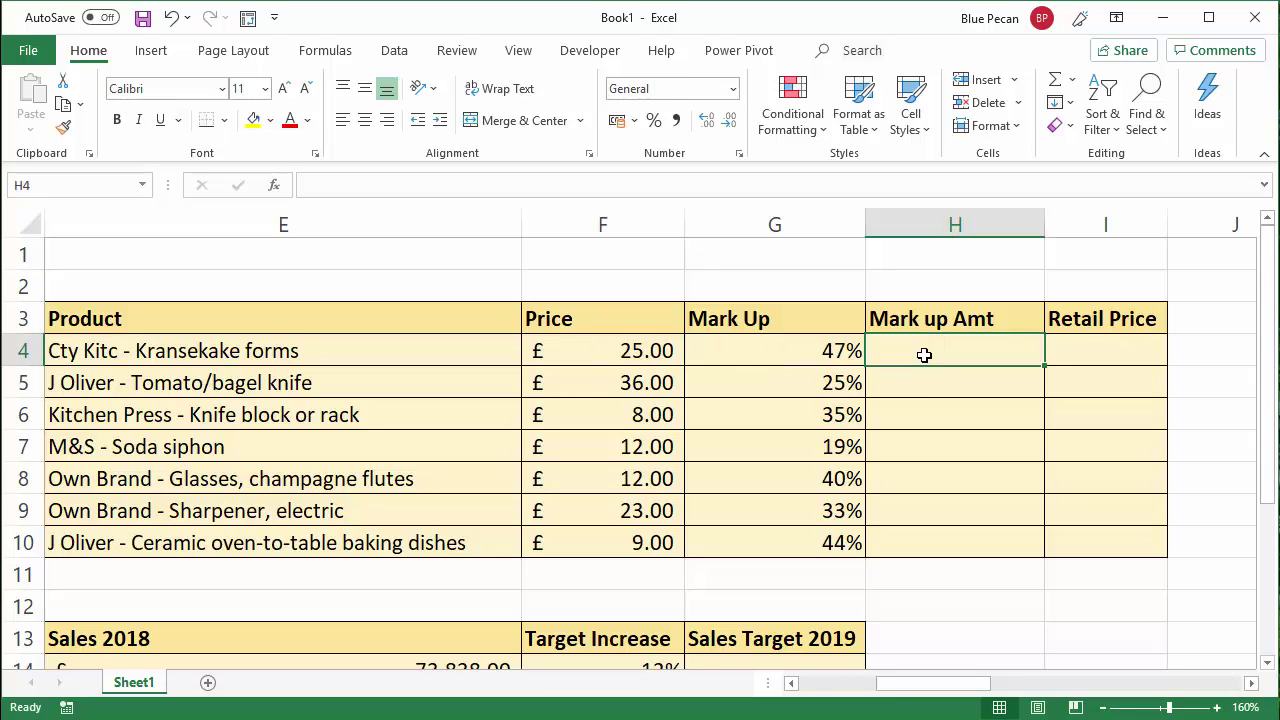
pyautogui.write('=')
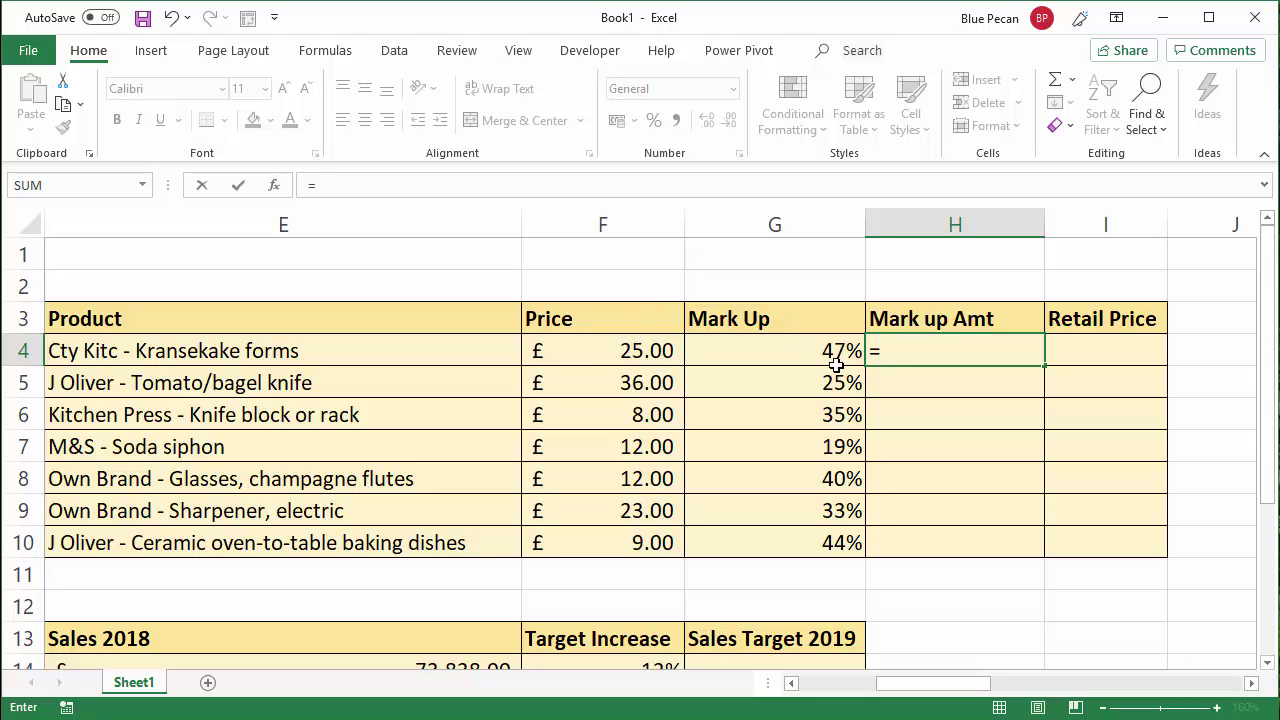
pyautogui.click(592, 346)
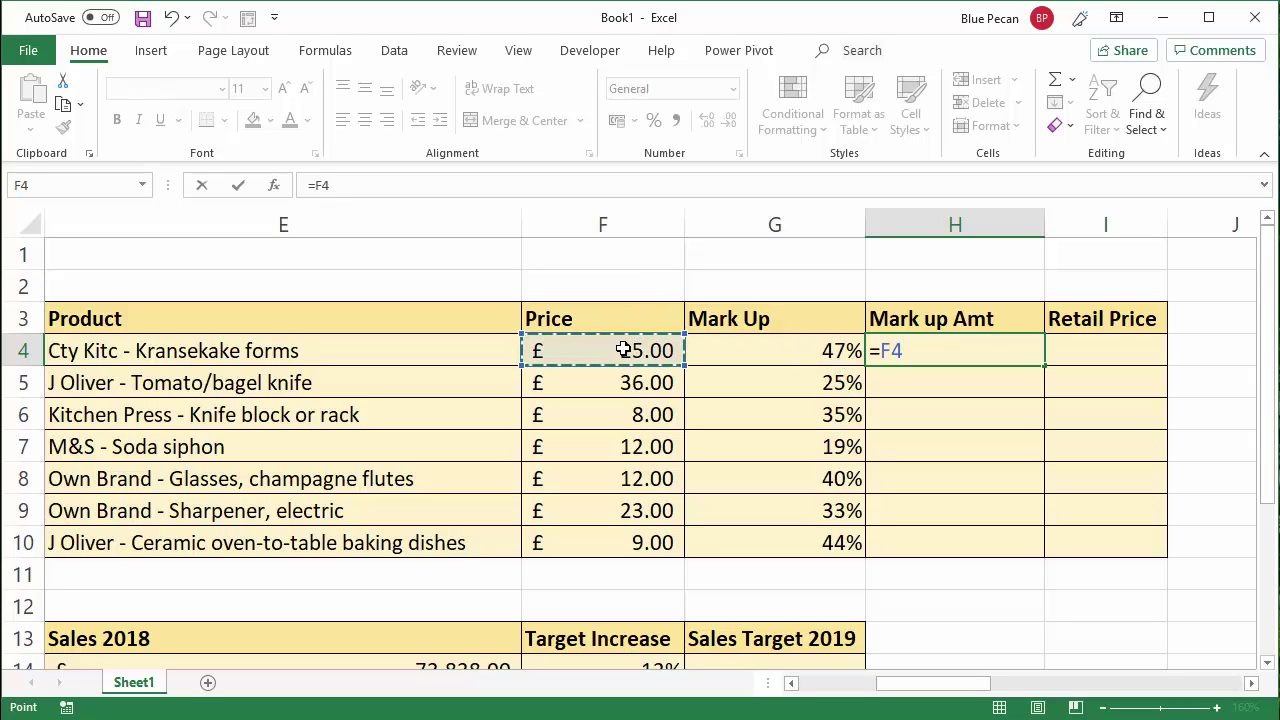
pyautogui.write('*')
pyautogui.click(822, 353)
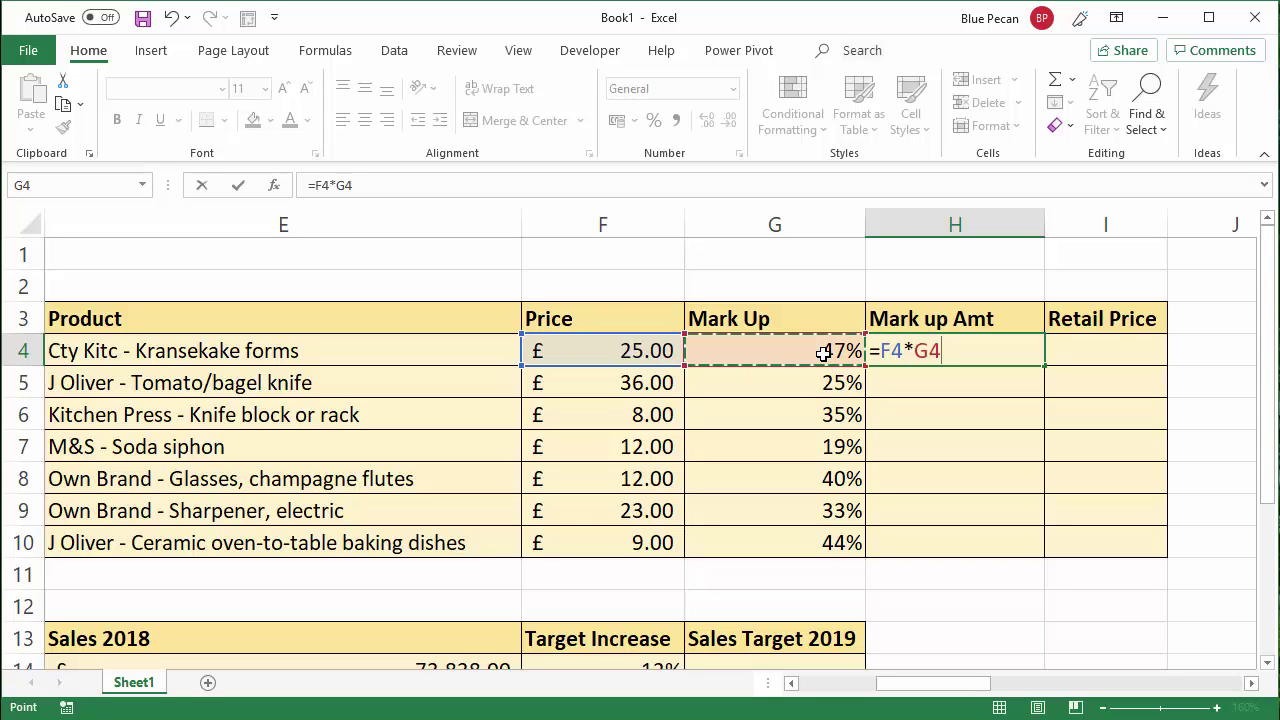
pyautogui.press('Return')
pyautogui.click(991, 354)
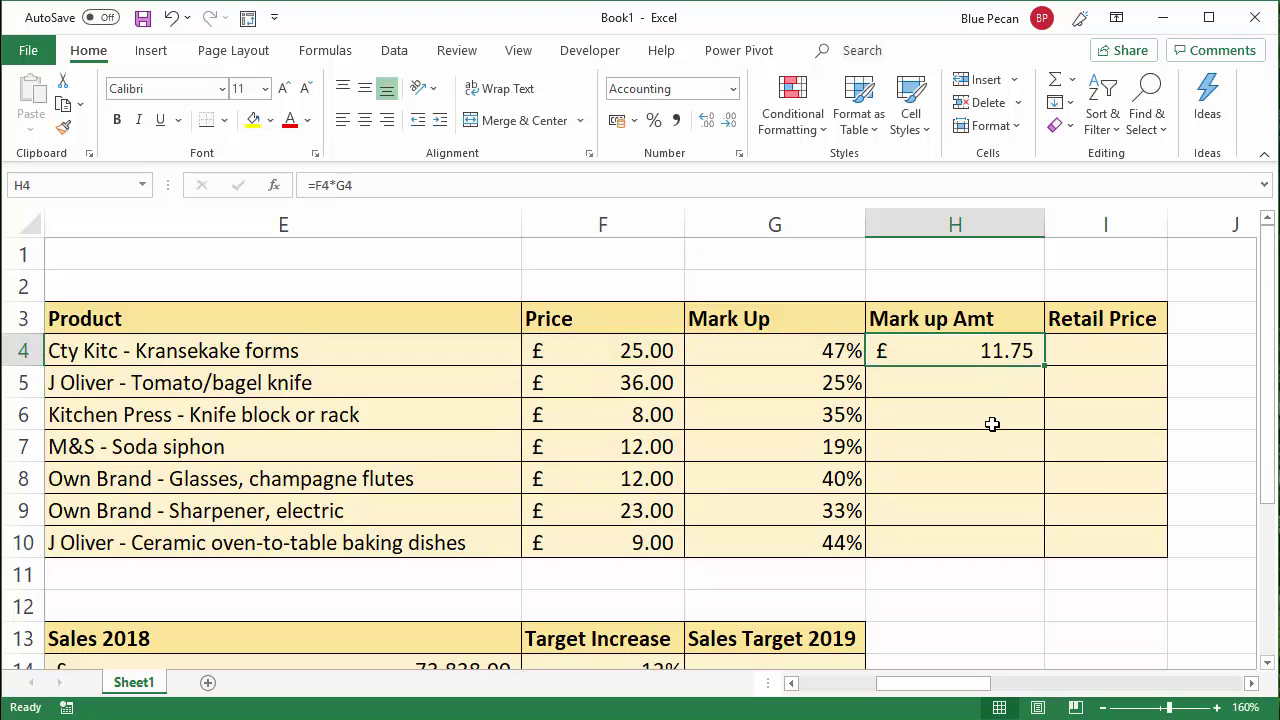
pyautogui.moveTo(1044, 366); pyautogui.dragTo(1044, 556)
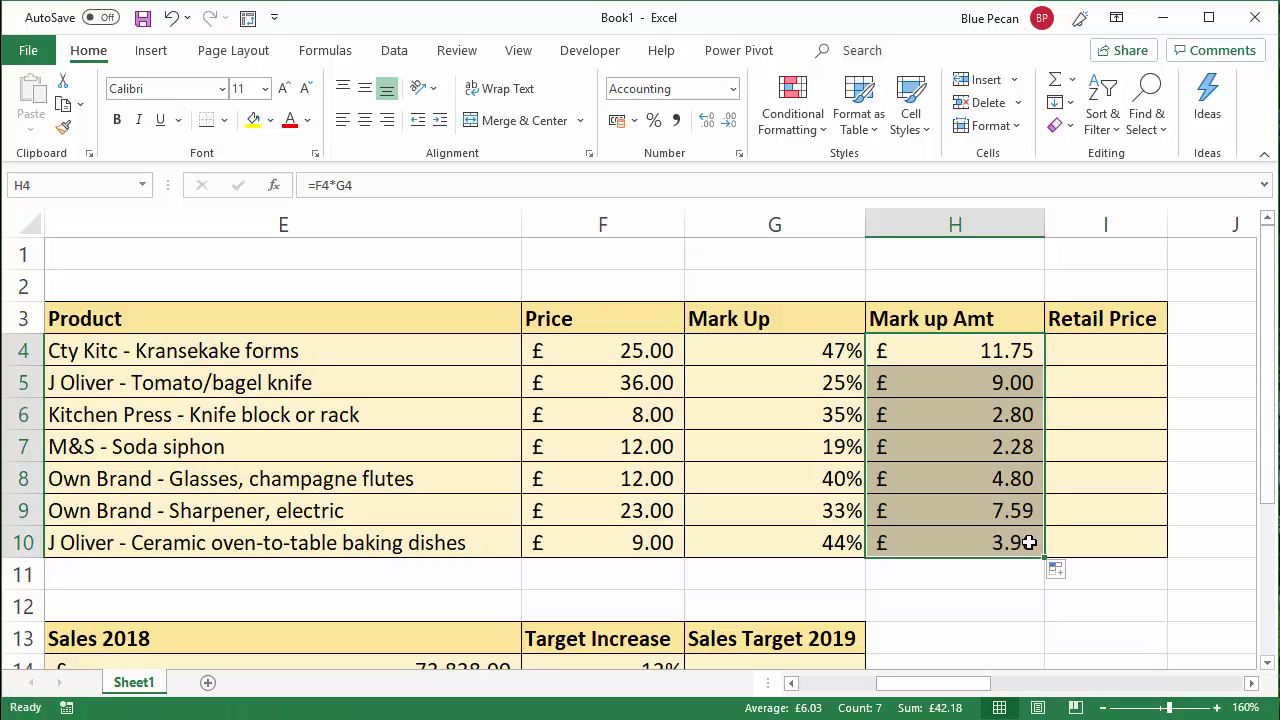
# Step: Calculate the retail prices by entering =F4+H4 in I4 and filling the formula down to I10
pyautogui.click(1080, 346)
pyautogui.write('=')
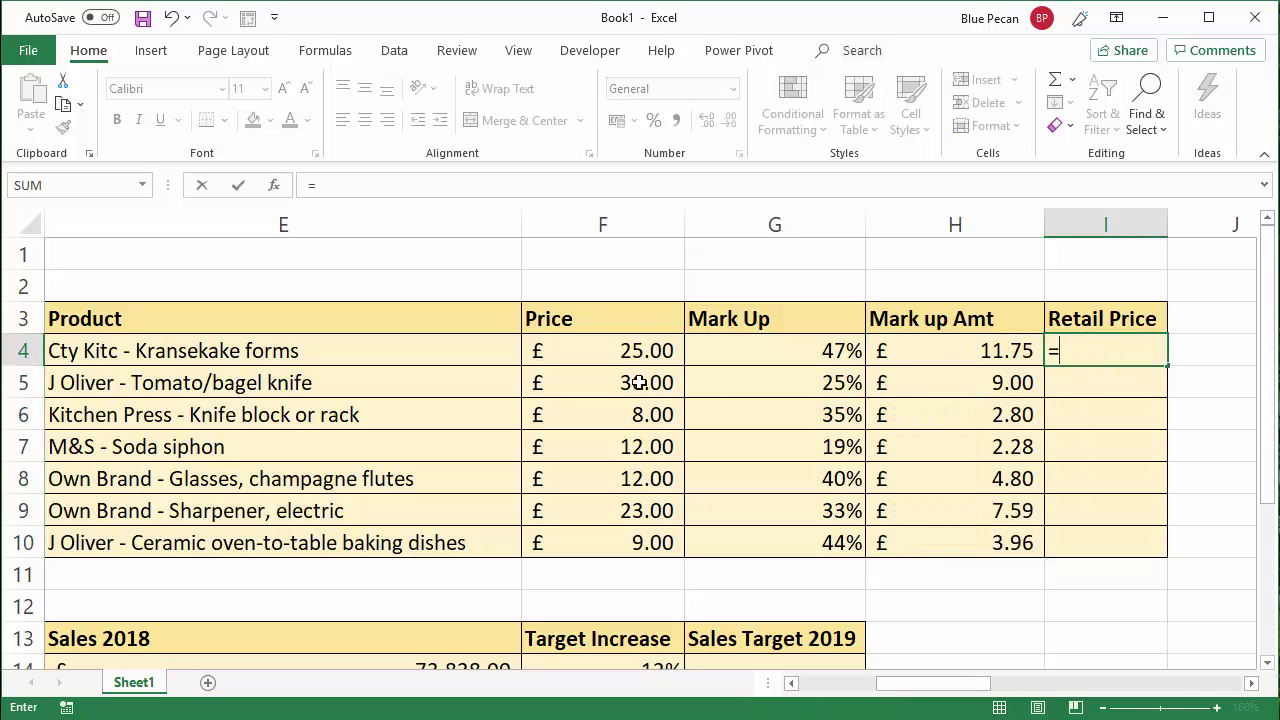
pyautogui.click(636, 350)
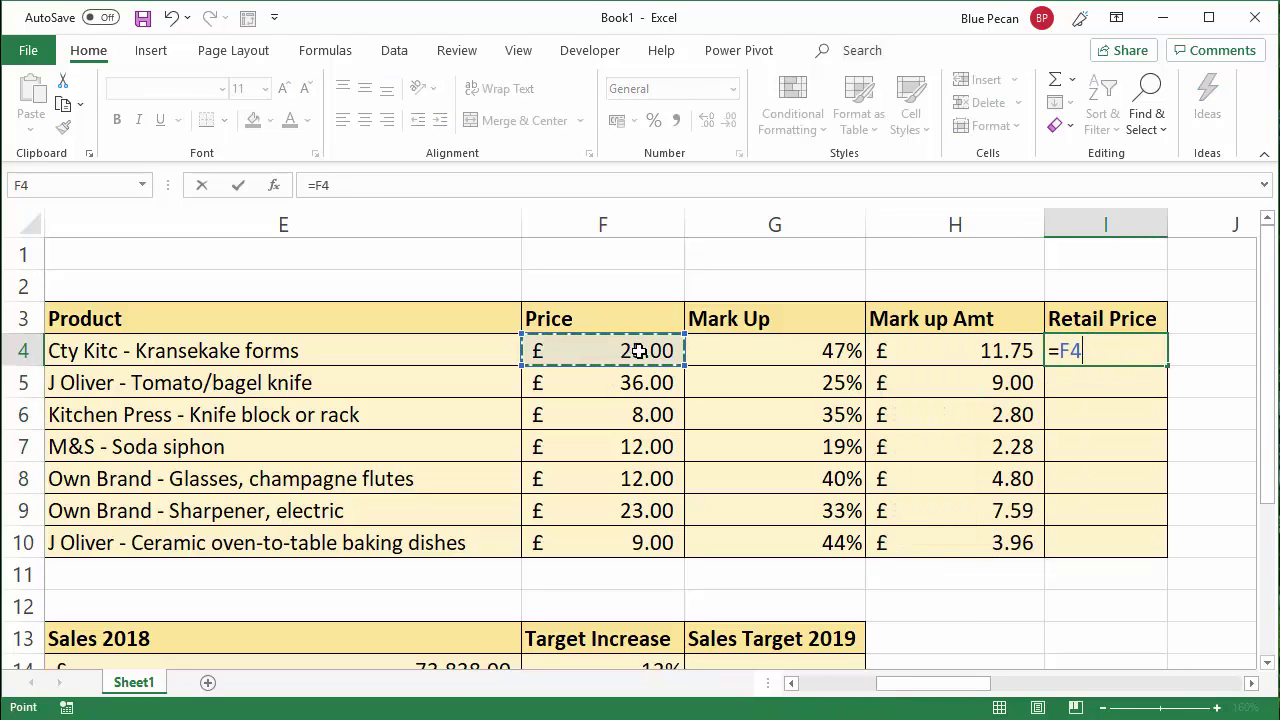
pyautogui.write('+')
pyautogui.click(945, 352)
pyautogui.press('Return')
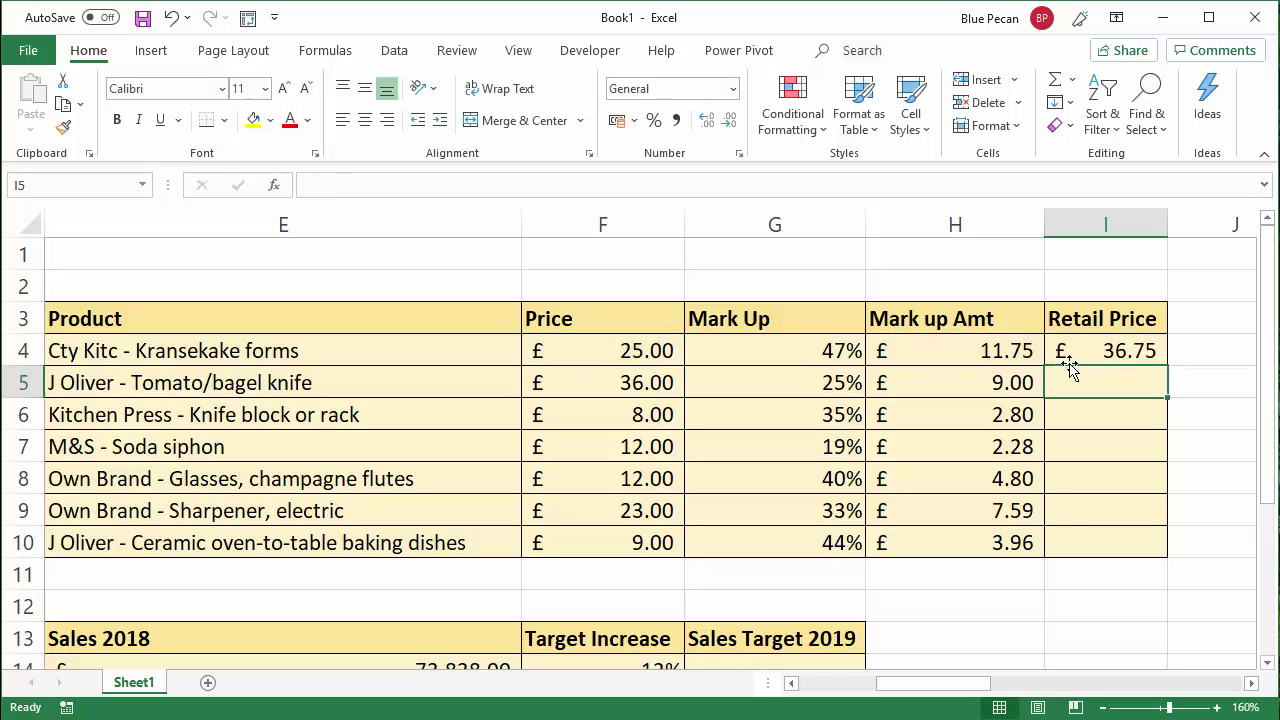
pyautogui.click(1100, 351)
pyautogui.moveTo(1163, 366); pyautogui.dragTo(1141, 550)
pyautogui.scroll(-2, 900, 523)
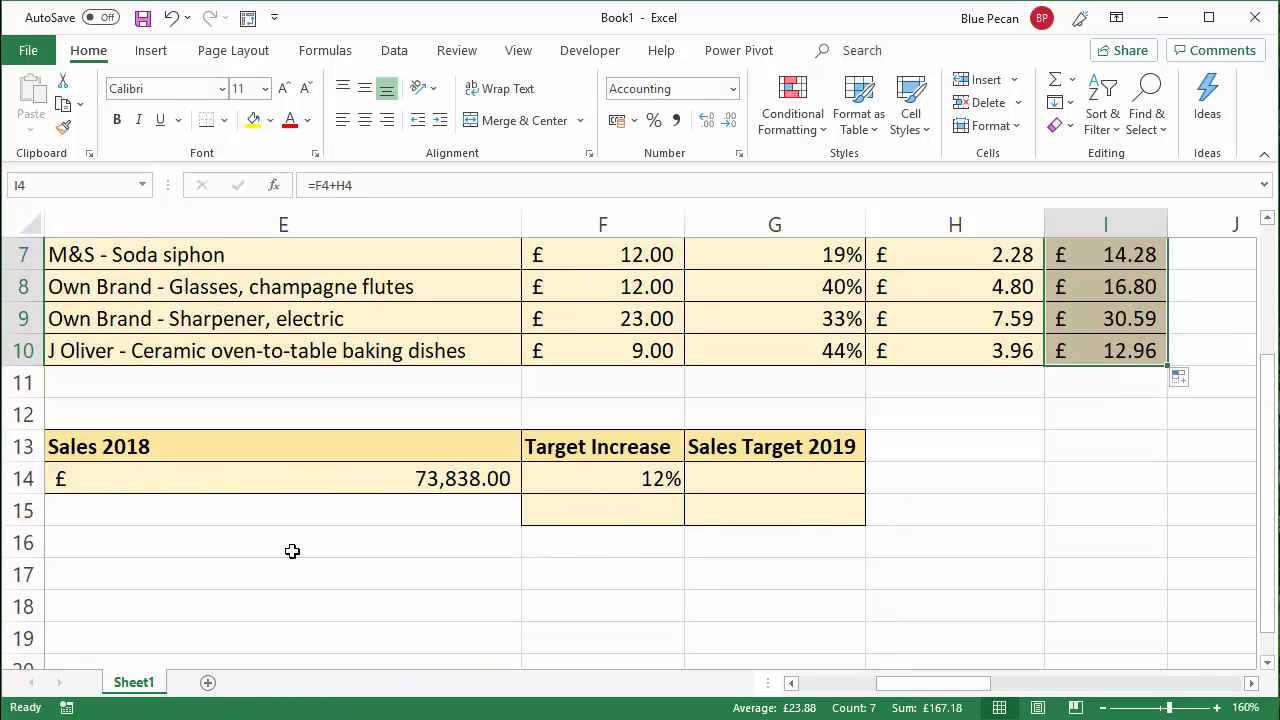
pyautogui.scroll(2, 716, 504)
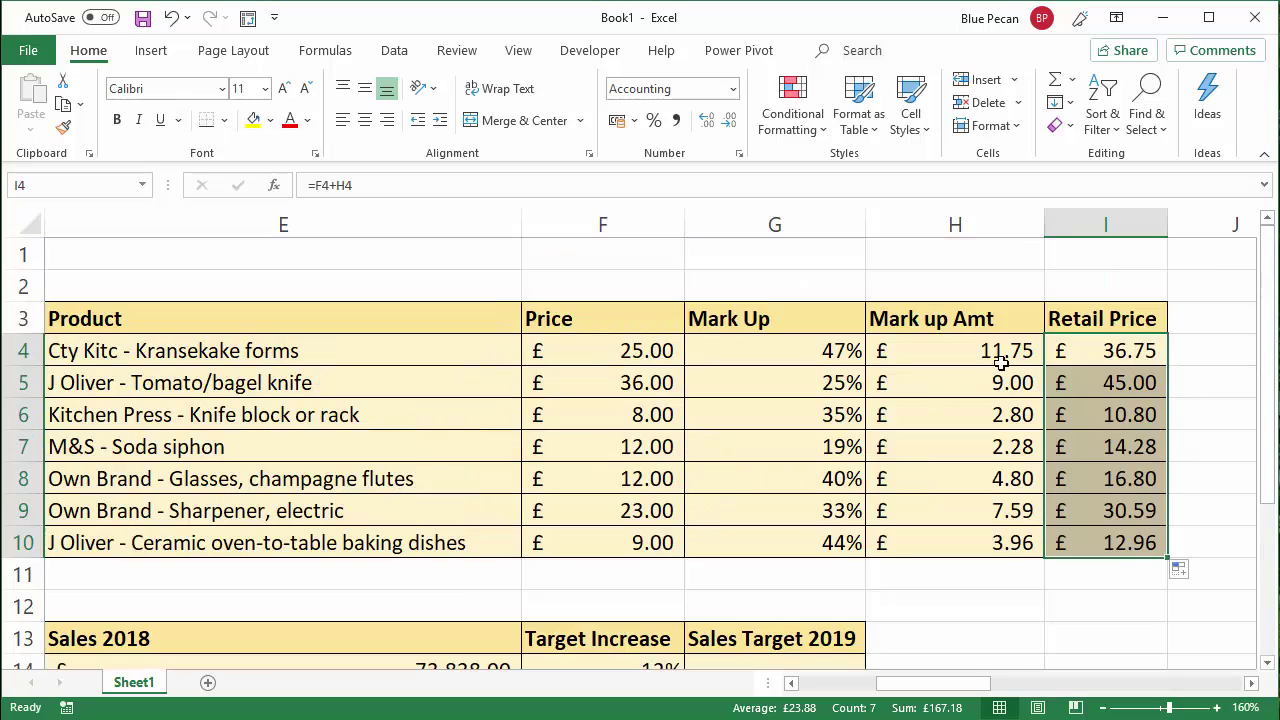
pyautogui.click(1102, 351)
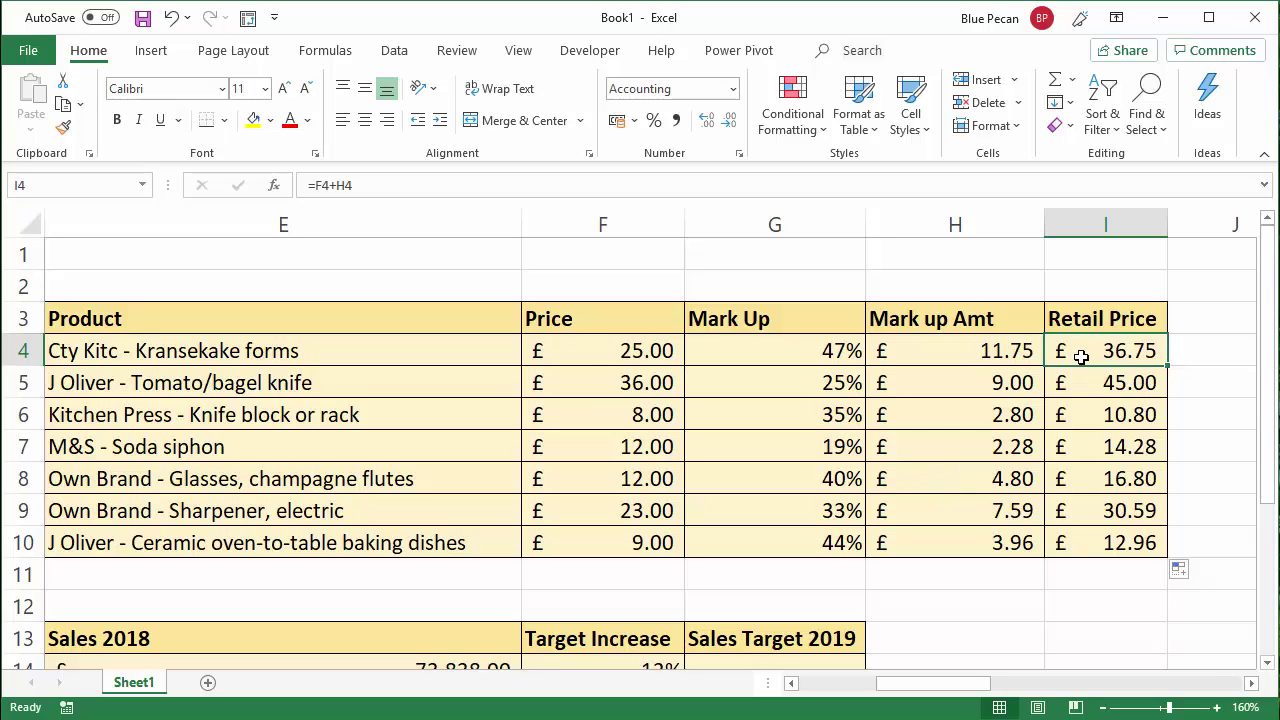
pyautogui.scroll(-1, 1081, 357)
pyautogui.scroll(1, 1081, 357)
pyautogui.scroll(-2, 1081, 357)
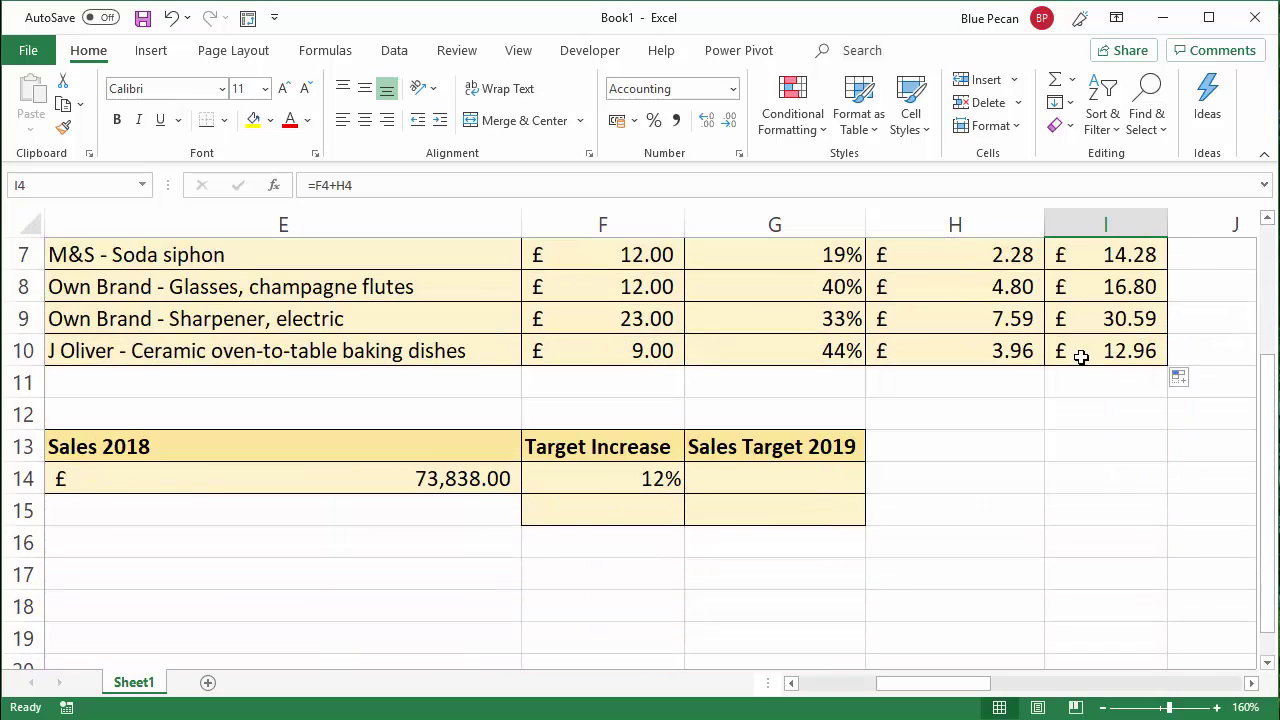
pyautogui.scroll(2, 1081, 357)
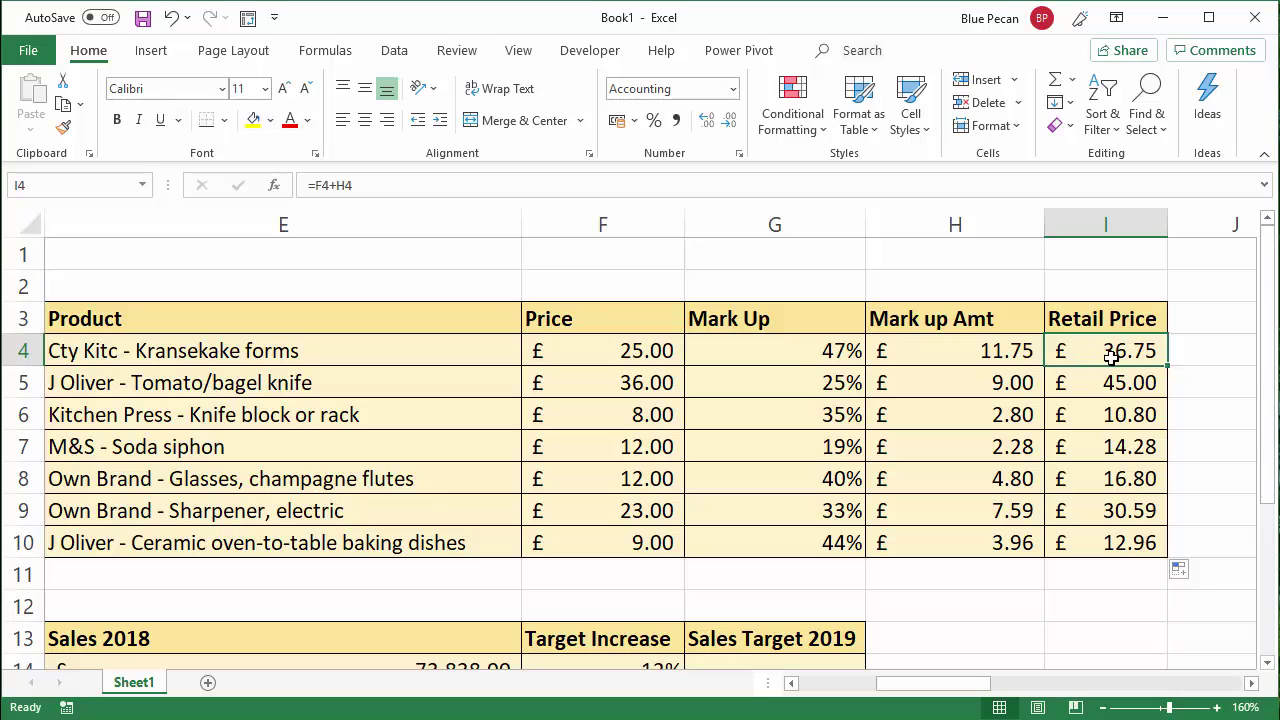
# Step: Delete the entire Mark up Amt column H from the product table
pyautogui.moveTo(953, 310); pyautogui.dragTo(986, 542)
pyautogui.click(940, 225)
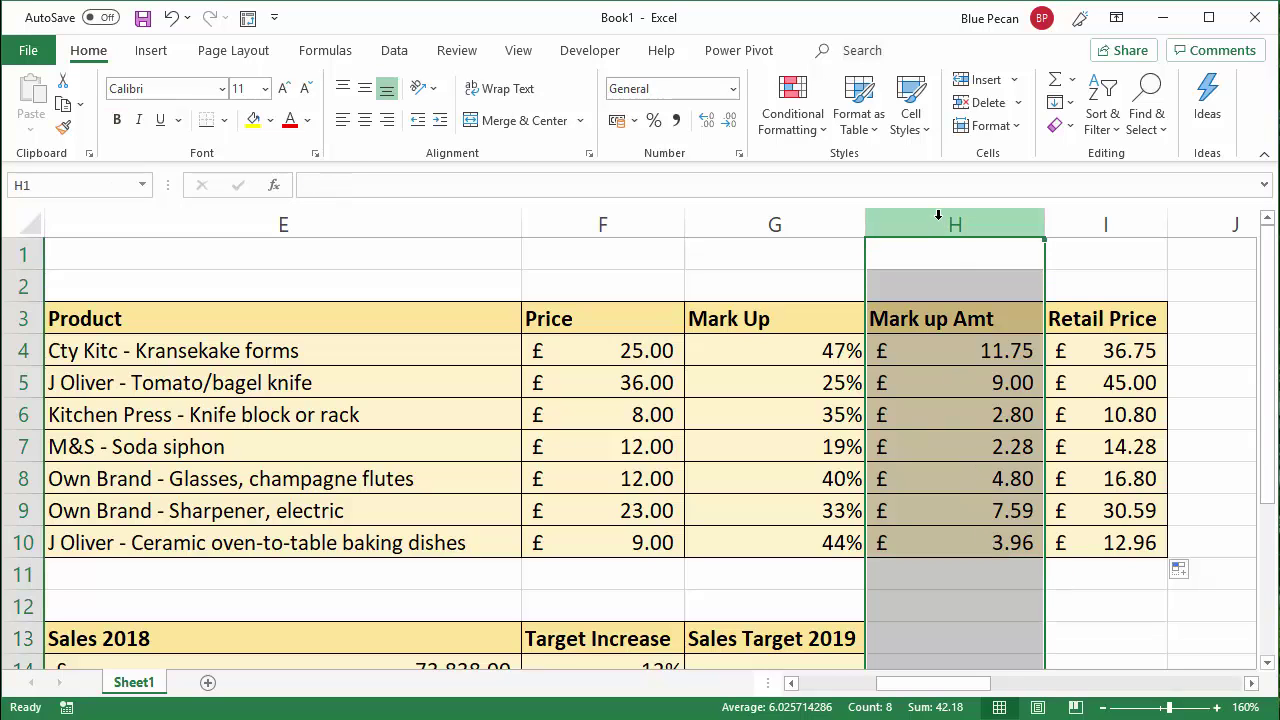
pyautogui.rightClick(940, 225)
pyautogui.press('Escape')
pyautogui.hotkey('ctrl', '-')
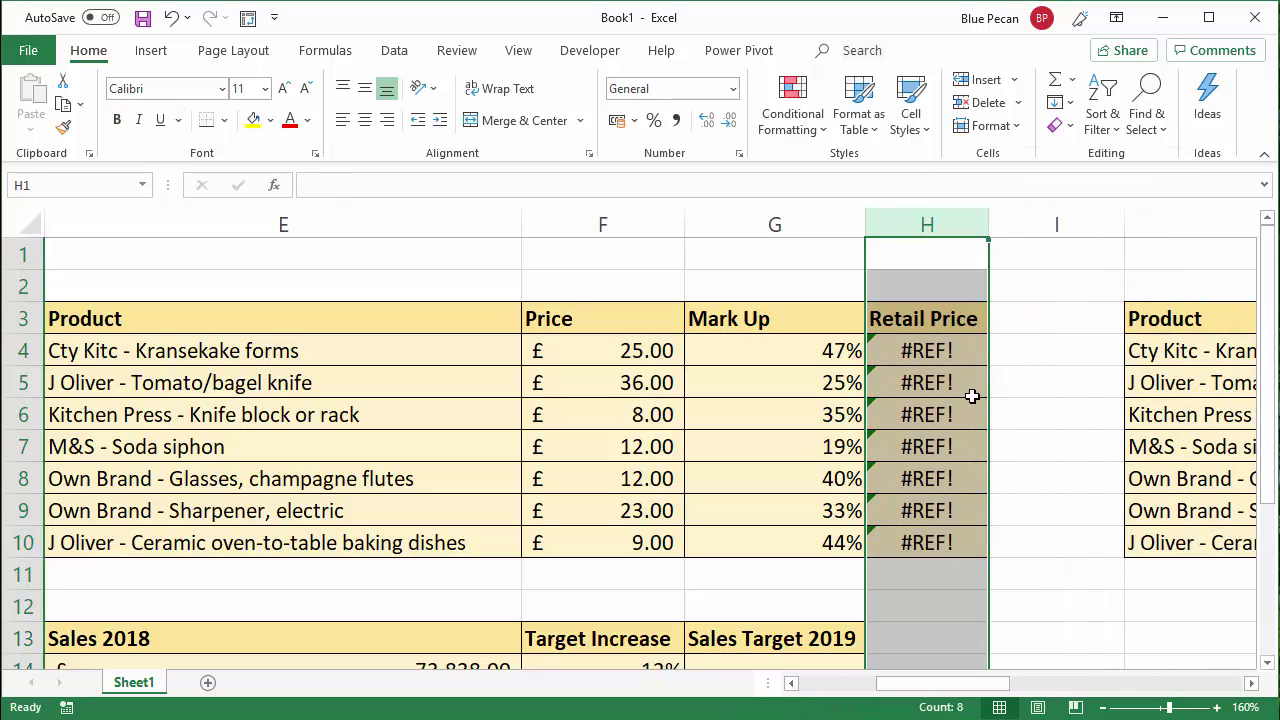
# Step: Clear the broken retail prices in H4:H10 and enter the formula =F4*(1+G4) in H4
pyautogui.moveTo(950, 350); pyautogui.dragTo(958, 537)
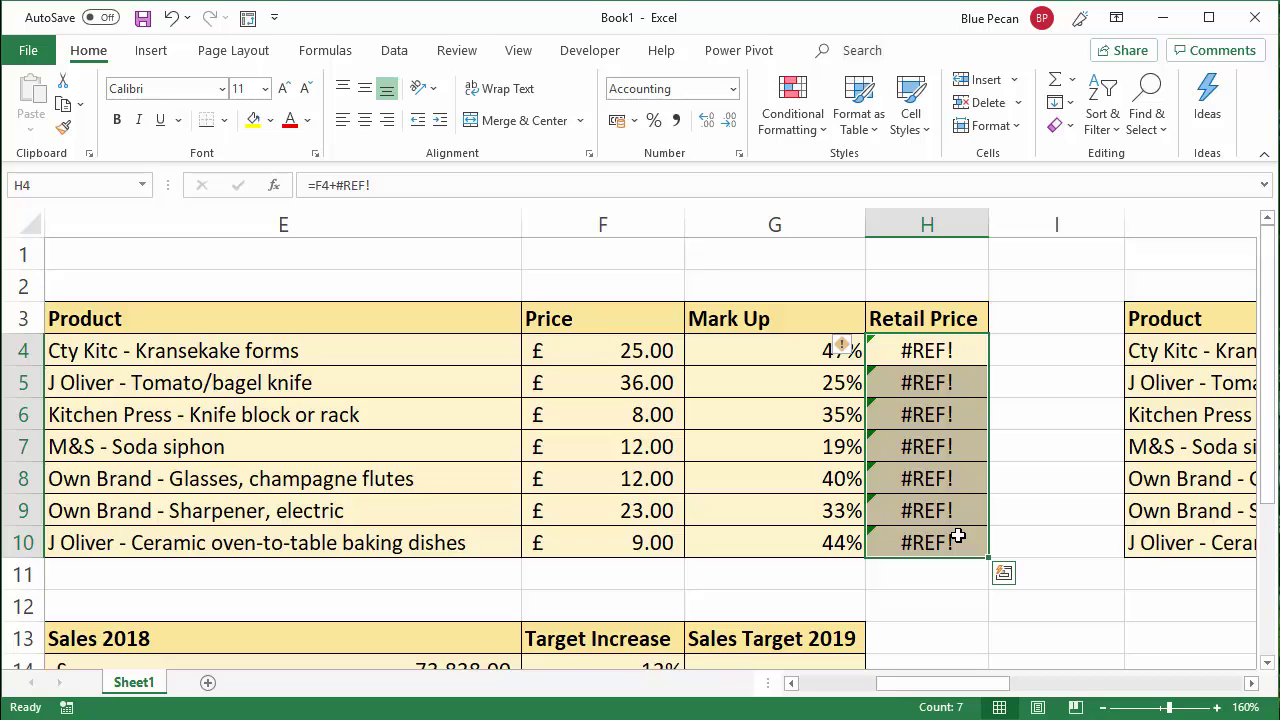
pyautogui.press('Delete')
pyautogui.click(920, 354)
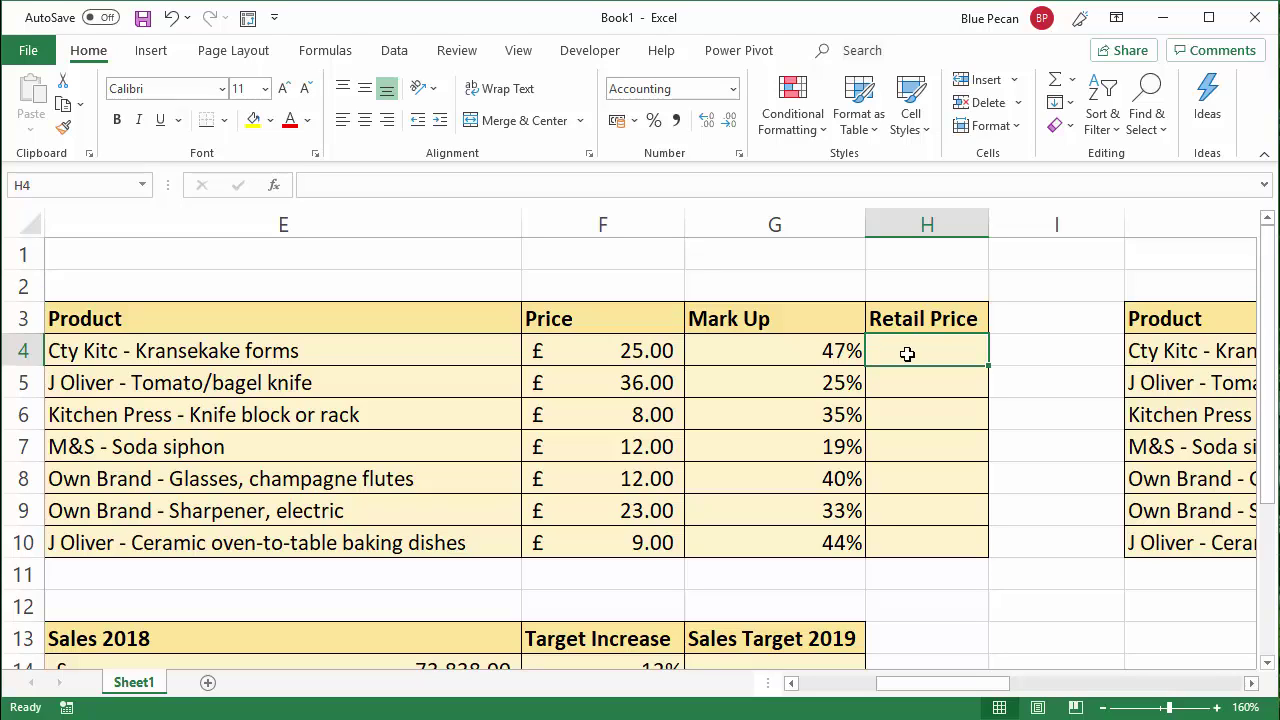
pyautogui.write('=')
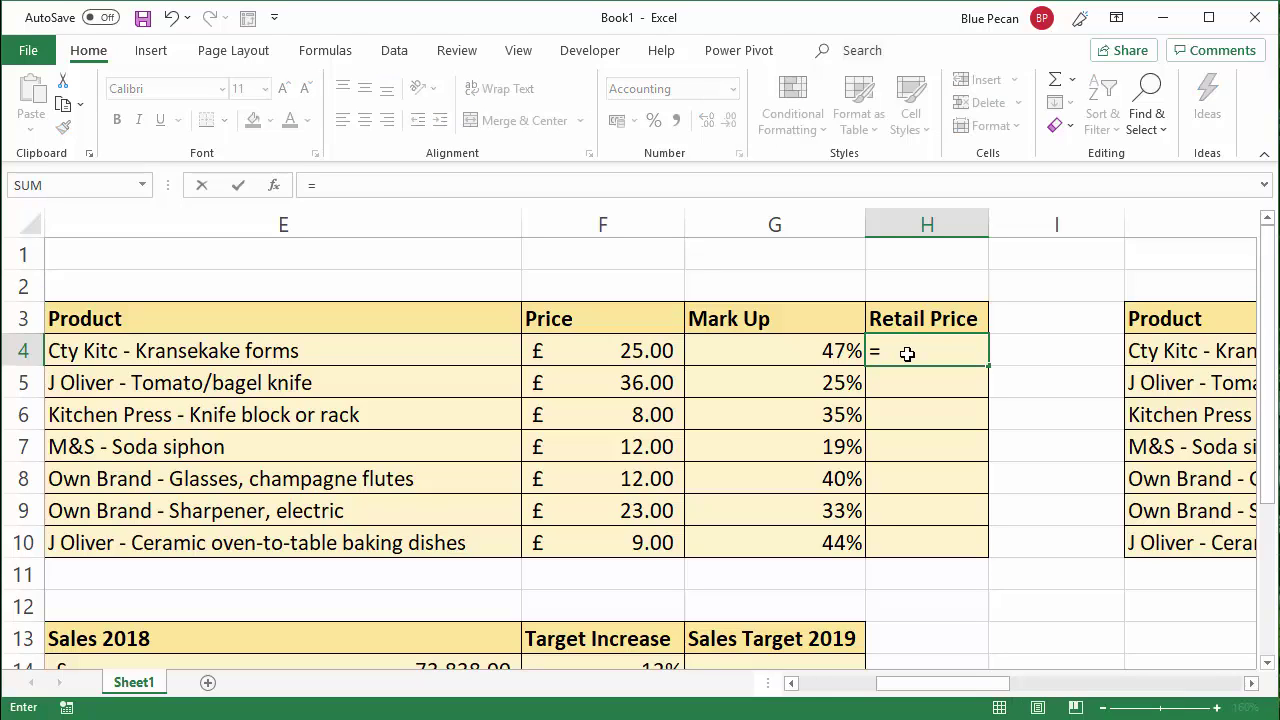
pyautogui.click(635, 350)
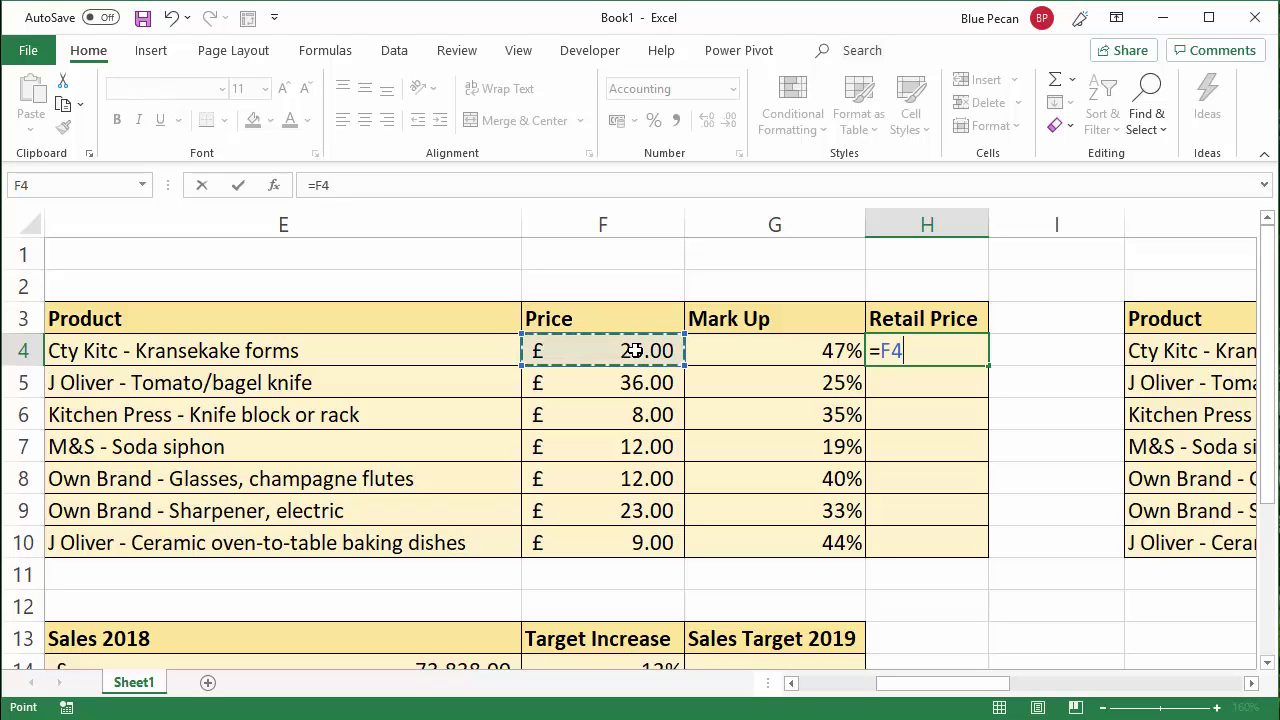
pyautogui.write('*')
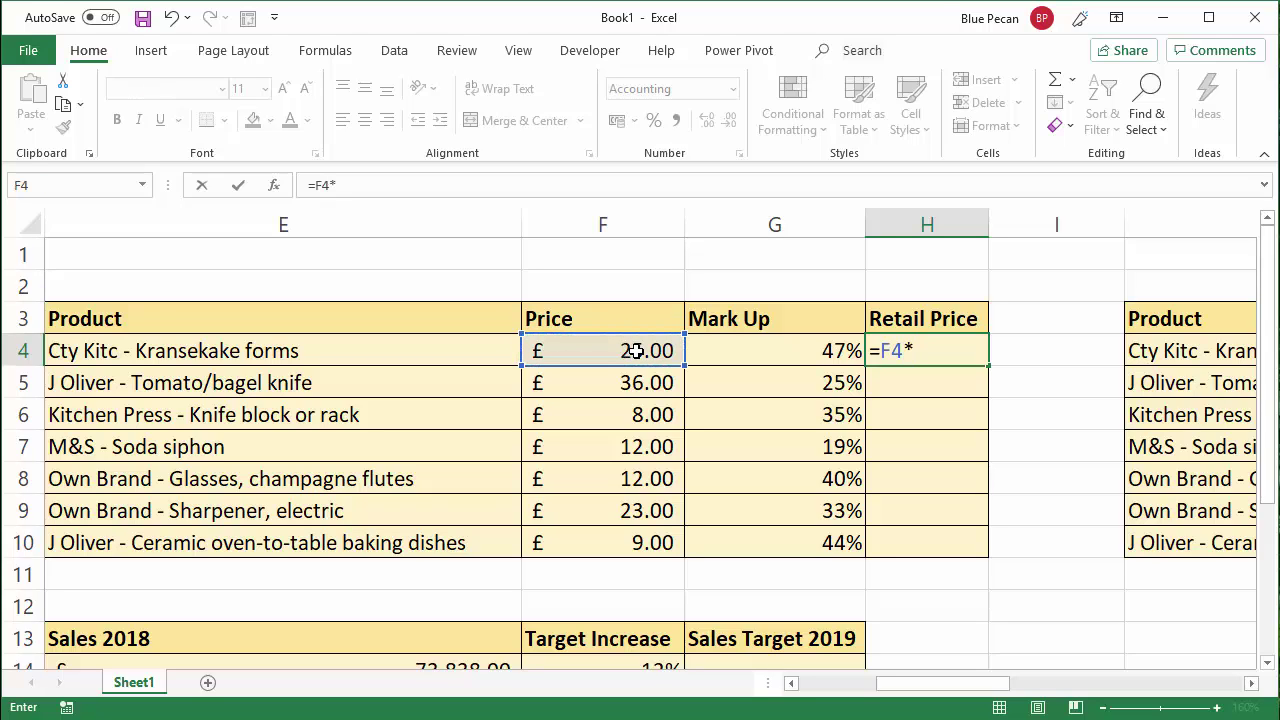
pyautogui.write('(1')
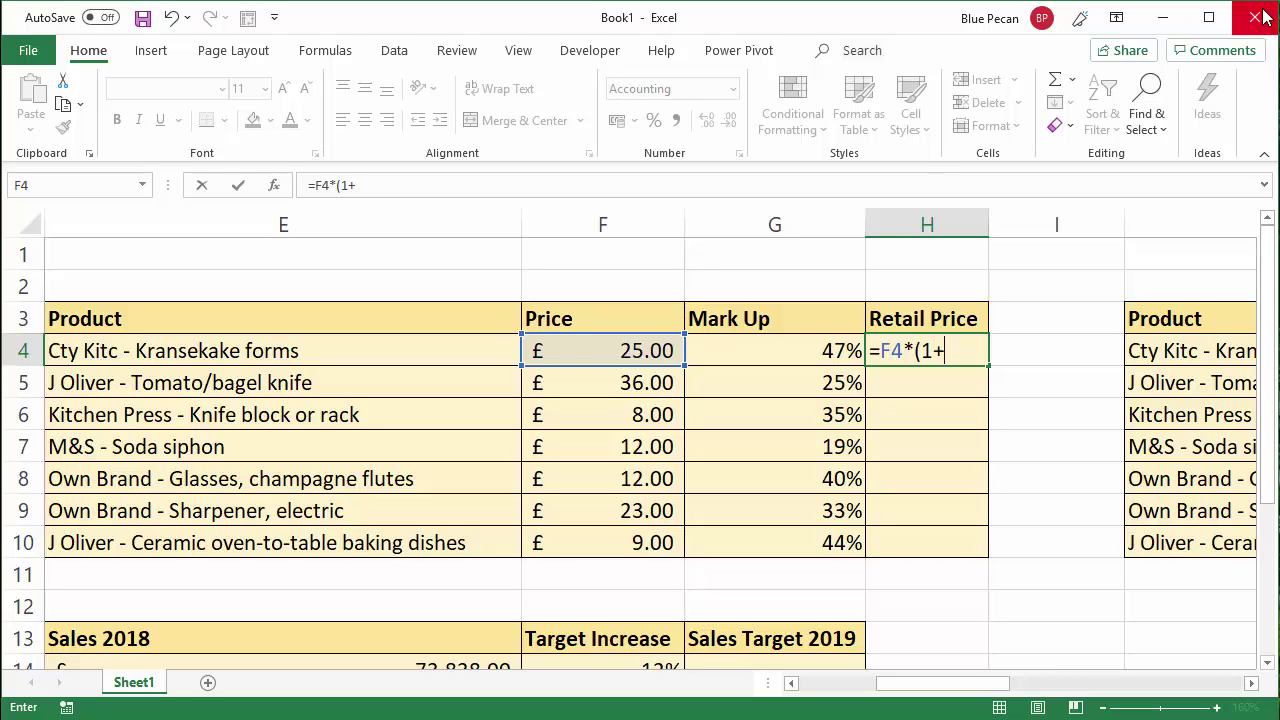
pyautogui.write('+')
pyautogui.click(824, 352)
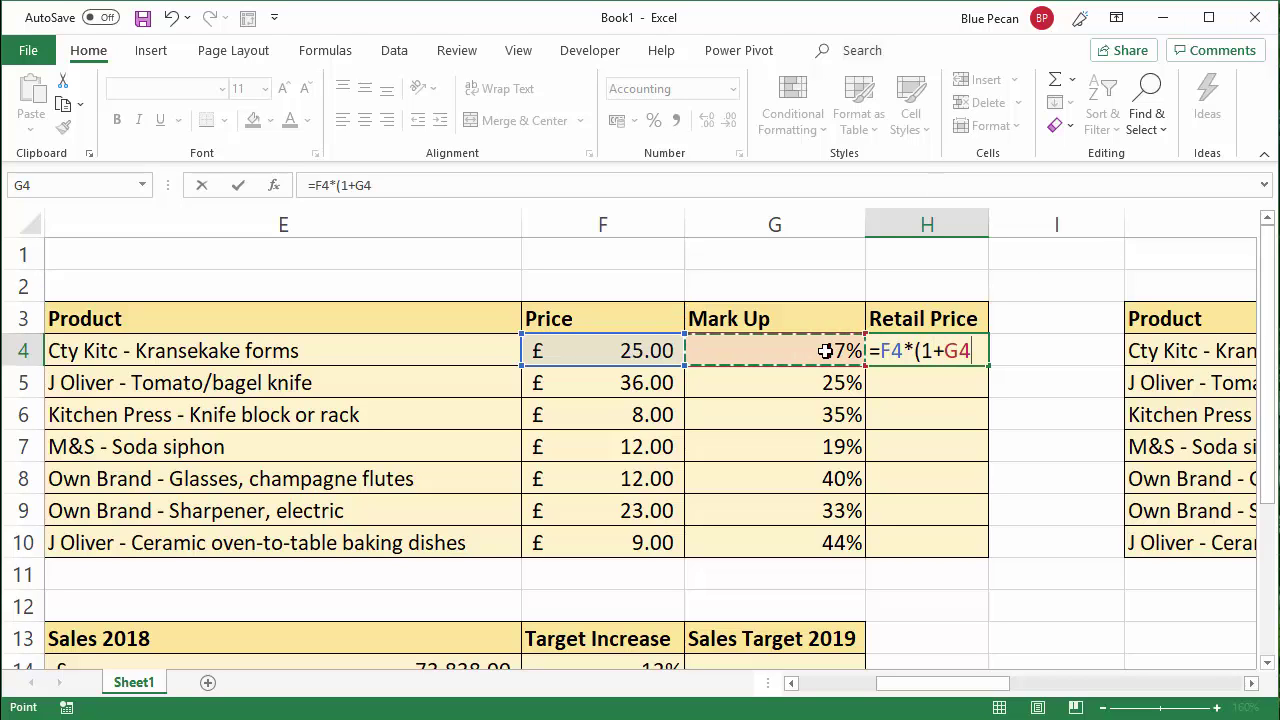
pyautogui.write(')')
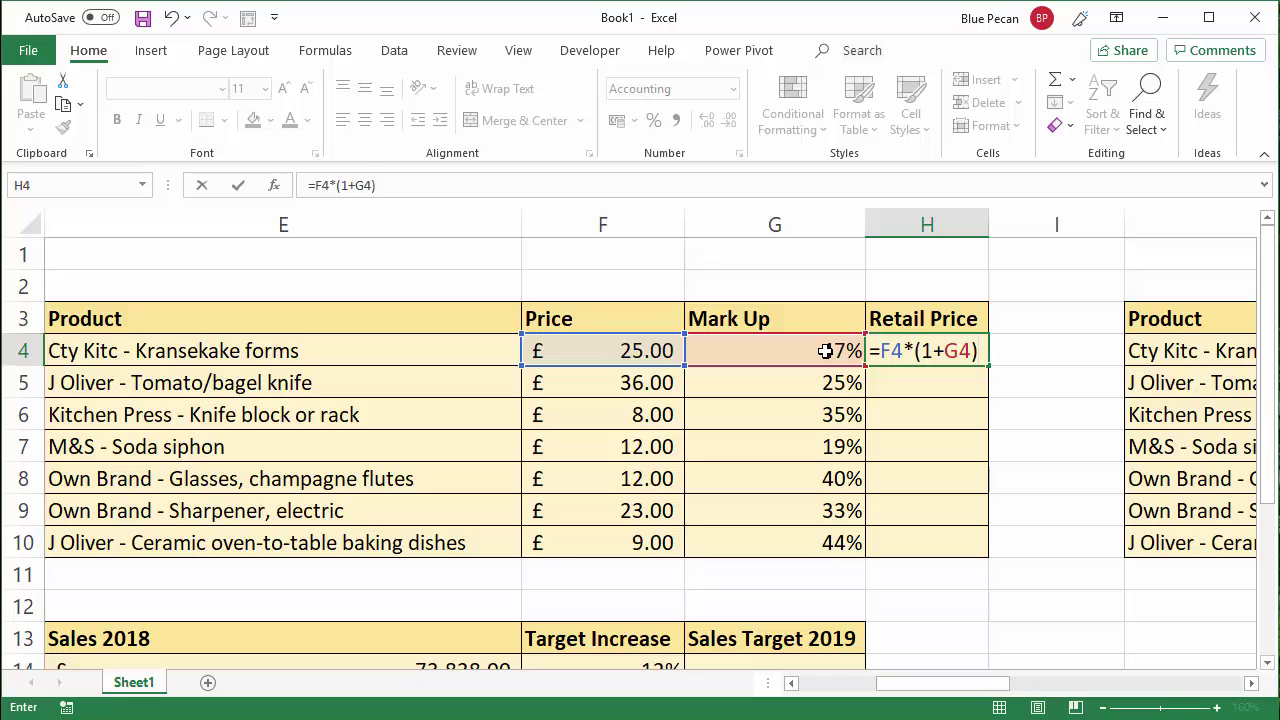
pyautogui.press('Return')
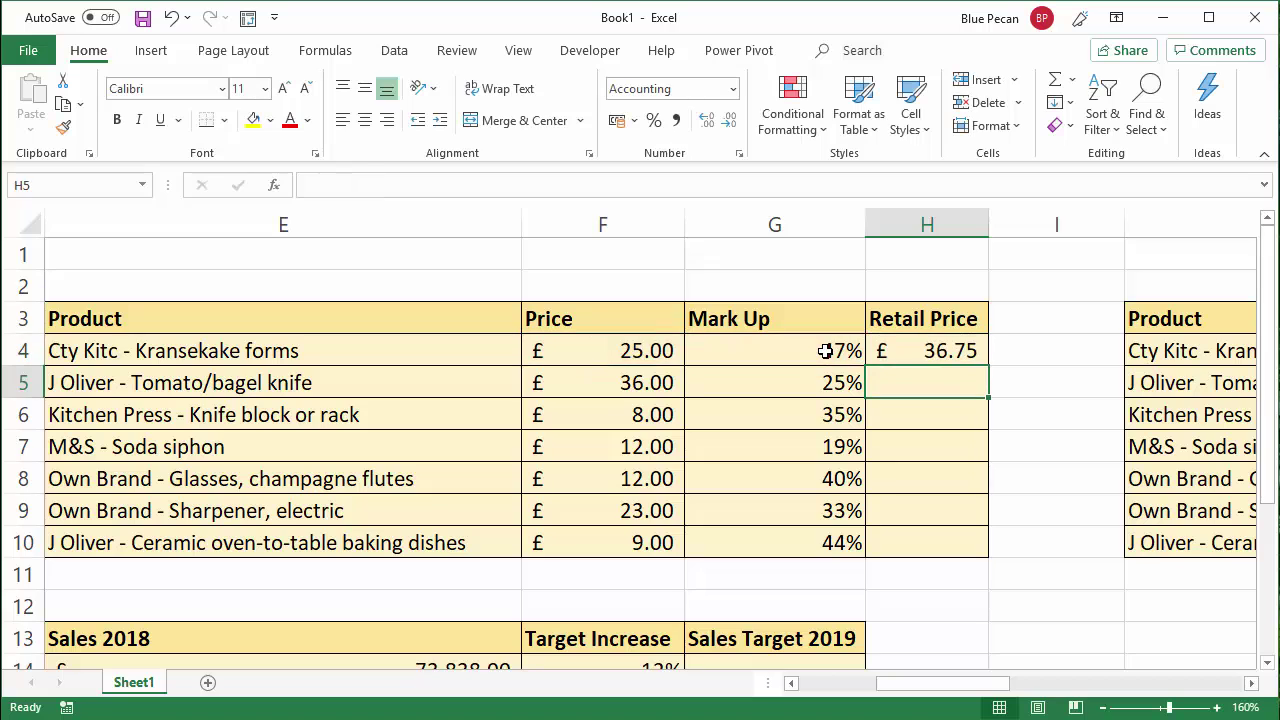
# Step: Replace the 1 in the H4 retail price formula with 100%, making it =F4*(100%+G4)
pyautogui.doubleClick(958, 346)
pyautogui.doubleClick(927, 350)
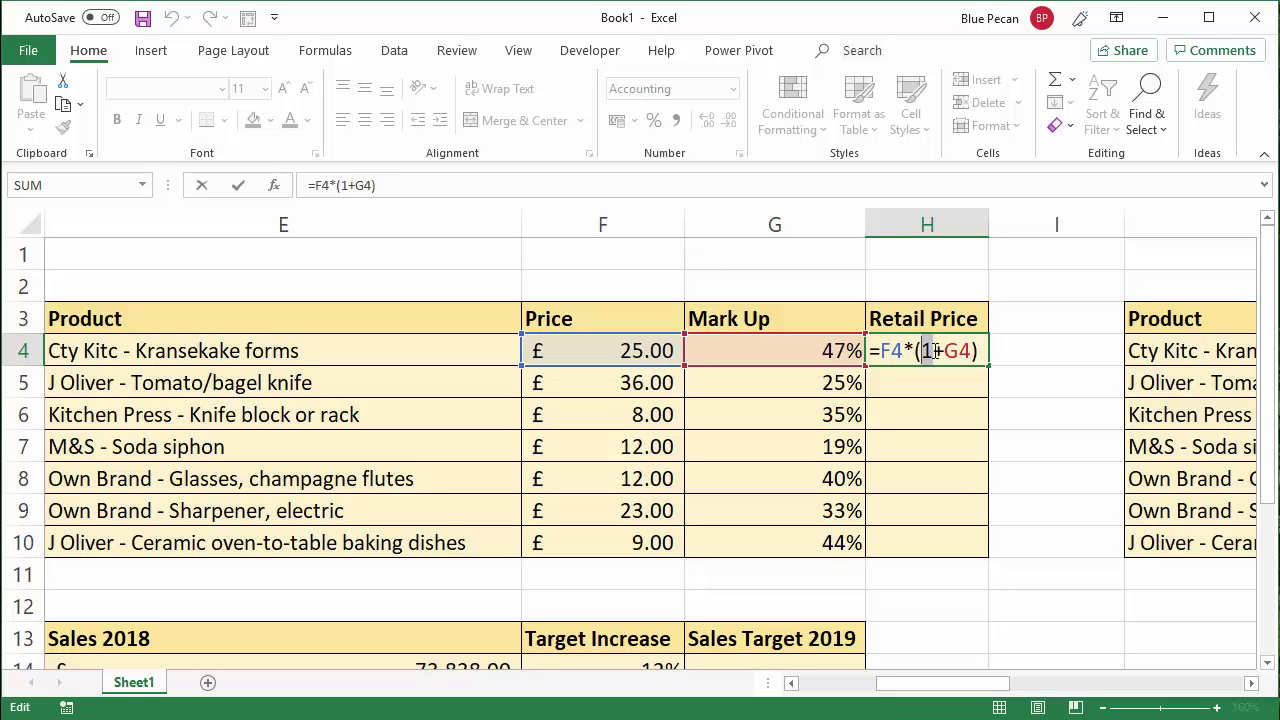
pyautogui.click(934, 350)
pyautogui.write('00')
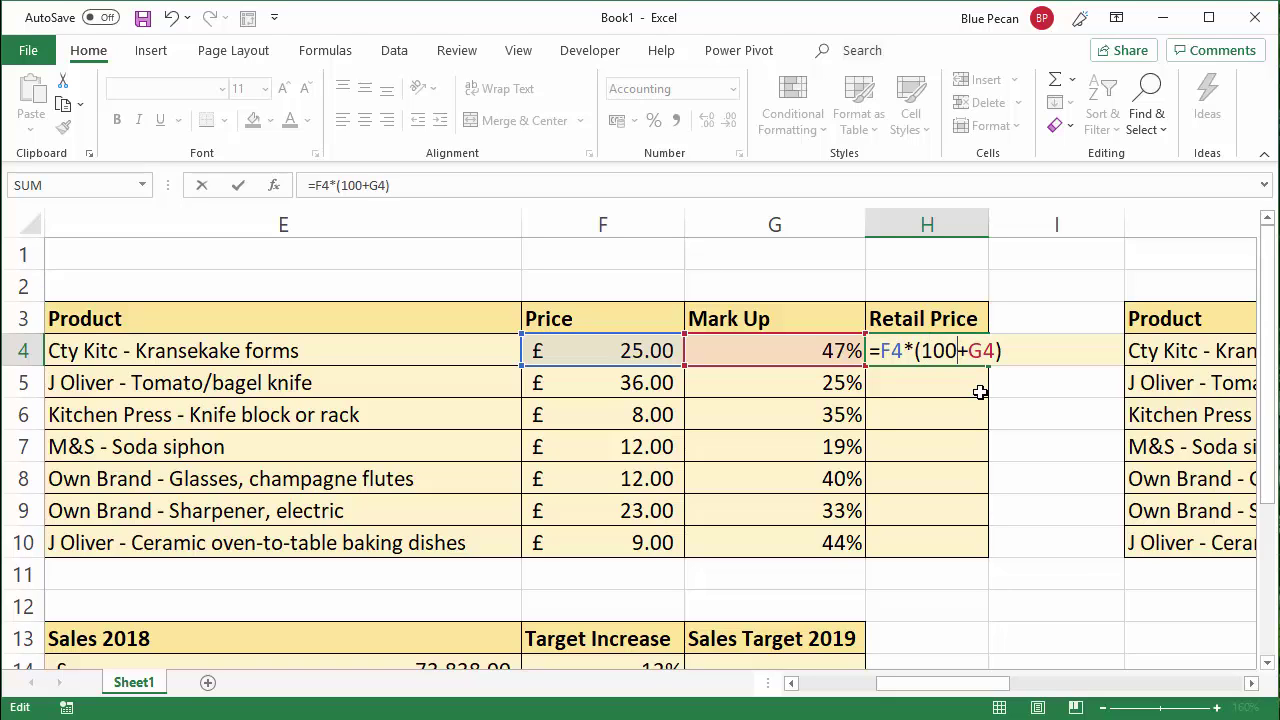
pyautogui.write('%')
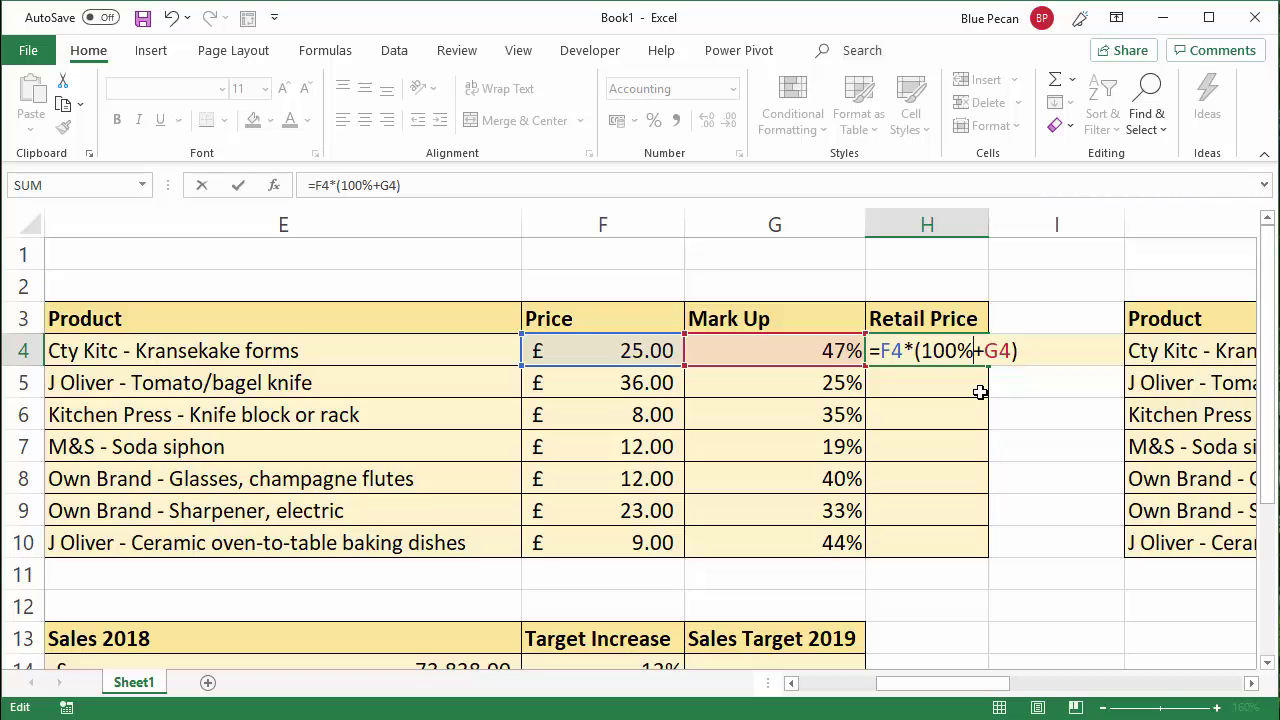
pyautogui.press('Return')
# Step: Restore the H4 formula to =F4*(1+G4) and fill it down to H10
pyautogui.doubleClick(962, 347)
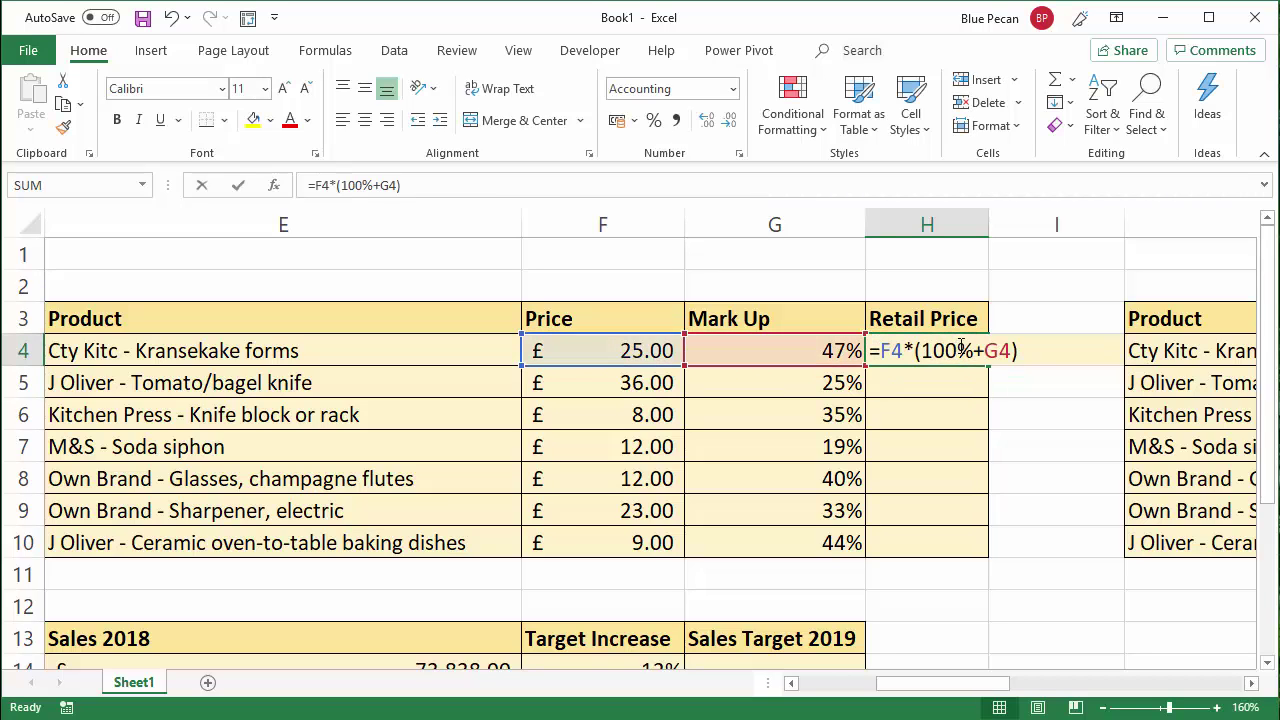
pyautogui.moveTo(966, 350); pyautogui.dragTo(938, 347)
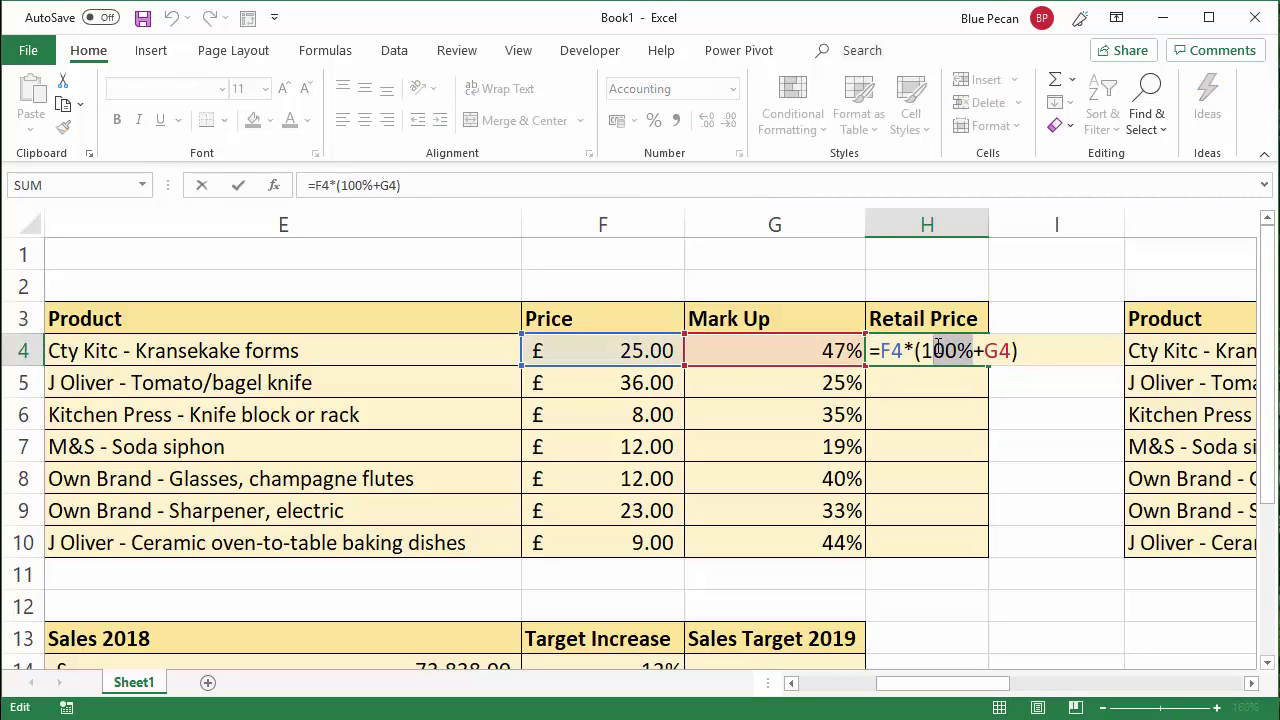
pyautogui.press('BackSpace')
pyautogui.hotkey('ctrl', 'Return')
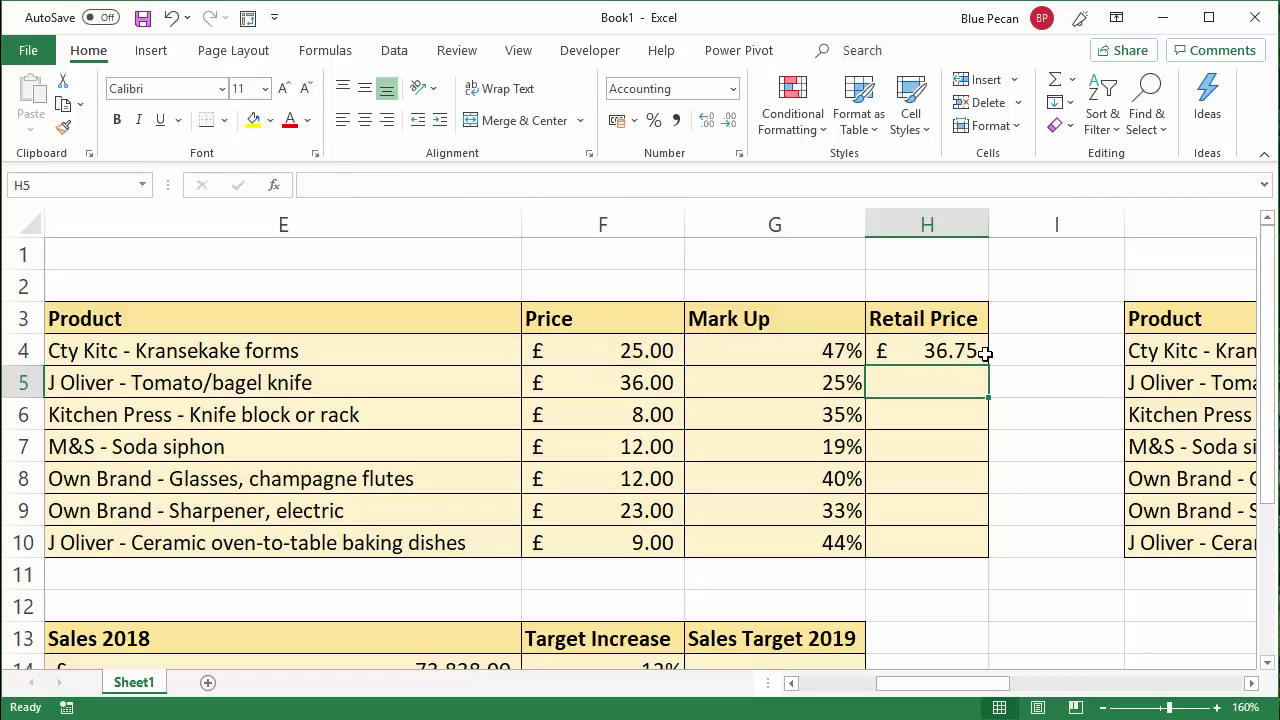
pyautogui.moveTo(989, 366); pyautogui.dragTo(986, 556)
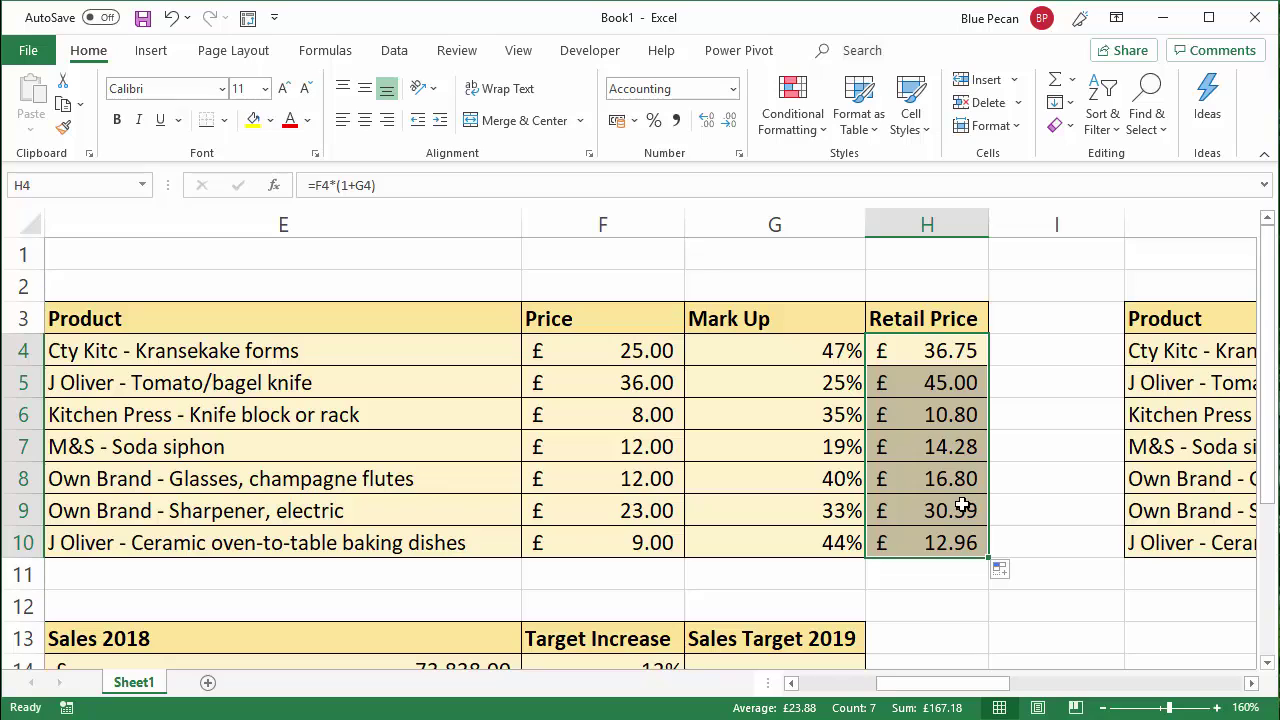
# Step: Clear the retail prices in H4:H10 and enter the alternative formula =F4+F4*G4 in H4
pyautogui.press('Delete')
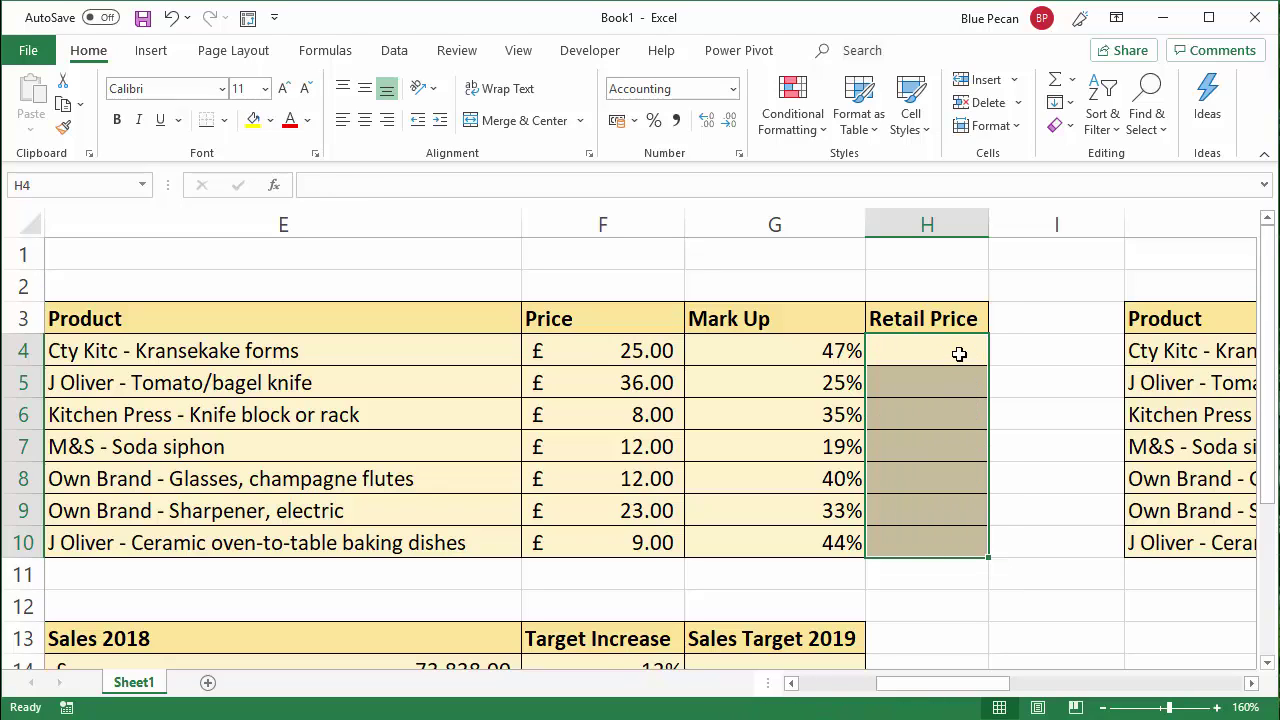
pyautogui.click(958, 354)
pyautogui.write('=')
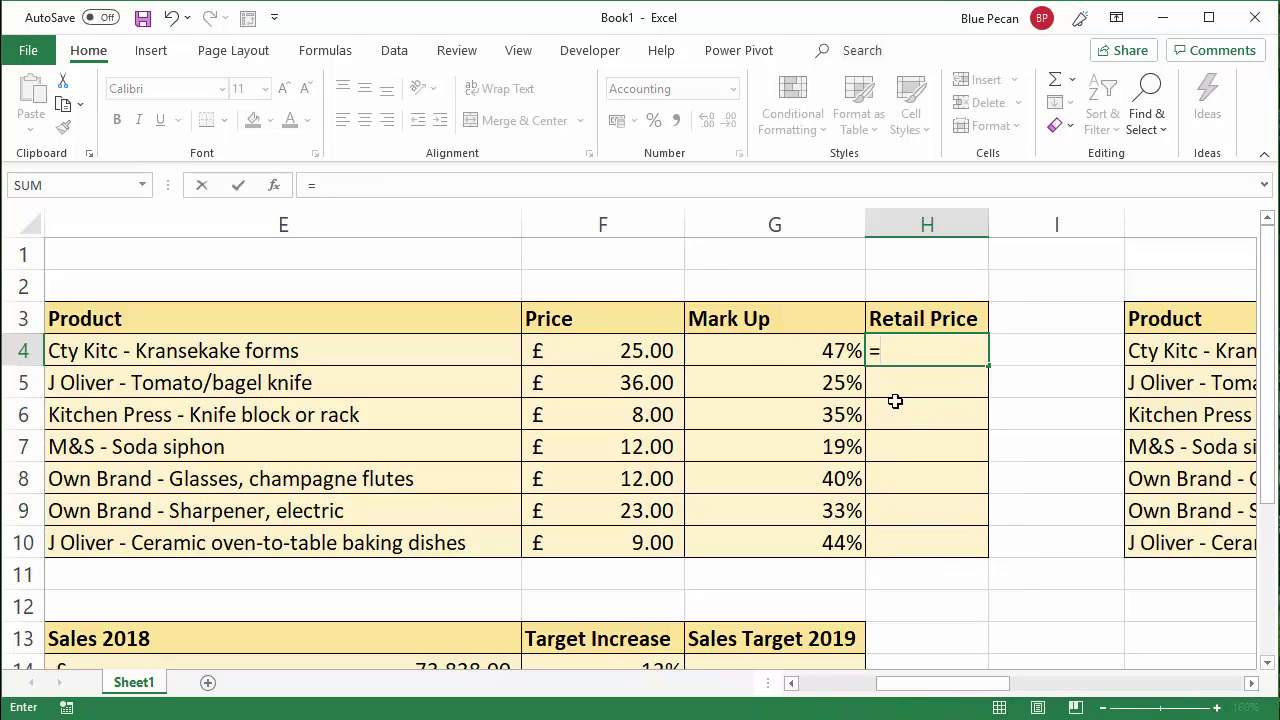
pyautogui.click(630, 350)
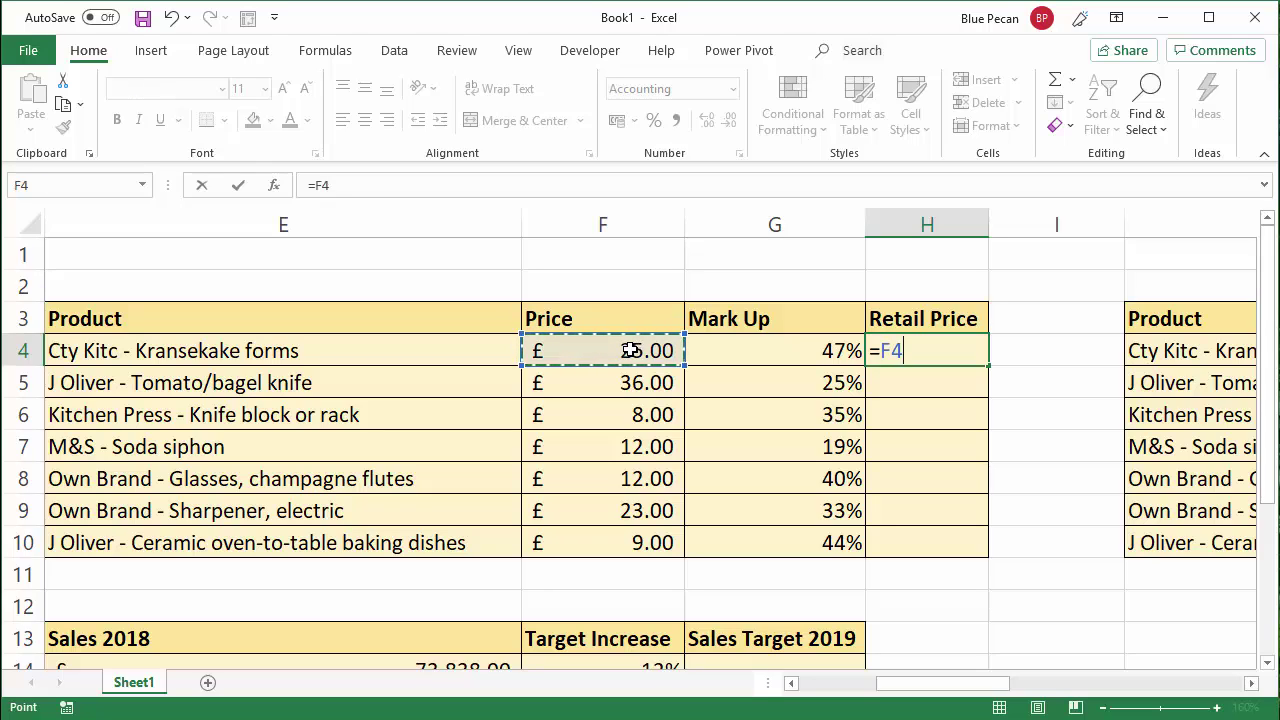
pyautogui.write('+')
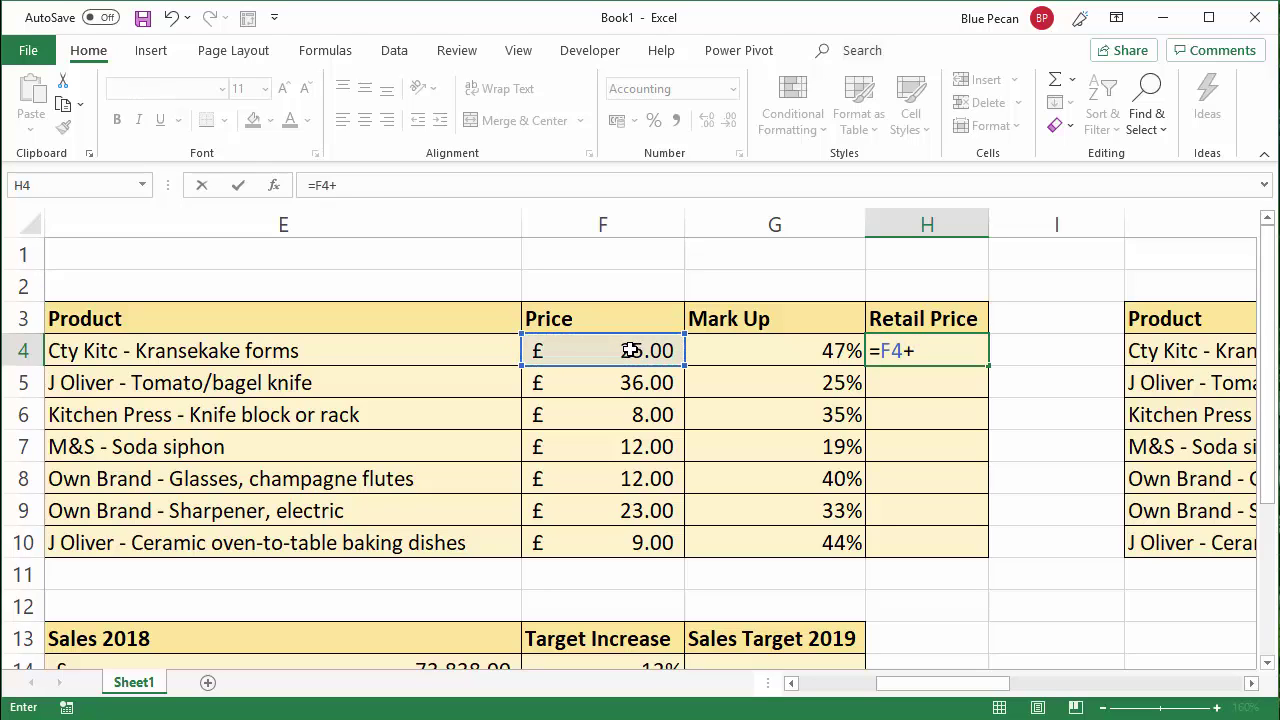
pyautogui.click(630, 350)
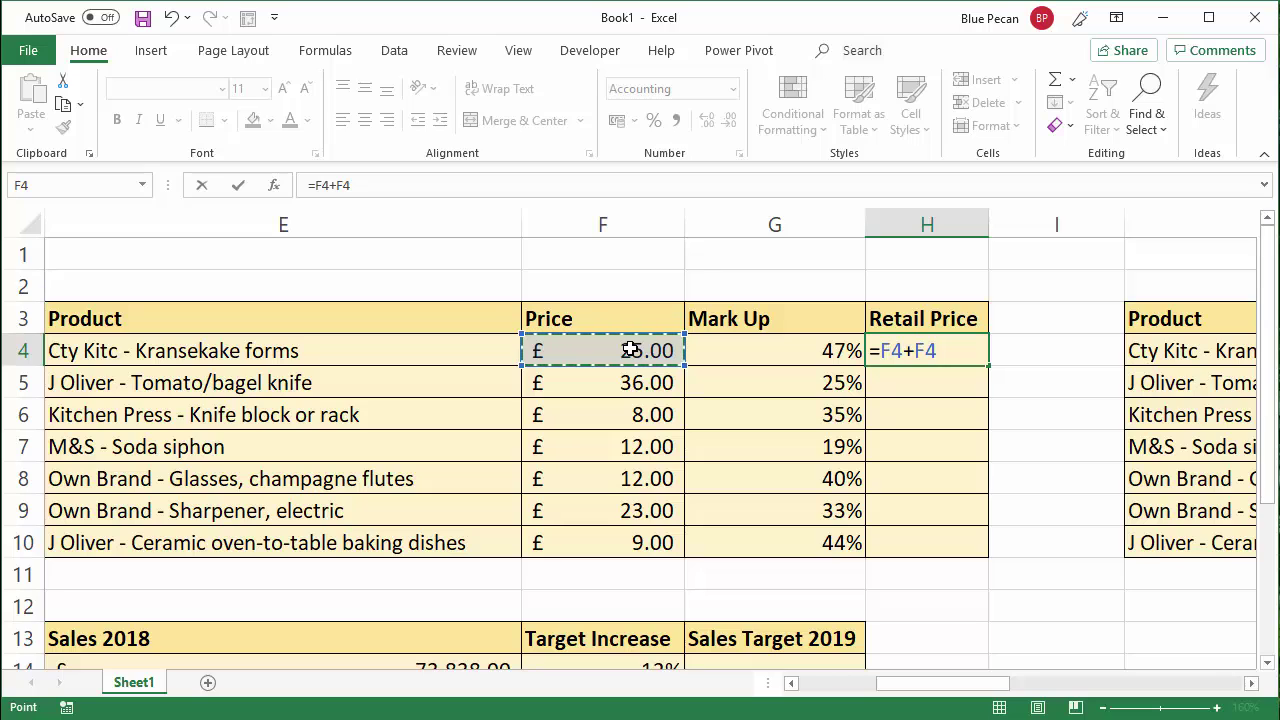
pyautogui.write('*')
pyautogui.click(755, 355)
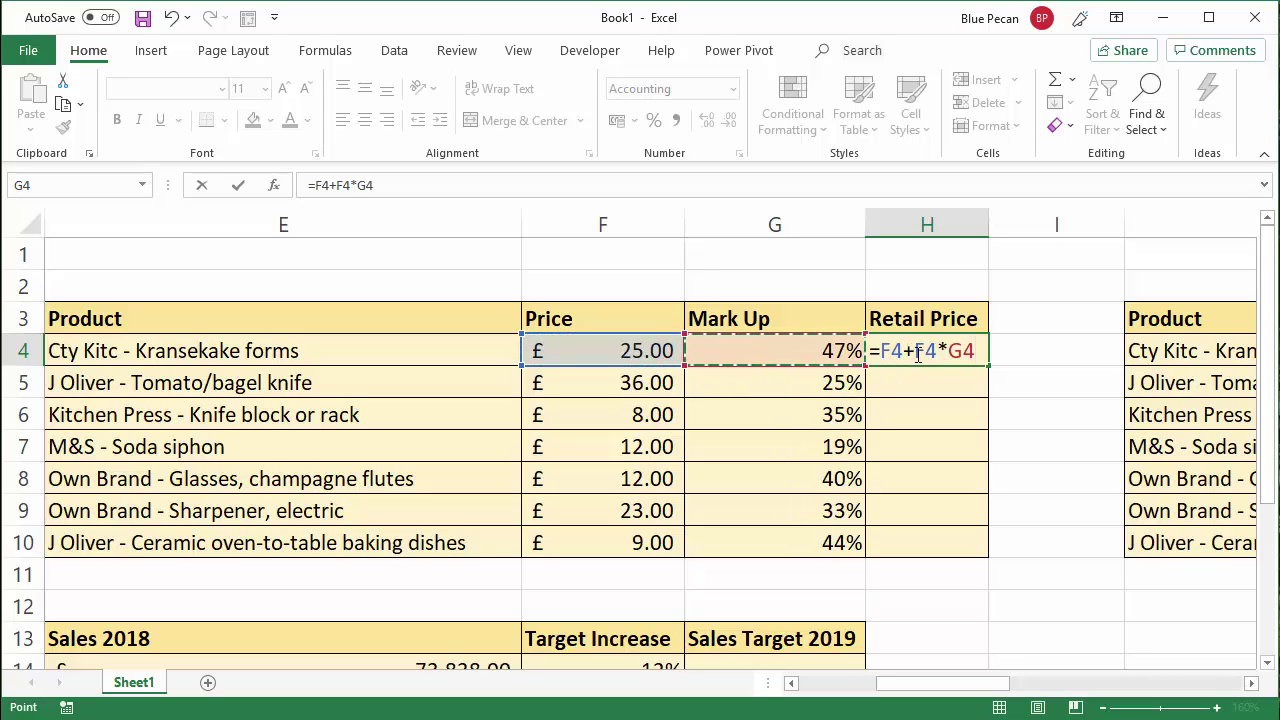
pyautogui.moveTo(915, 352); pyautogui.dragTo(978, 348)
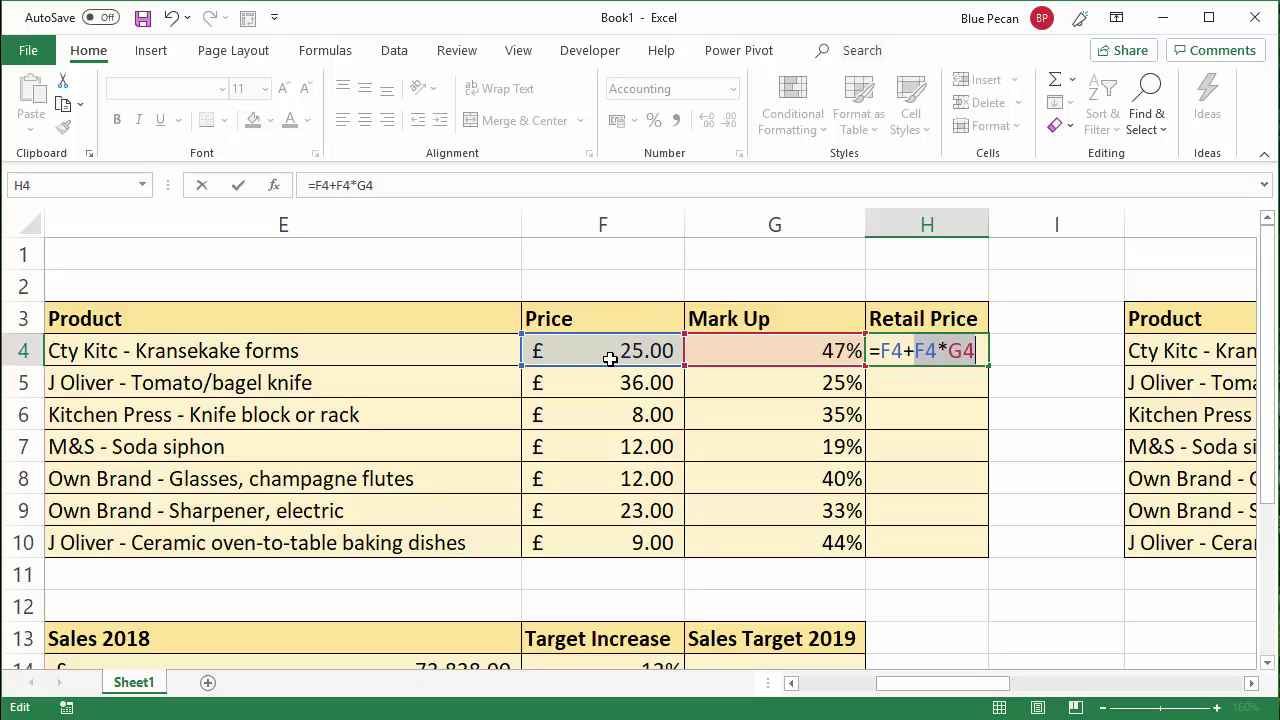
pyautogui.press('Return')
# Step: Fill the retail price formula from H4 down to H10 and review the formula in H4
pyautogui.click(943, 348)
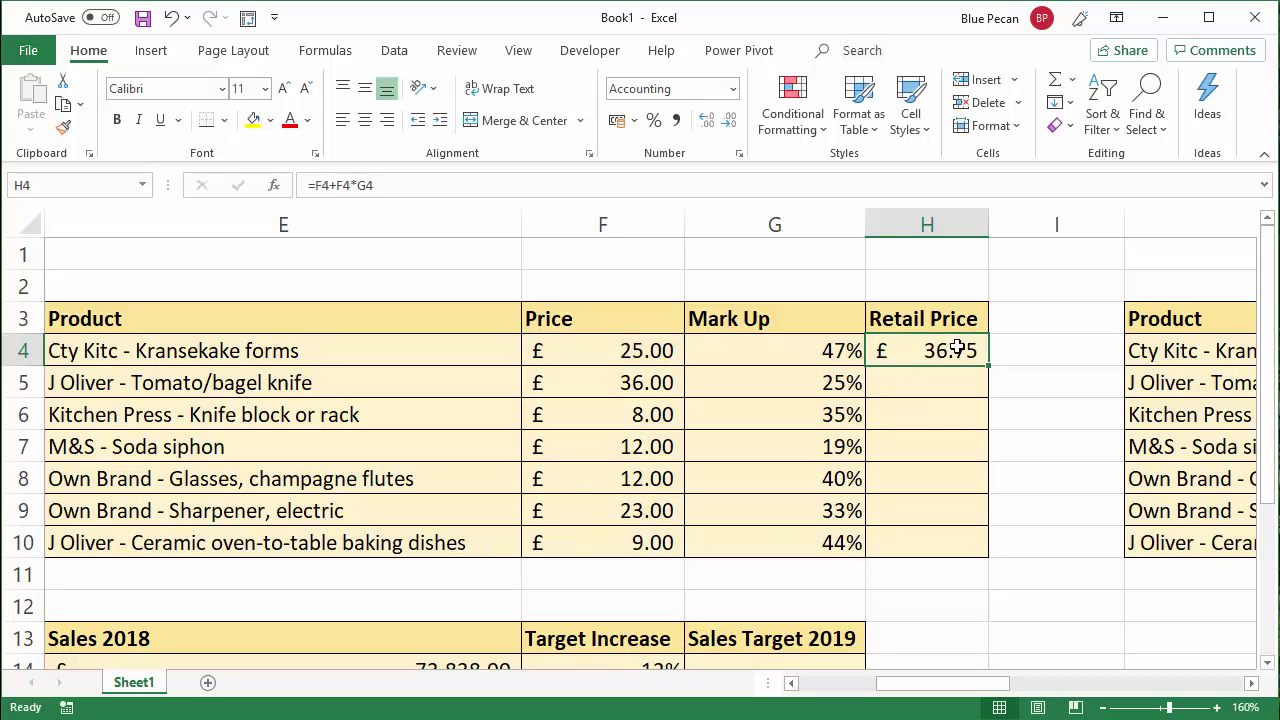
pyautogui.moveTo(986, 366); pyautogui.dragTo(960, 551)
pyautogui.doubleClick(955, 352)
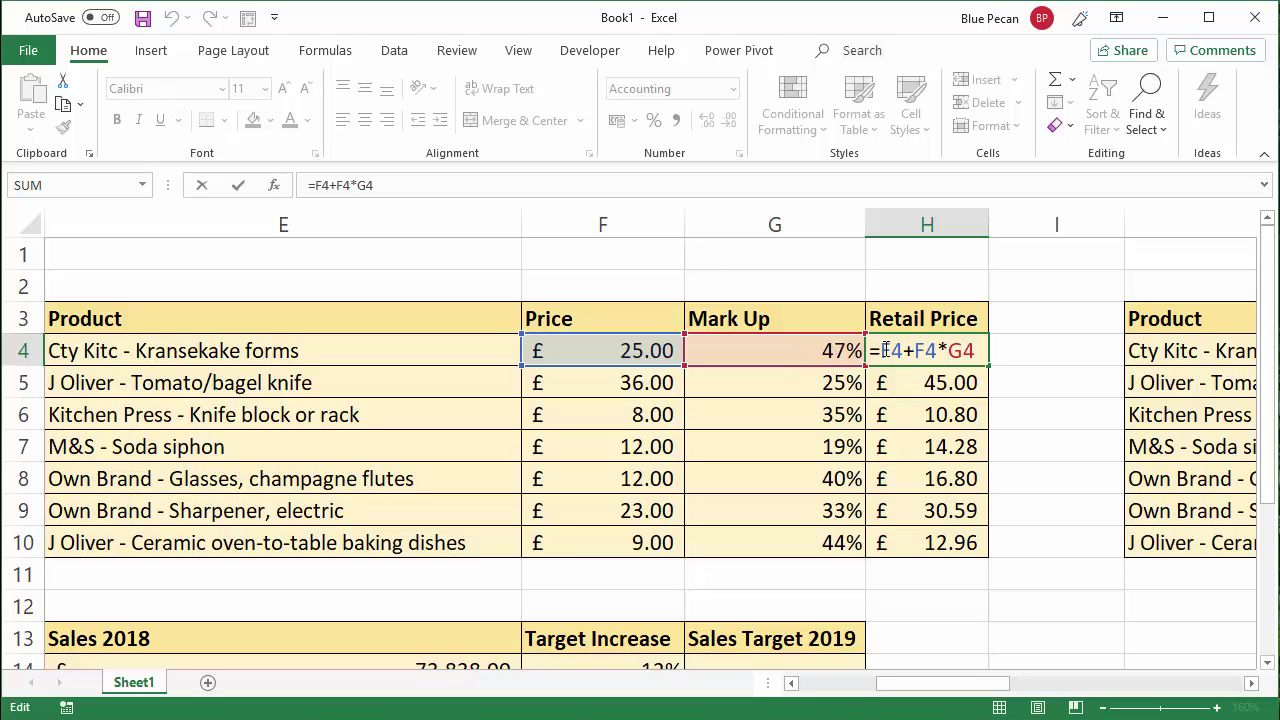
pyautogui.moveTo(884, 350); pyautogui.dragTo(994, 352)
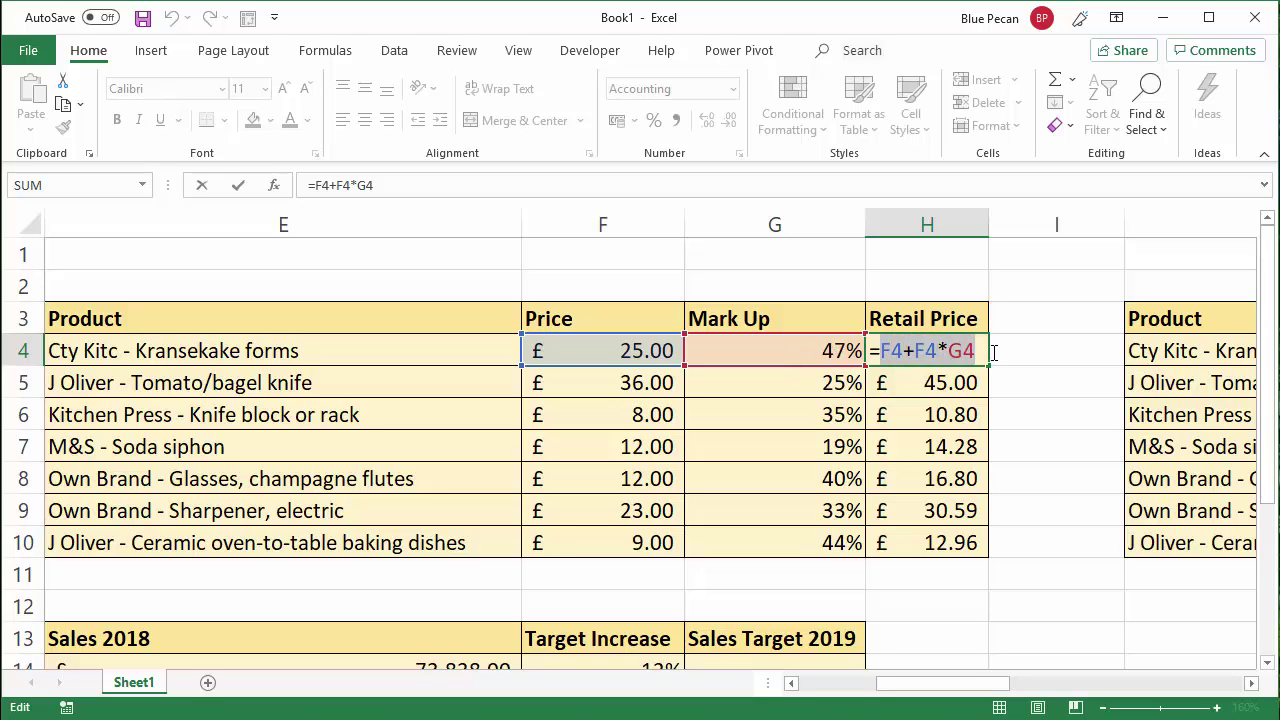
pyautogui.press('Return')
# Step: Calculate the 2019 sales target by entering =E14*(1+F14) in G14
pyautogui.scroll(-4, 983, 497)
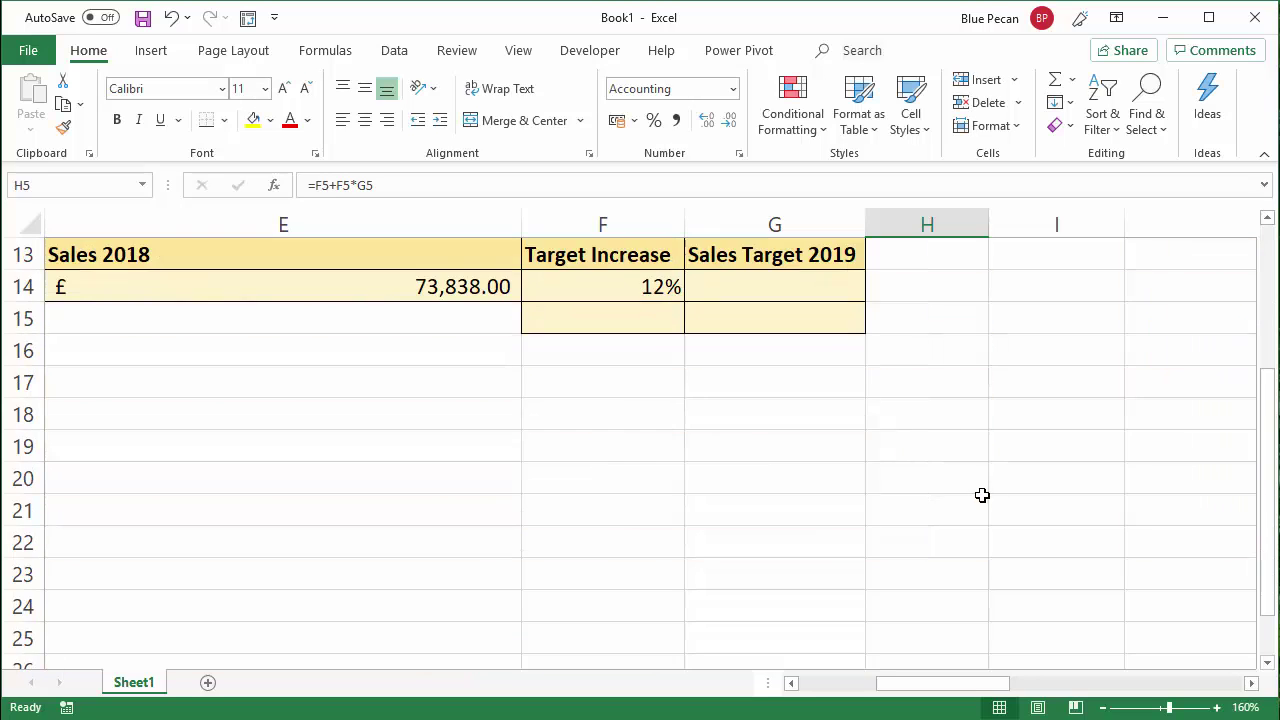
pyautogui.scroll(2, 980, 493)
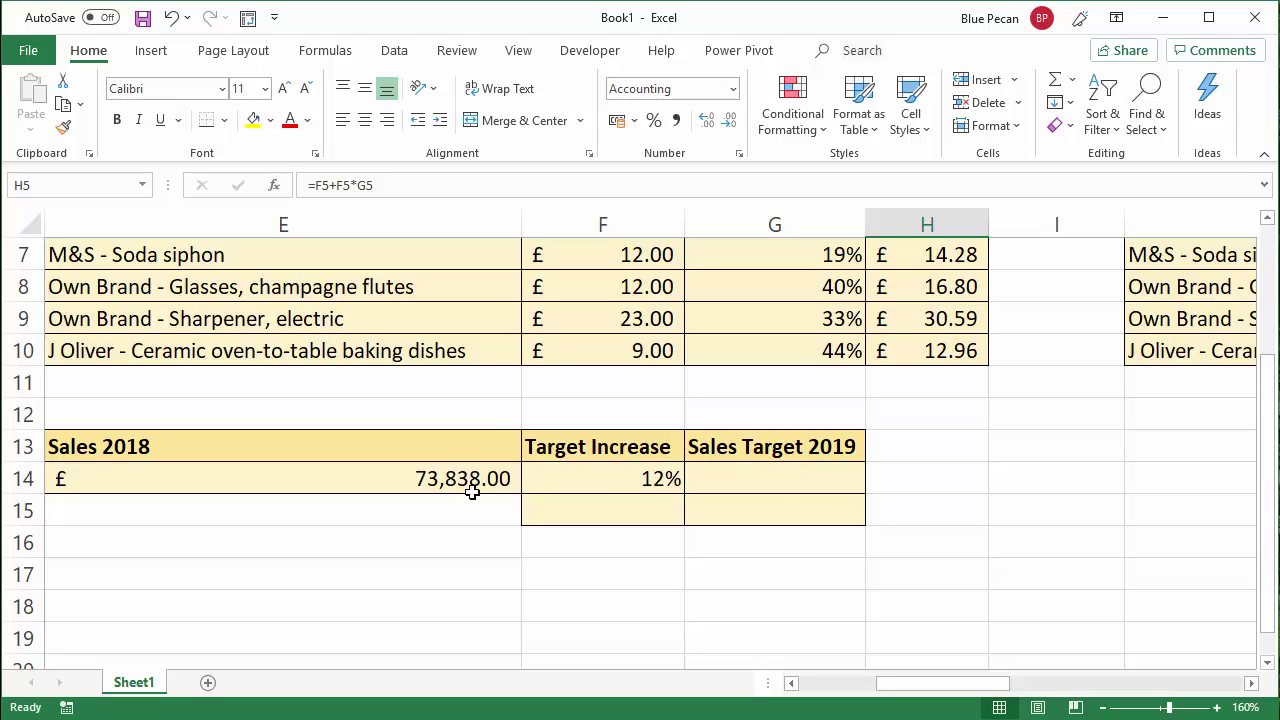
pyautogui.click(770, 485)
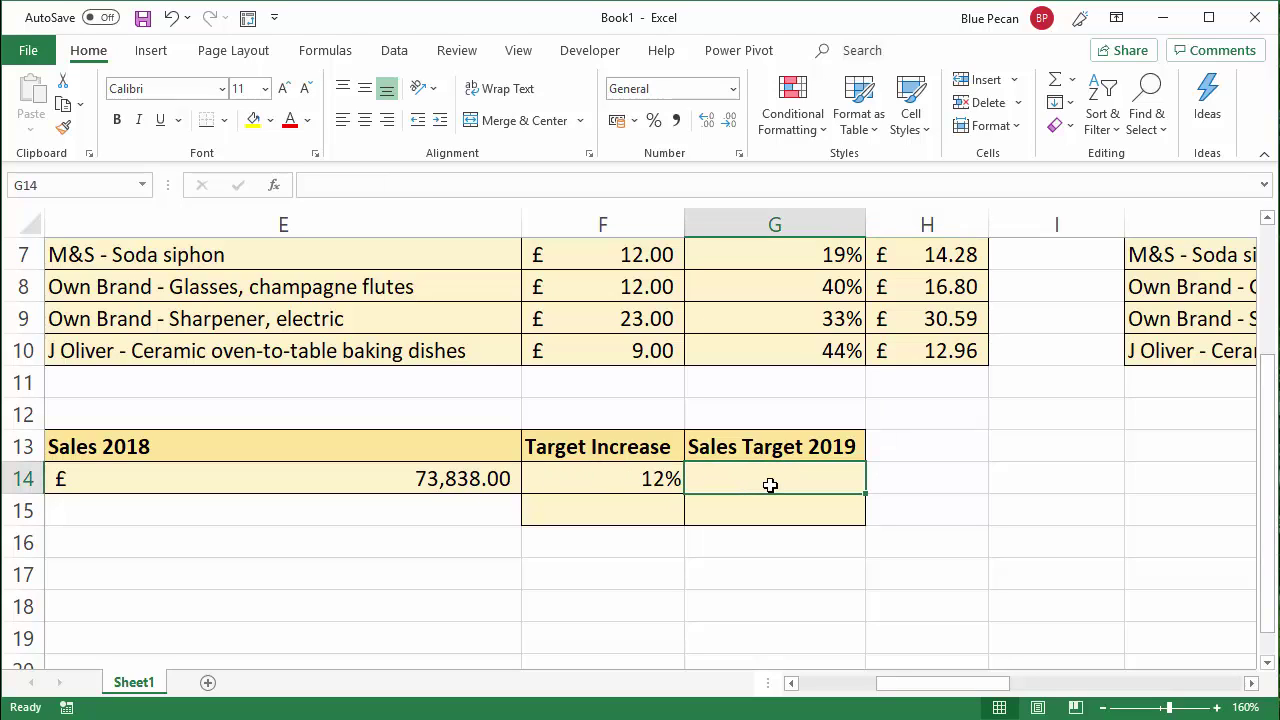
pyautogui.write('=')
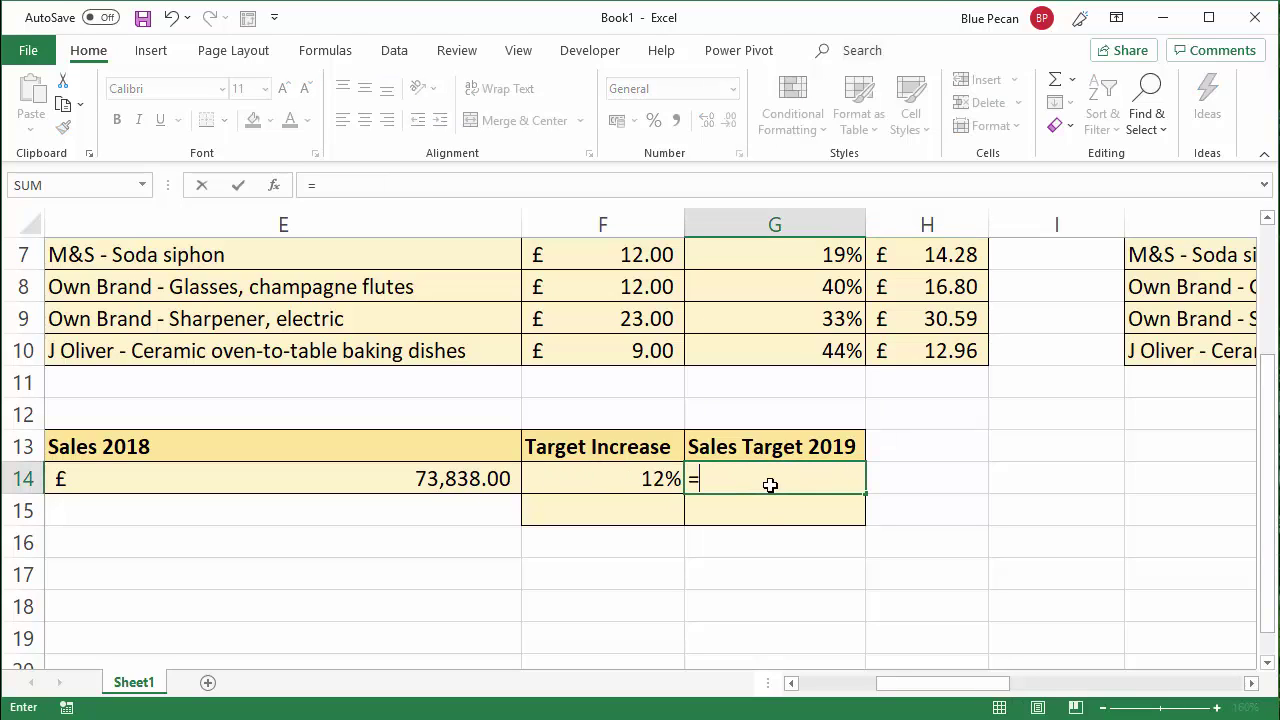
pyautogui.click(484, 481)
pyautogui.write('*')
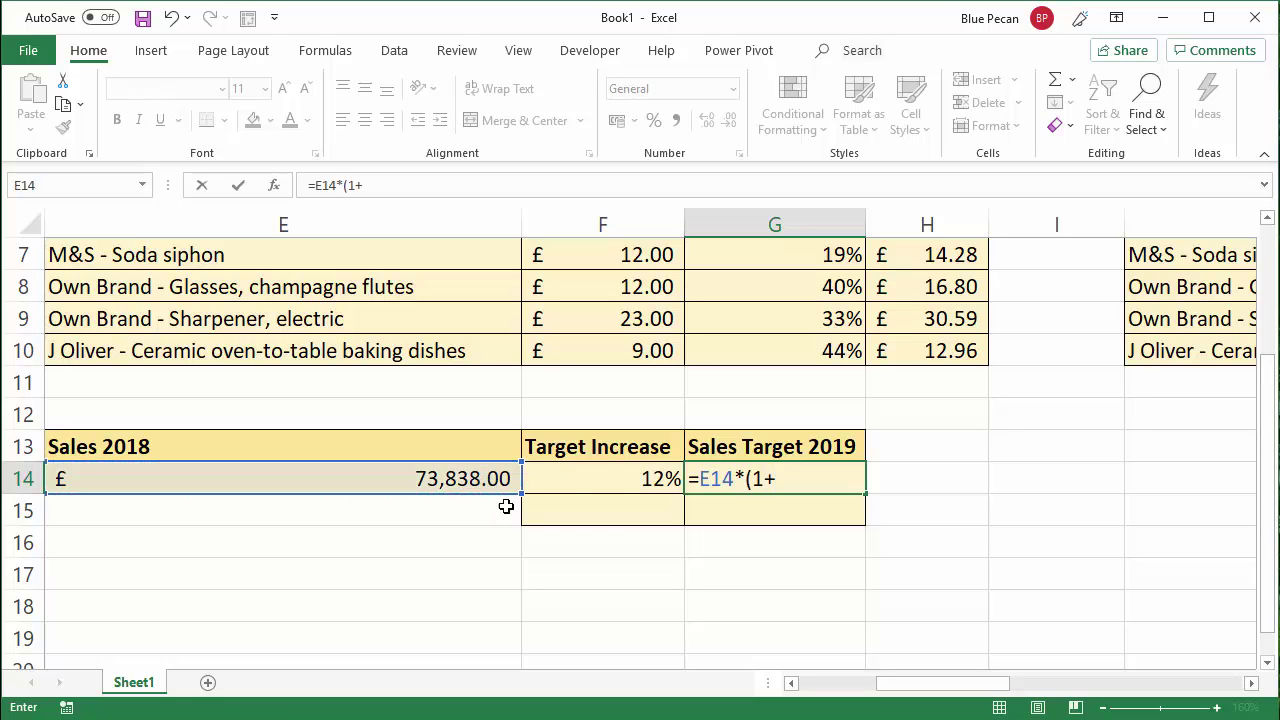
pyautogui.click(604, 476)
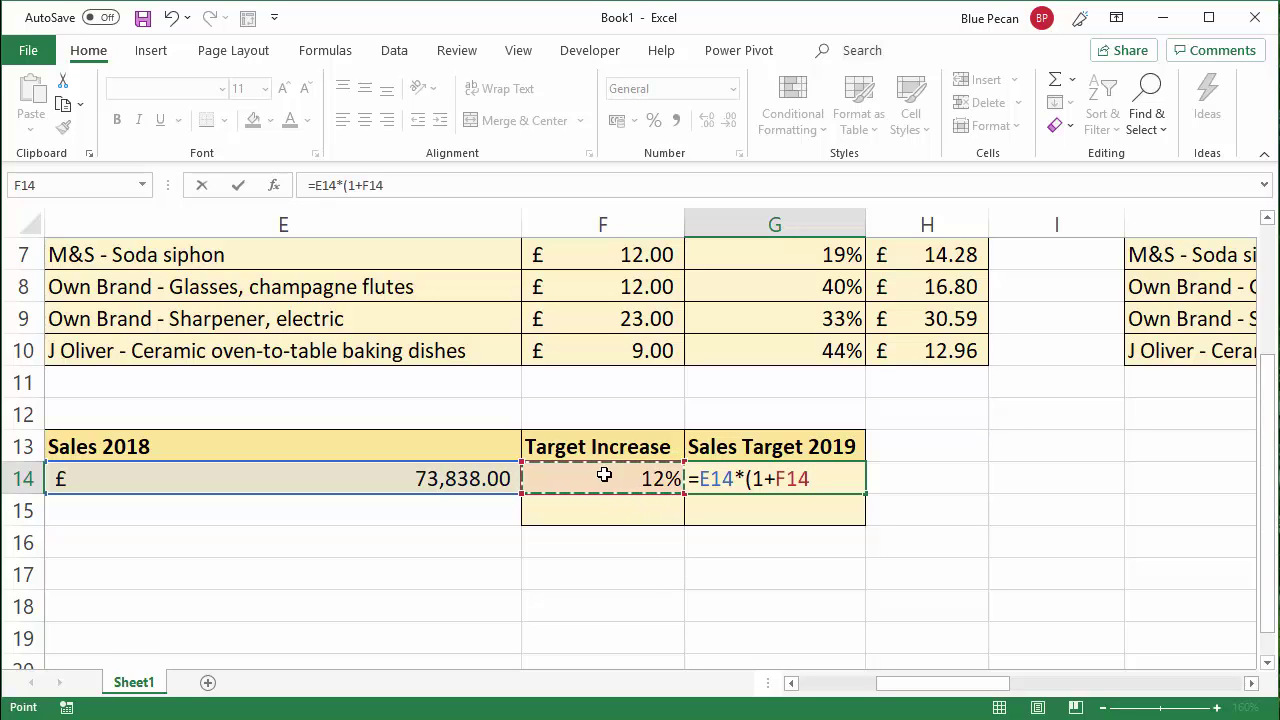
pyautogui.write(')')
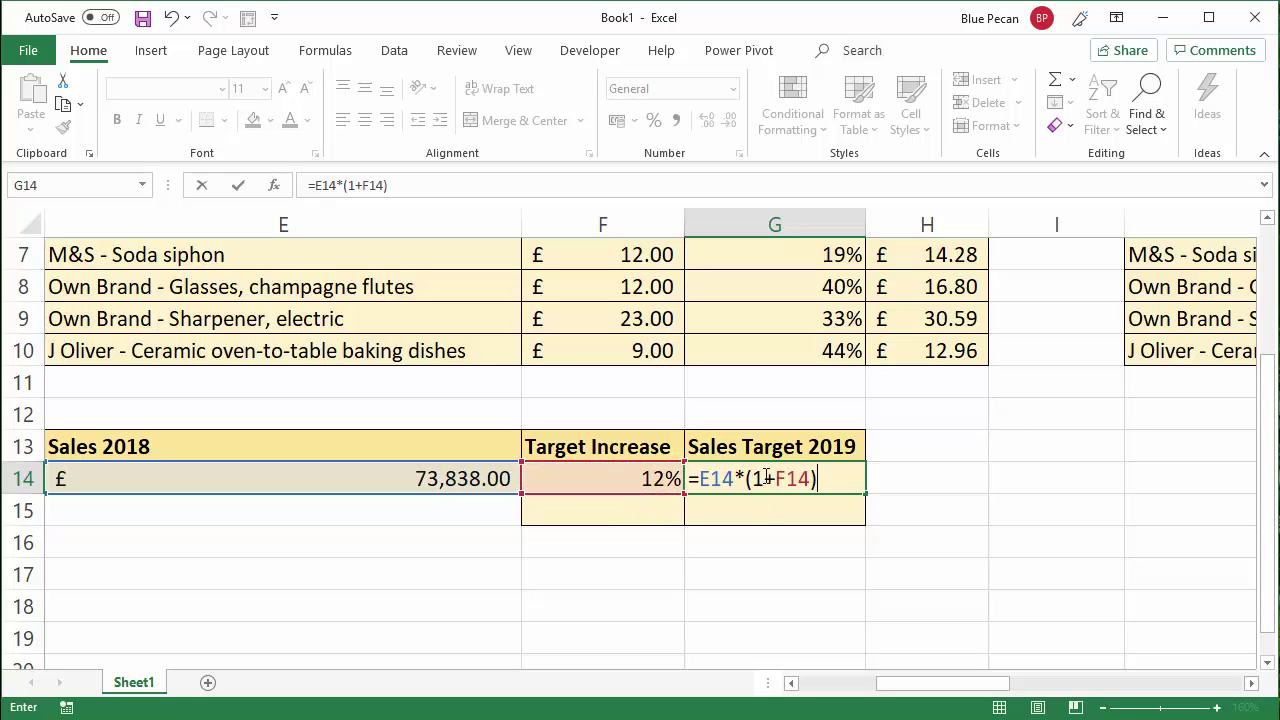
pyautogui.press('Return')
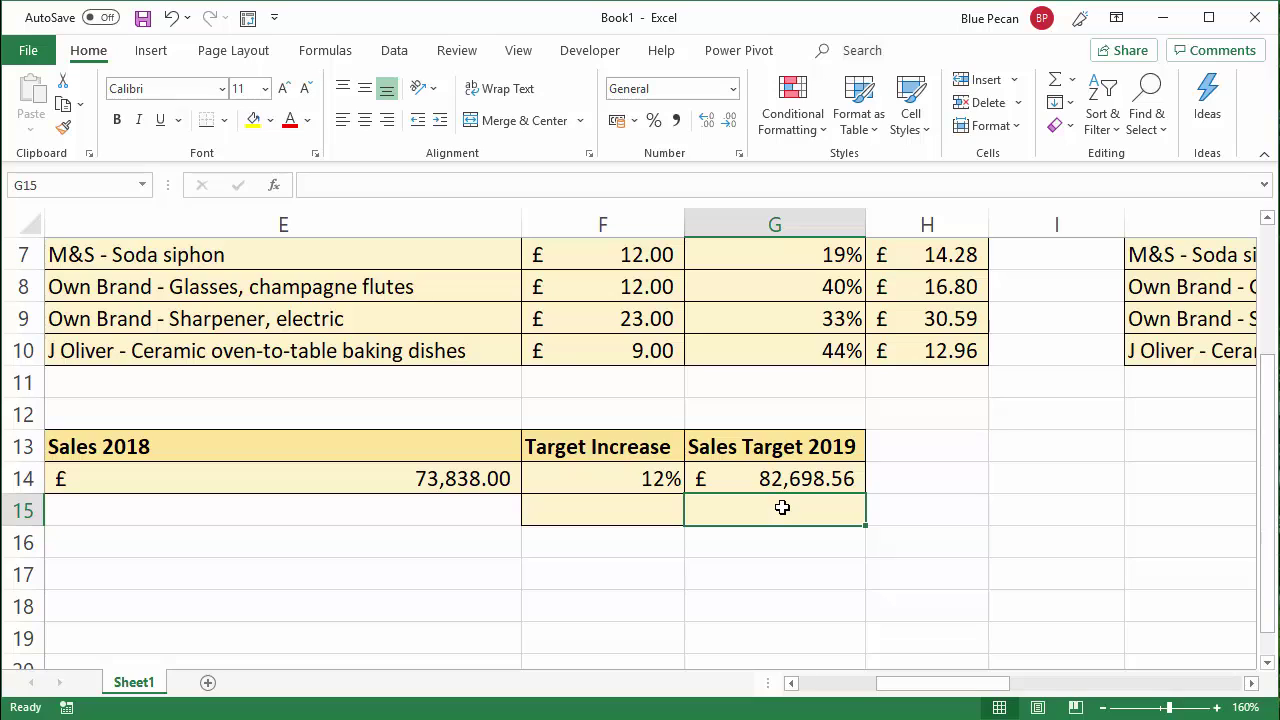
# Step: Enter the alternative sales target formula =E14+E14*F14 in G15, below the existing 2019 target
pyautogui.write('=')
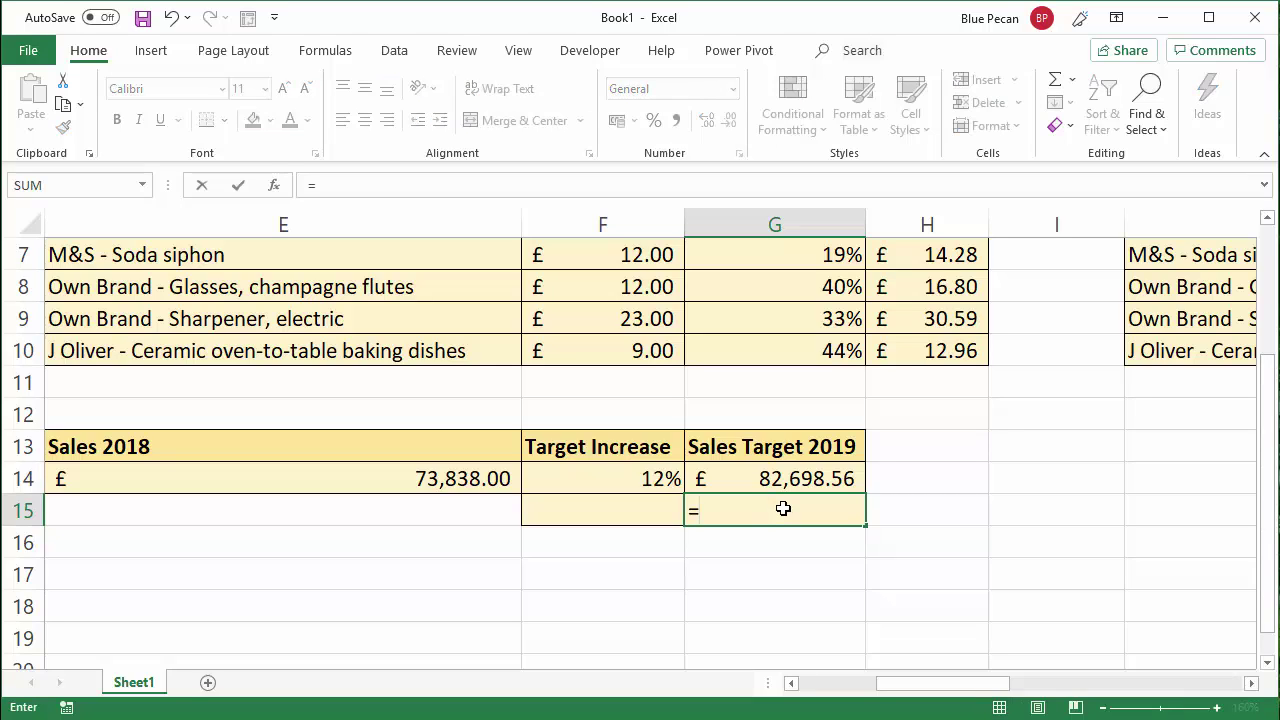
pyautogui.click(460, 477)
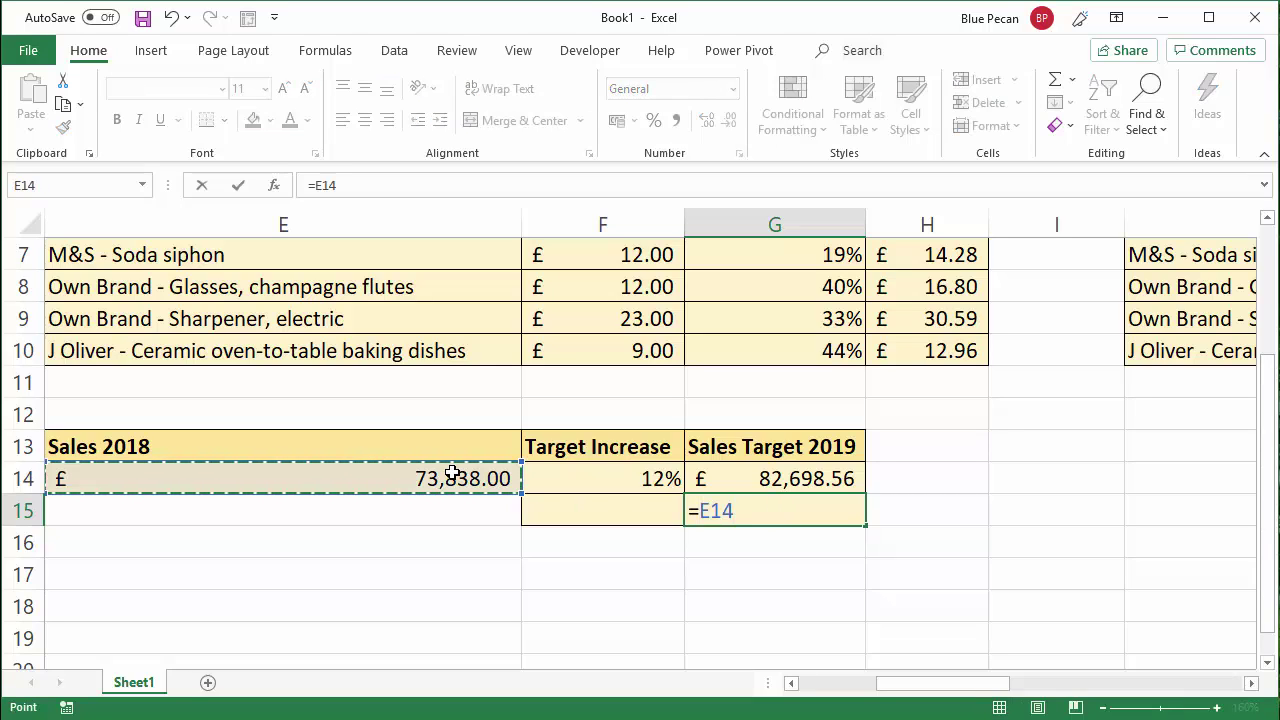
pyautogui.write('+')
pyautogui.click(462, 477)
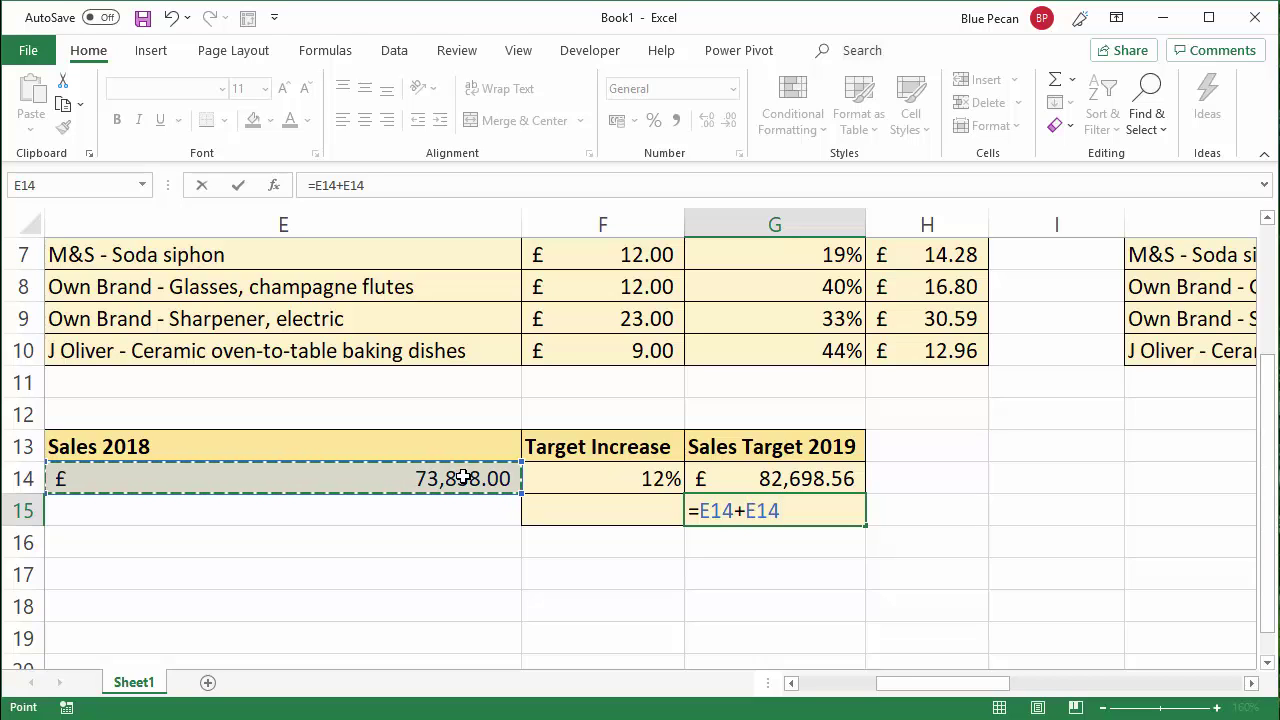
pyautogui.write('*')
pyautogui.click(600, 472)
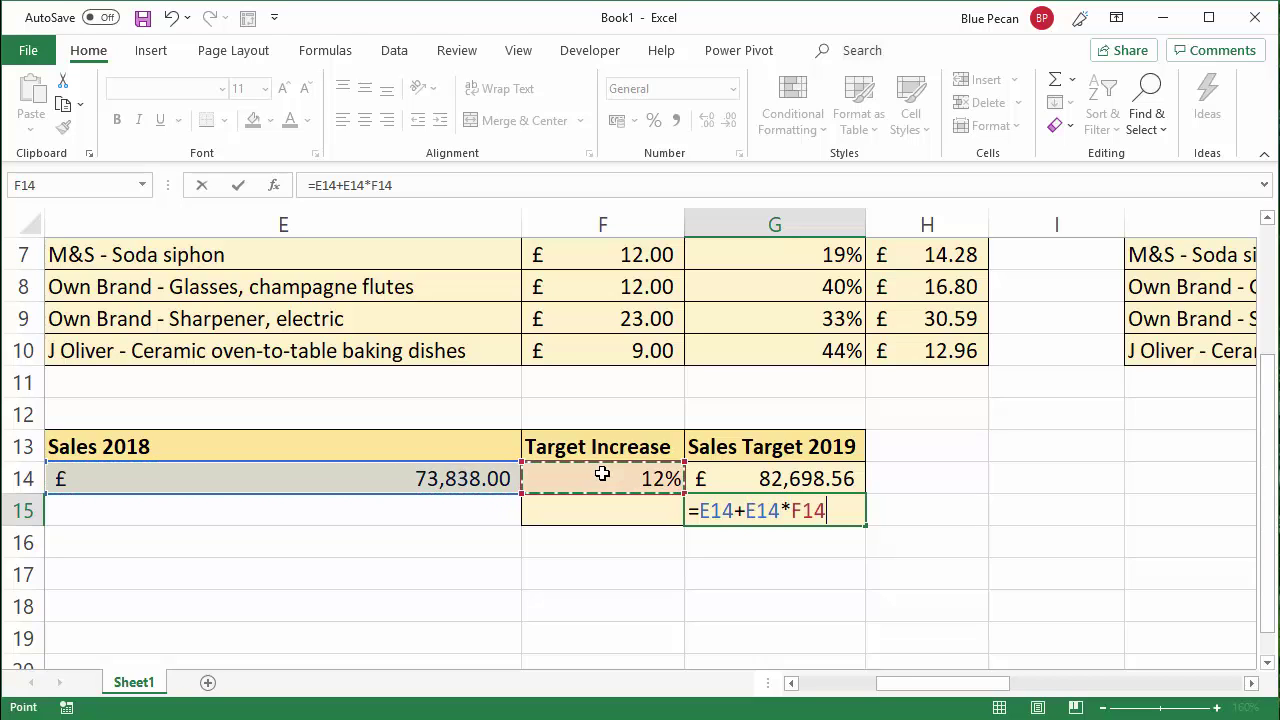
pyautogui.doubleClick(712, 512)
pyautogui.moveTo(742, 512); pyautogui.dragTo(781, 512)
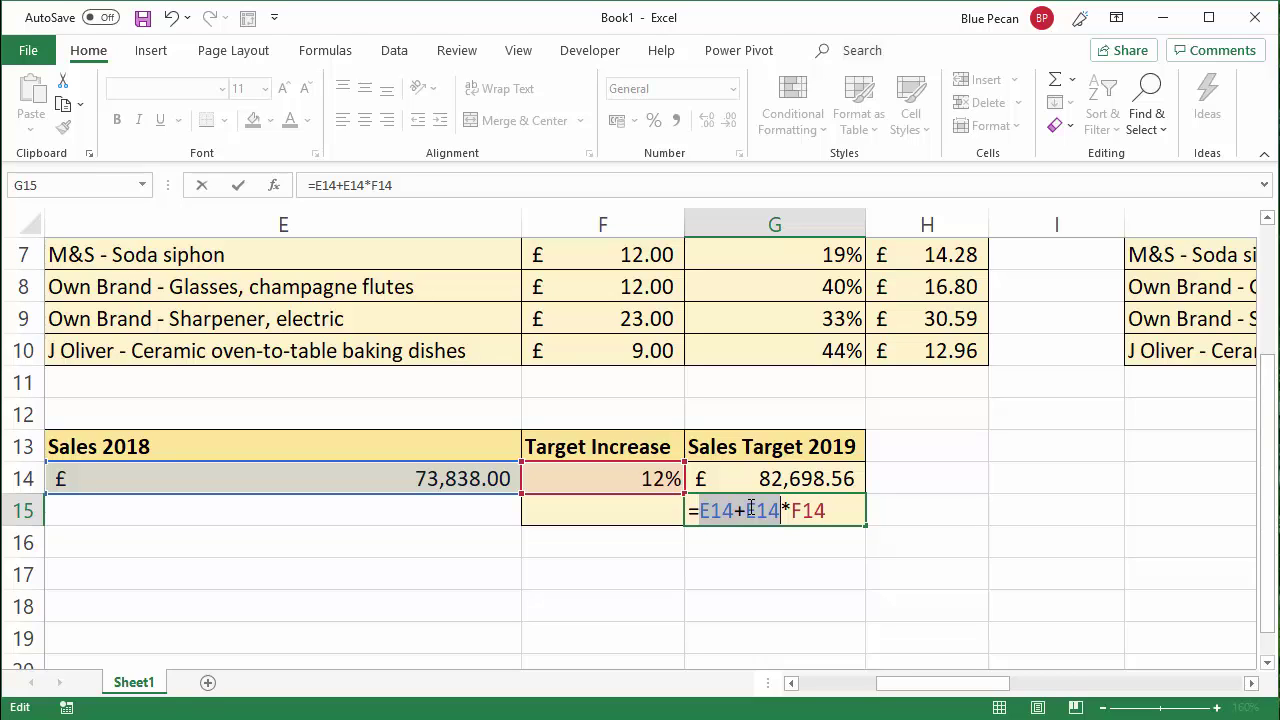
pyautogui.moveTo(747, 510); pyautogui.dragTo(834, 525)
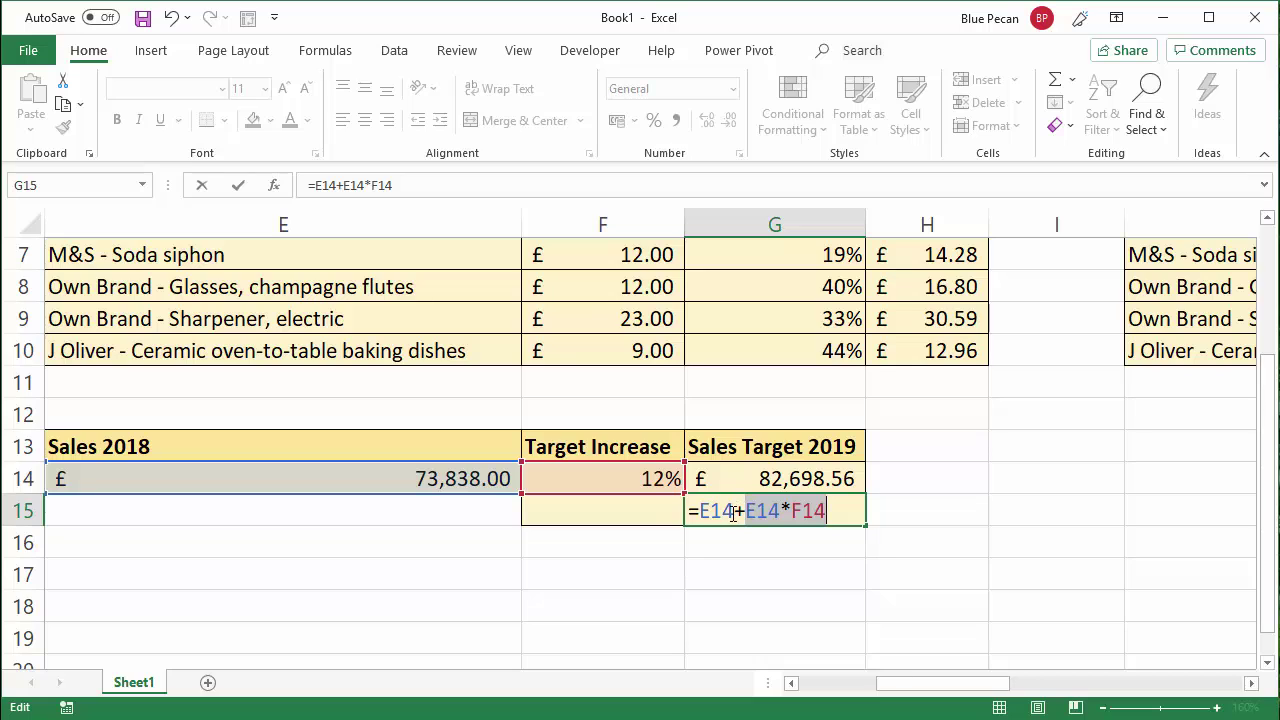
pyautogui.hotkey('ctrl', 'Return')
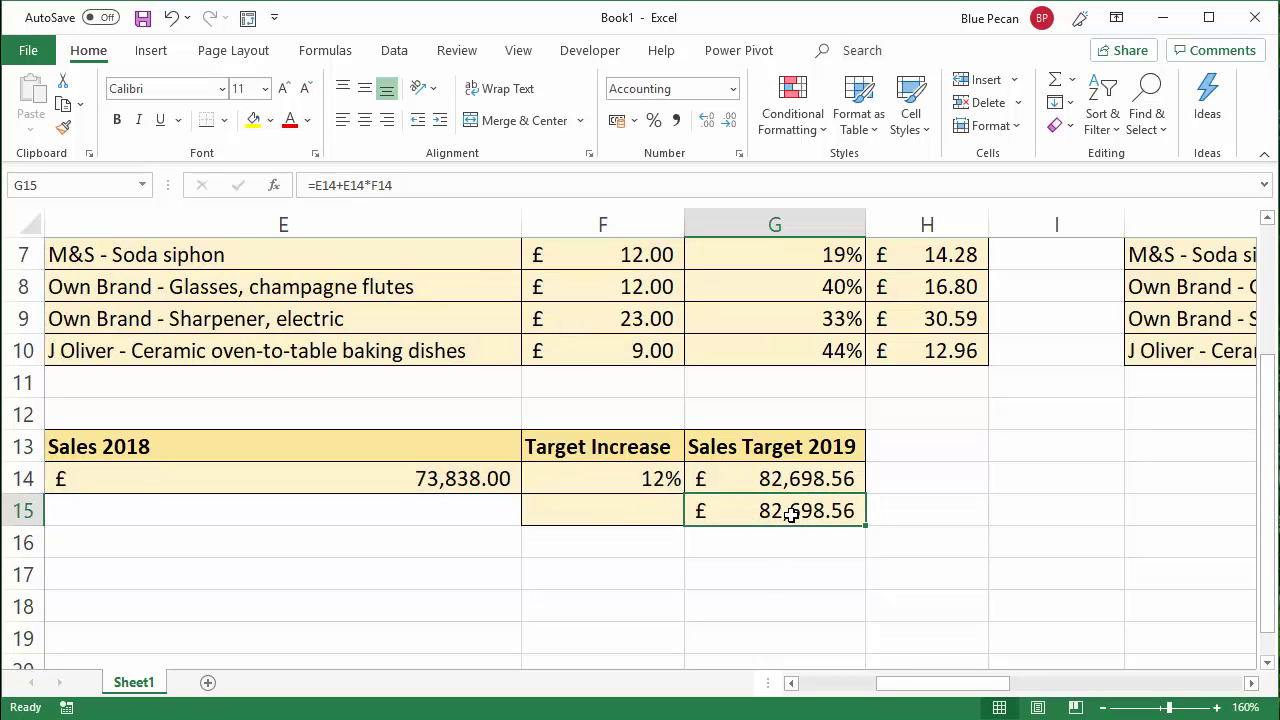
# Step: Rename the Mark Up heading in G3 as Discount and clear the retail prices in H4:H10
pyautogui.scroll(1, 798, 547)
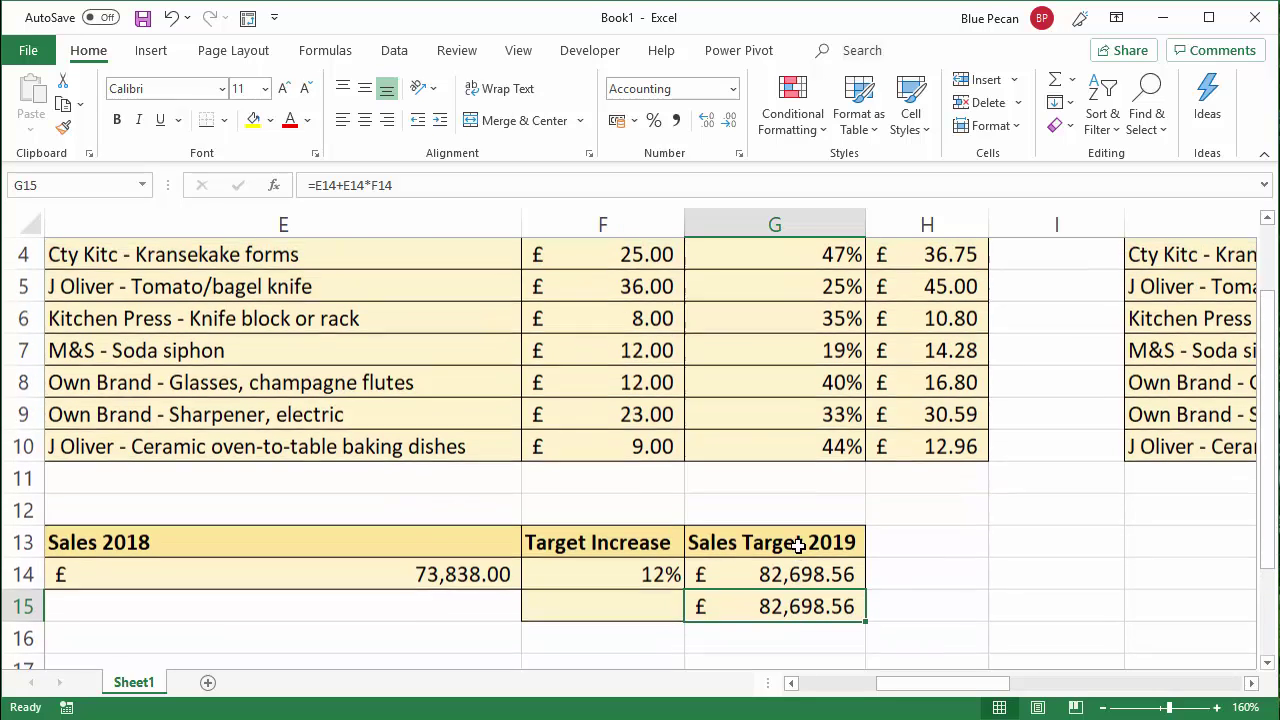
pyautogui.scroll(1, 798, 545)
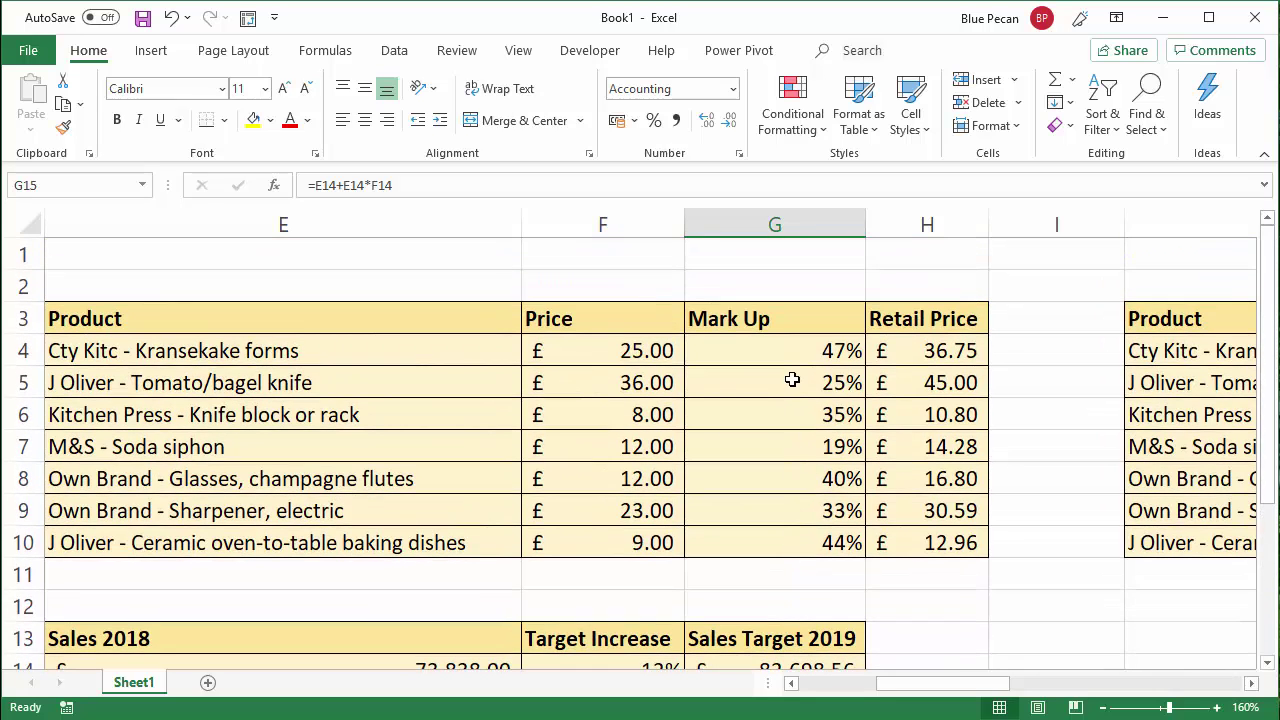
pyautogui.click(754, 323)
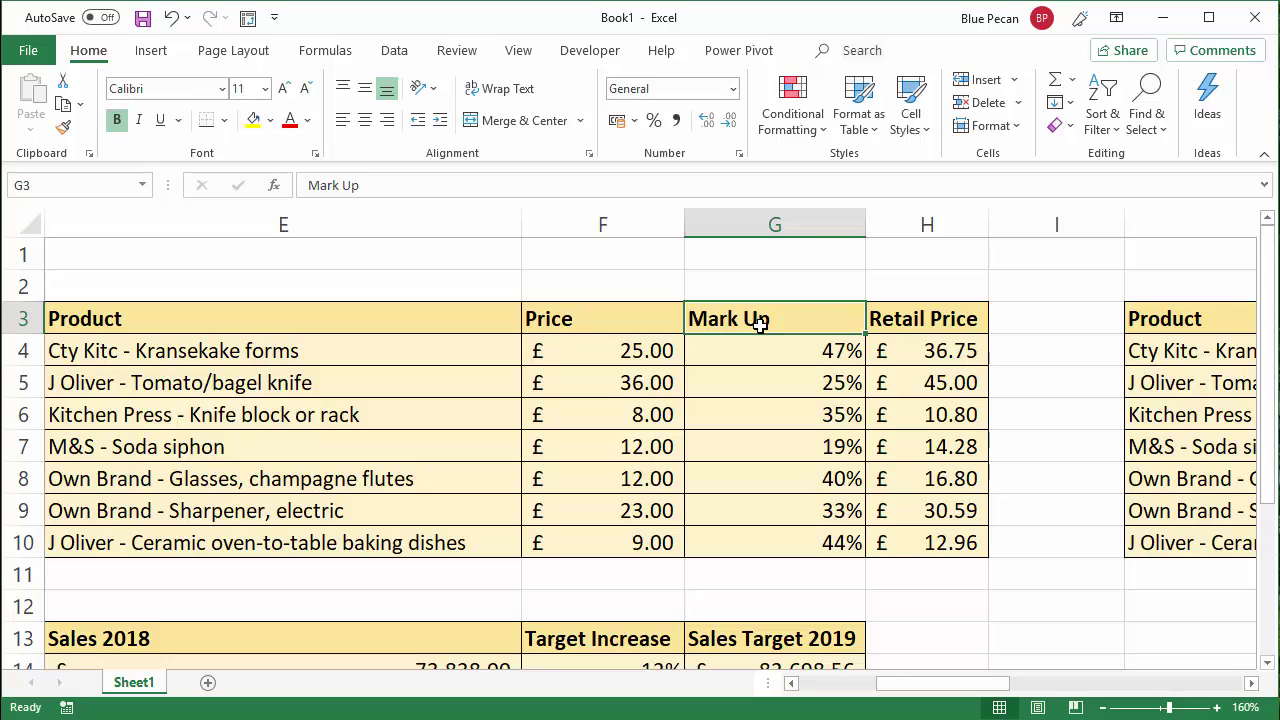
pyautogui.write('Disc')
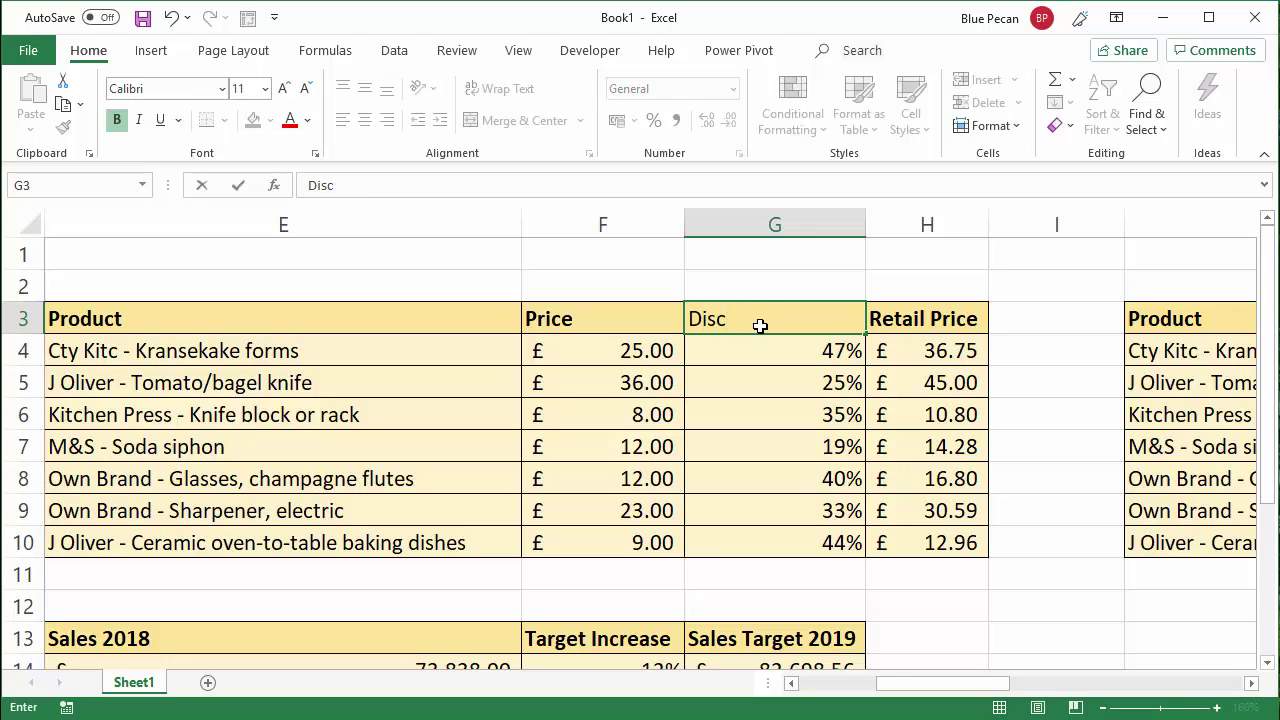
pyautogui.write('pount')
pyautogui.click(795, 456)
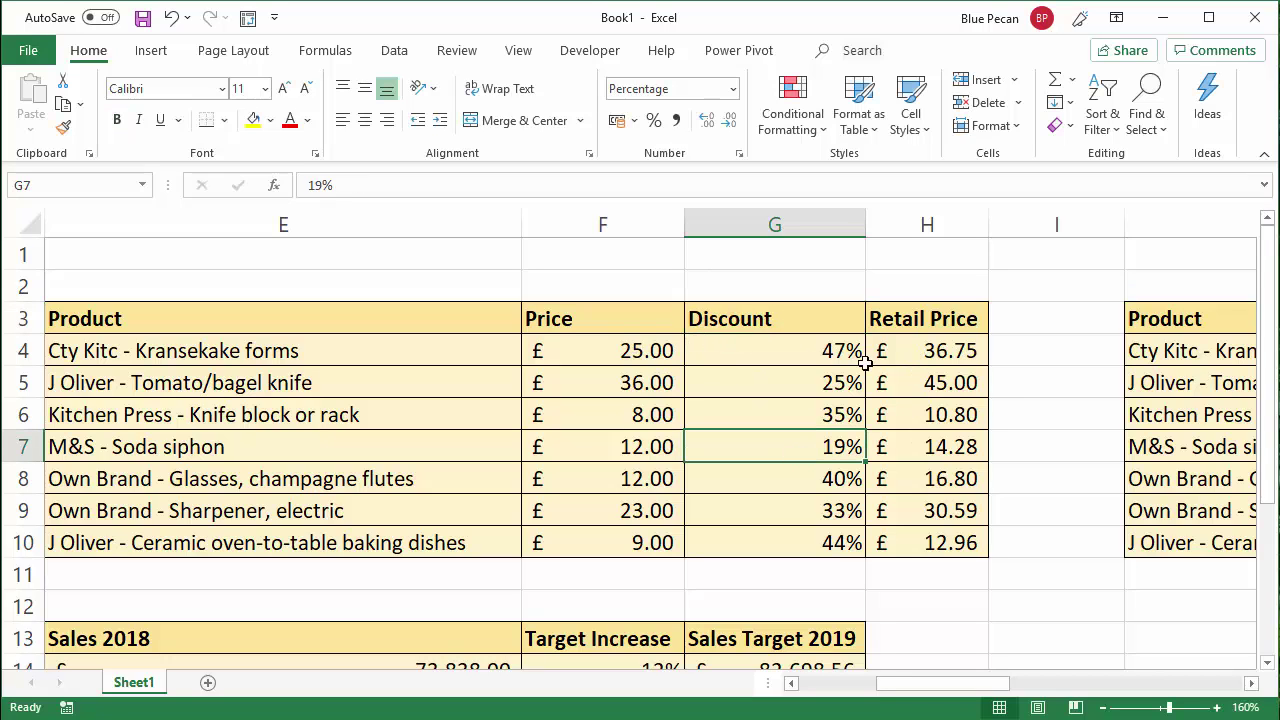
pyautogui.moveTo(940, 356); pyautogui.dragTo(953, 548)
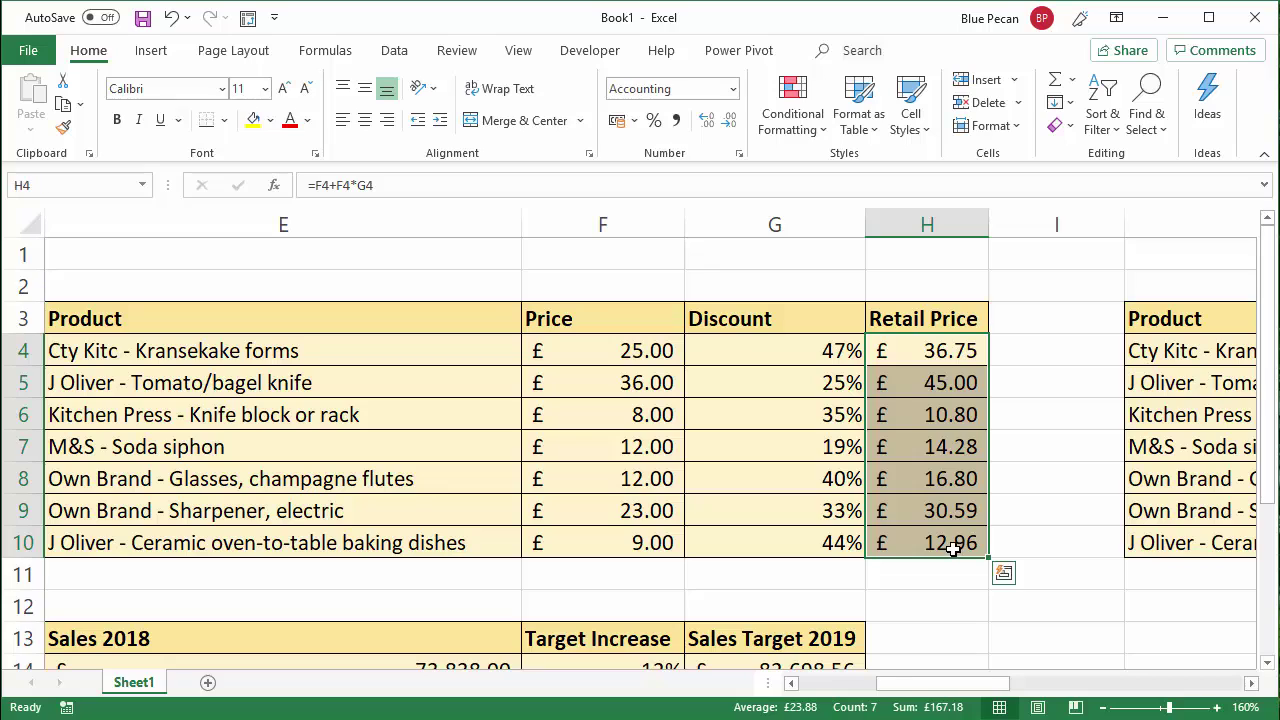
pyautogui.press('Delete')
# Step: Calculate the discounted retail price with =F4*(1-G4) in H4 and fill it down to H10
pyautogui.click(922, 352)
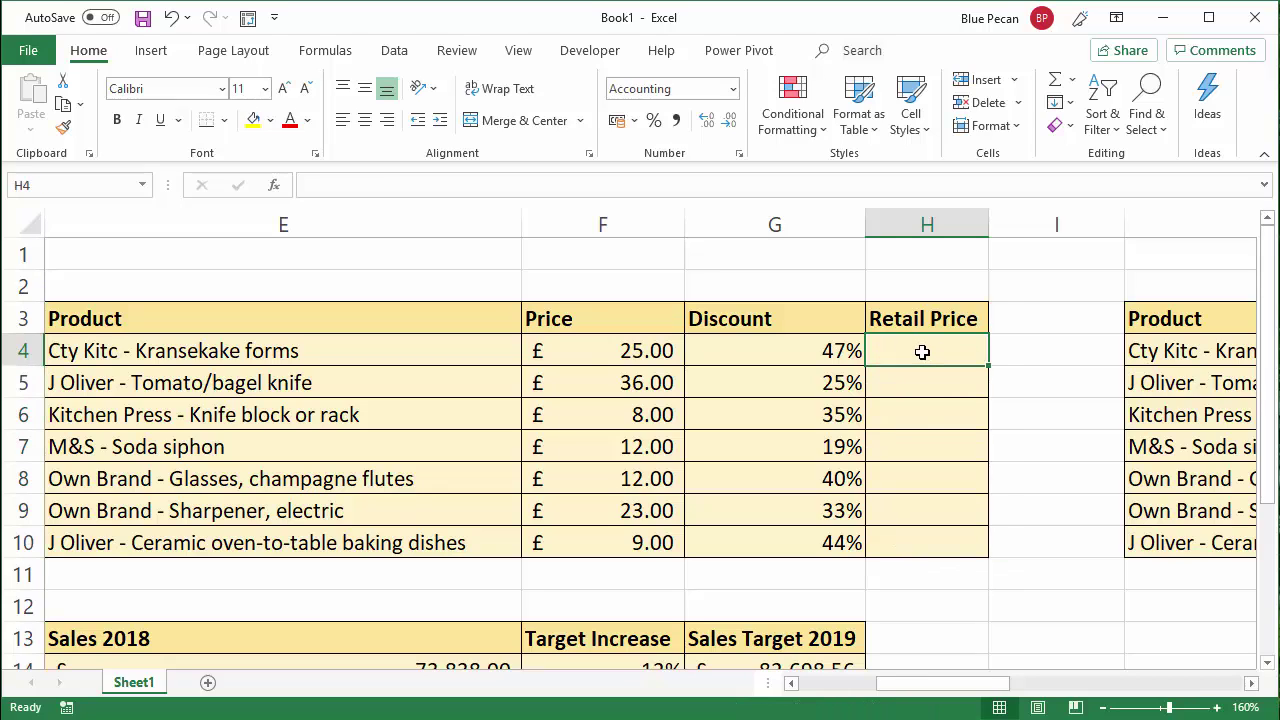
pyautogui.write('=')
pyautogui.click(625, 352)
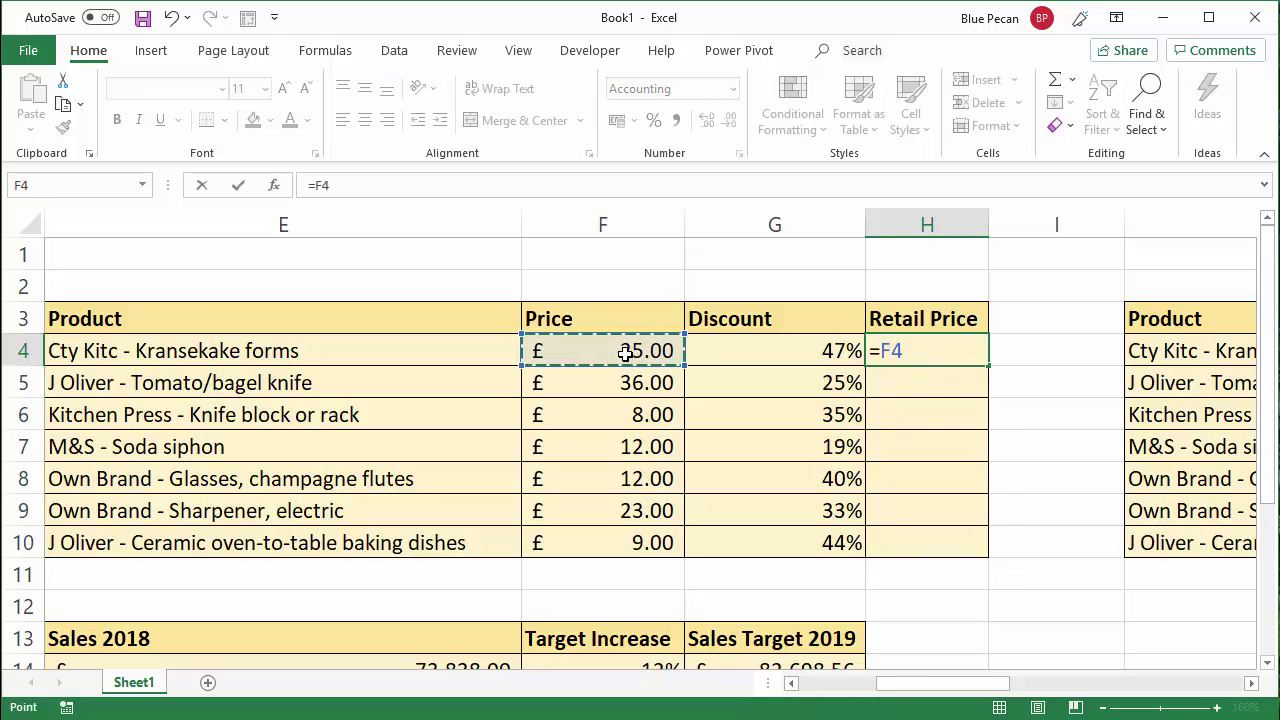
pyautogui.write('*')
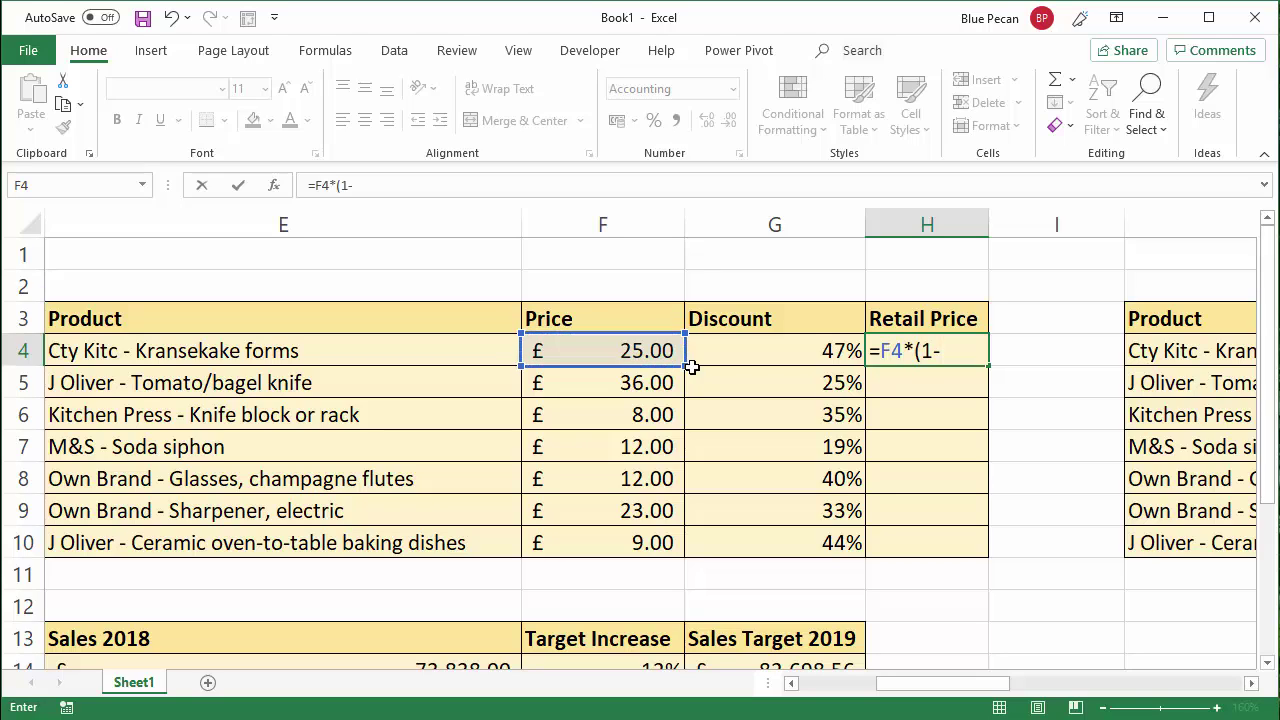
pyautogui.click(775, 355)
pyautogui.write(')')
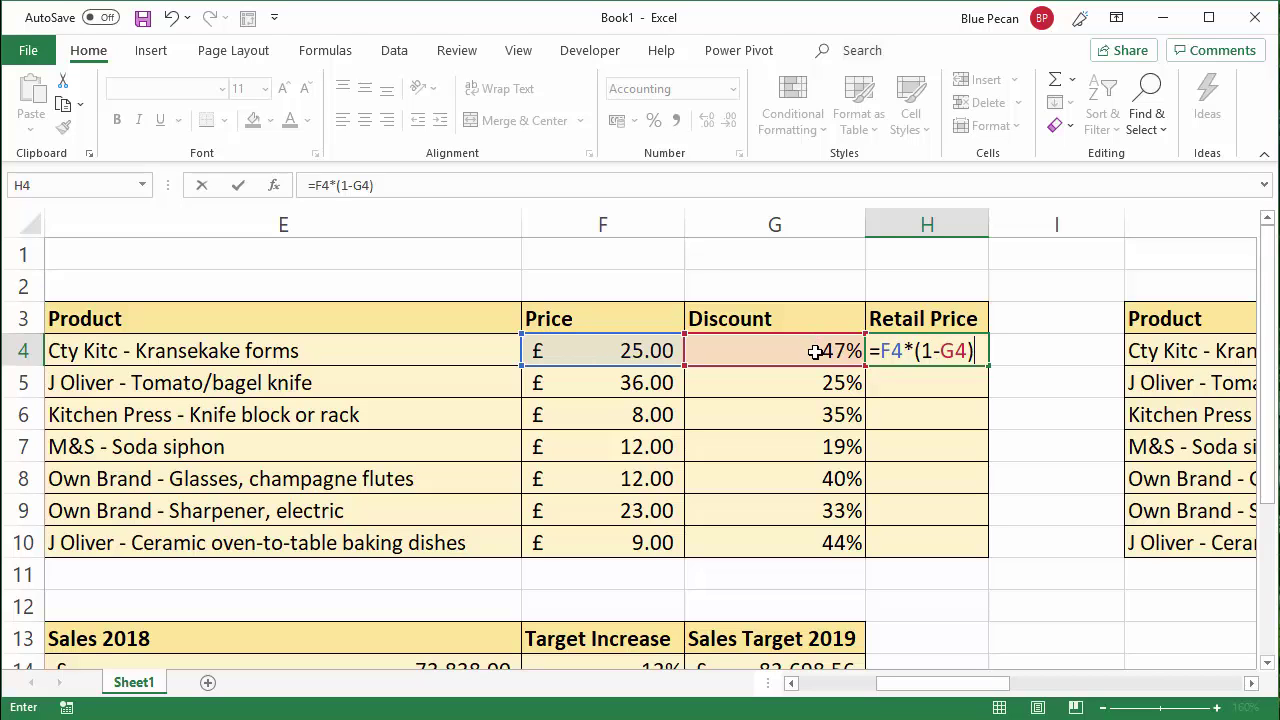
pyautogui.press('Return')
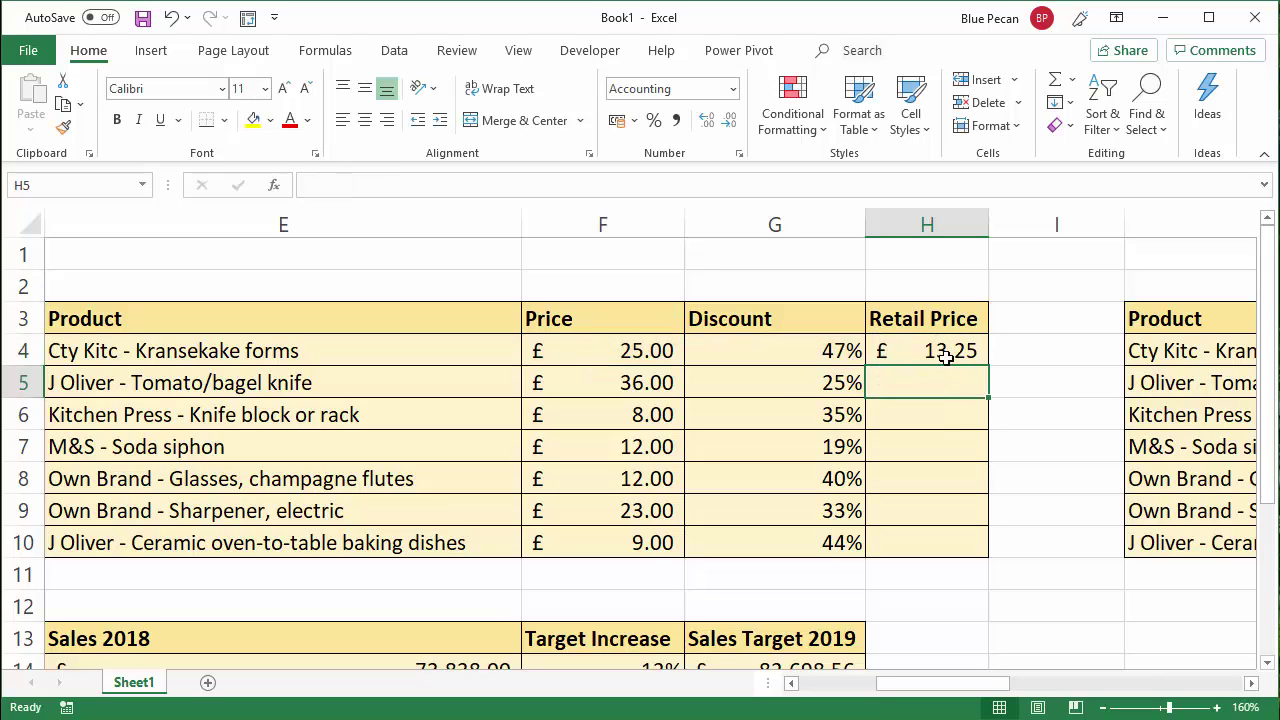
pyautogui.click(962, 358)
pyautogui.moveTo(987, 367); pyautogui.dragTo(987, 545)
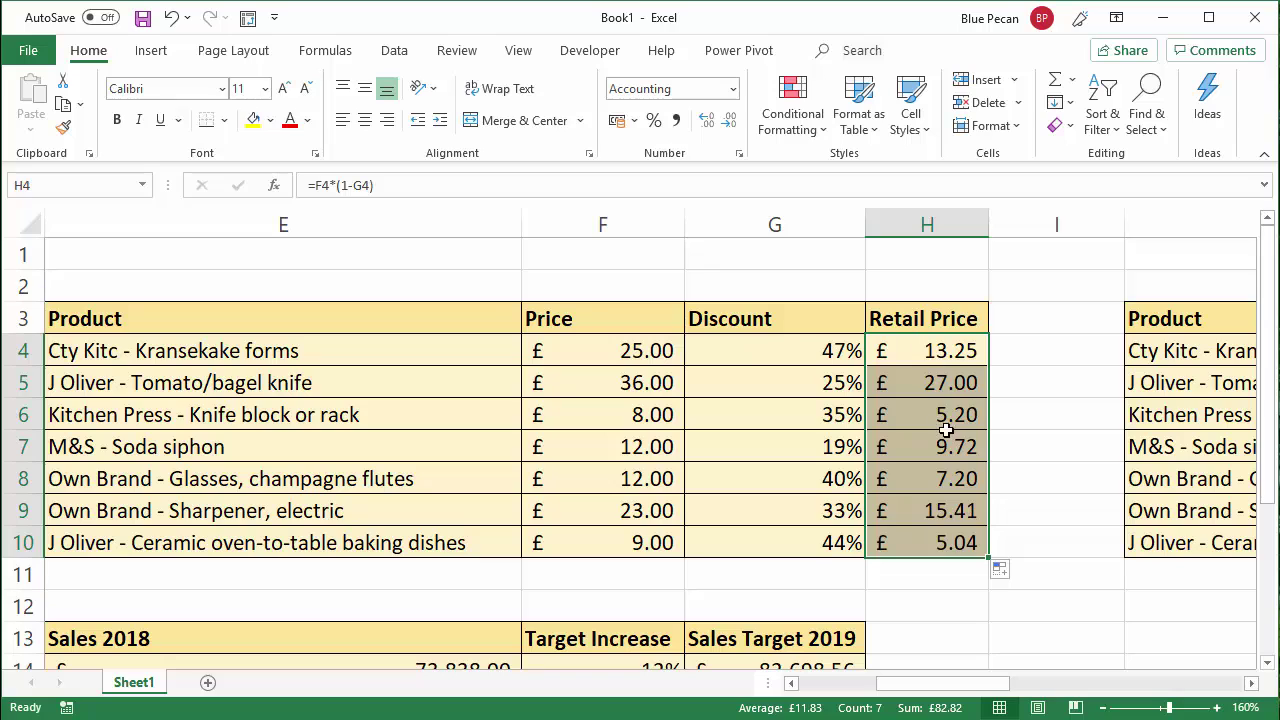
# Step: Replace the retail price formula in H4 with the alternative =F4-F4*G4
pyautogui.click(937, 351)
pyautogui.write('=')
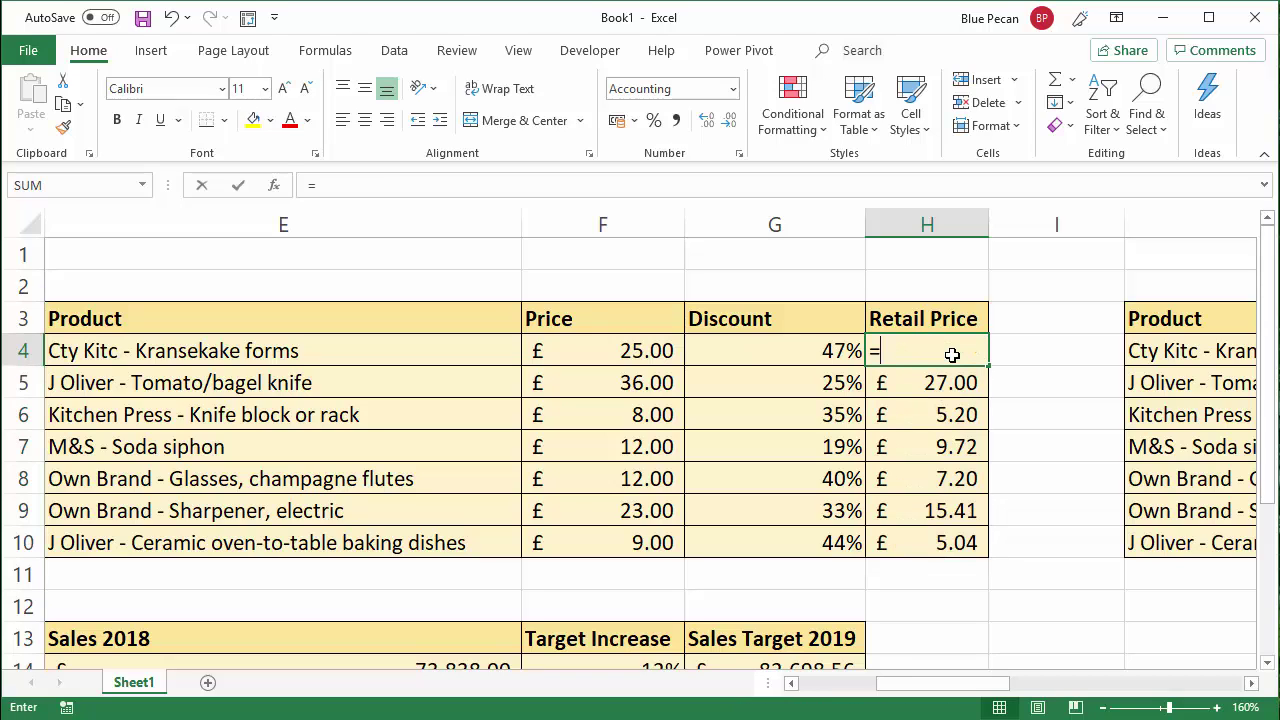
pyautogui.click(652, 351)
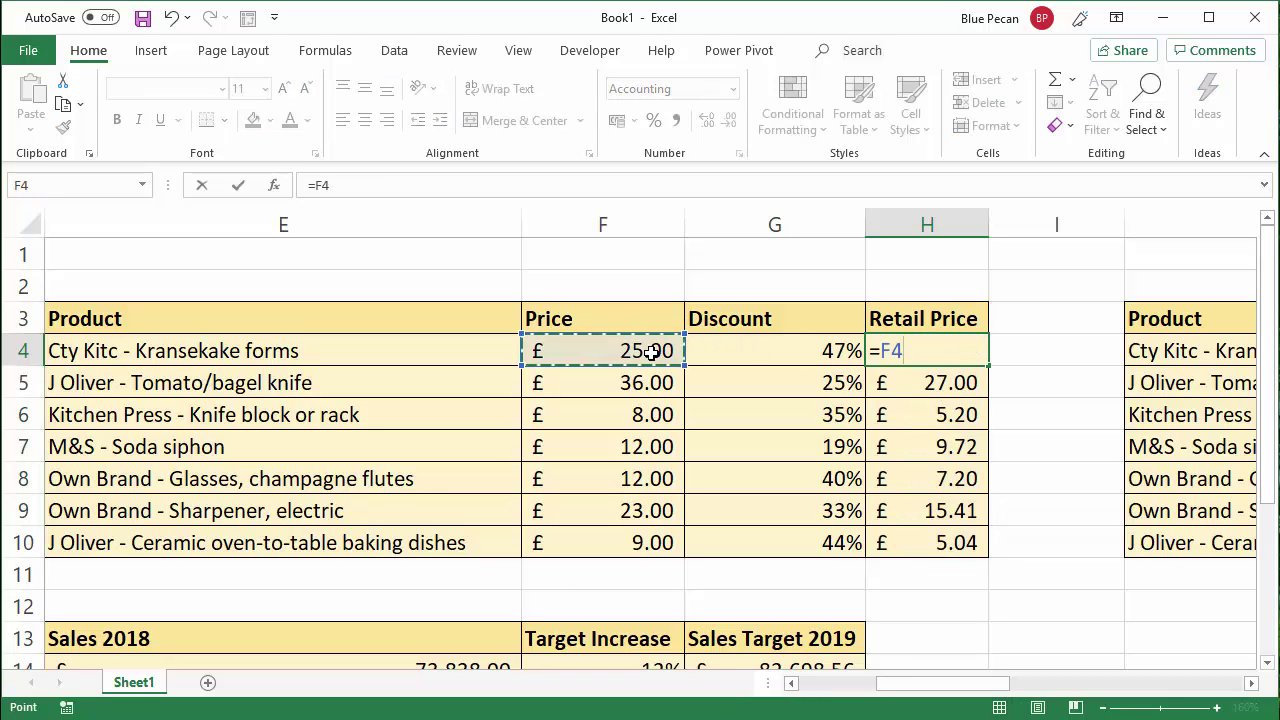
pyautogui.write('-')
pyautogui.click(652, 351)
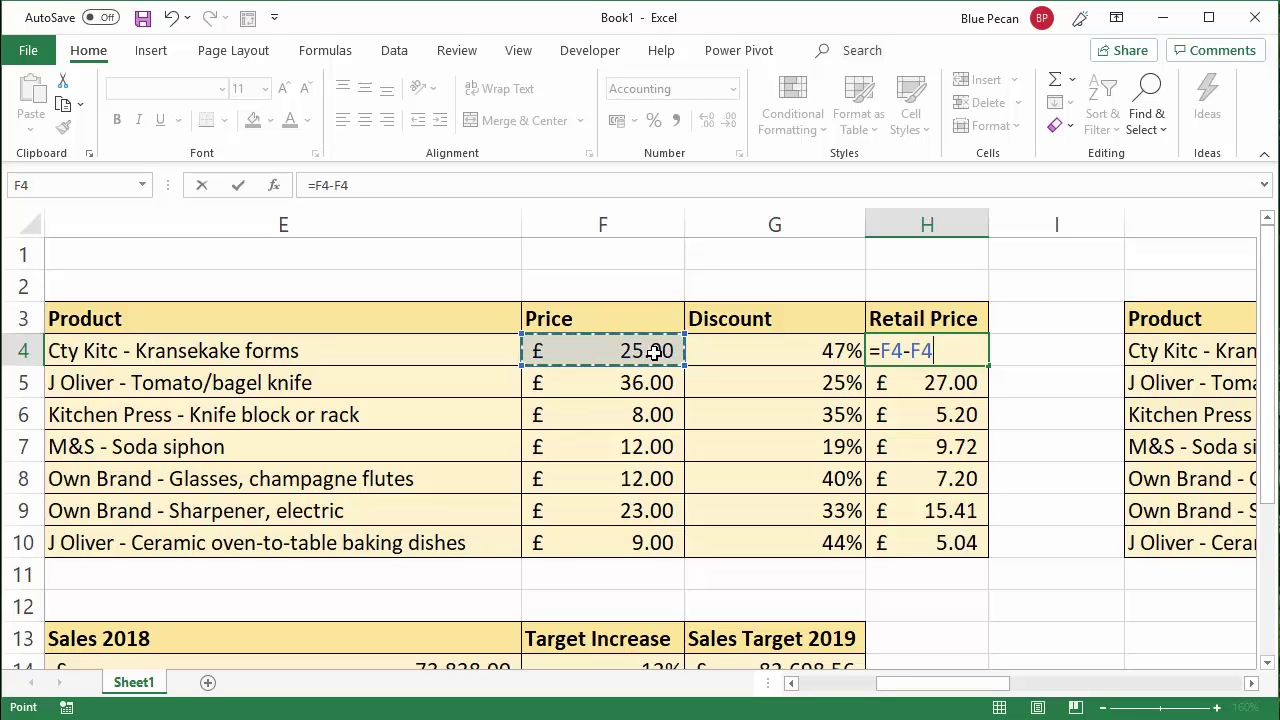
pyautogui.write('*')
pyautogui.click(768, 354)
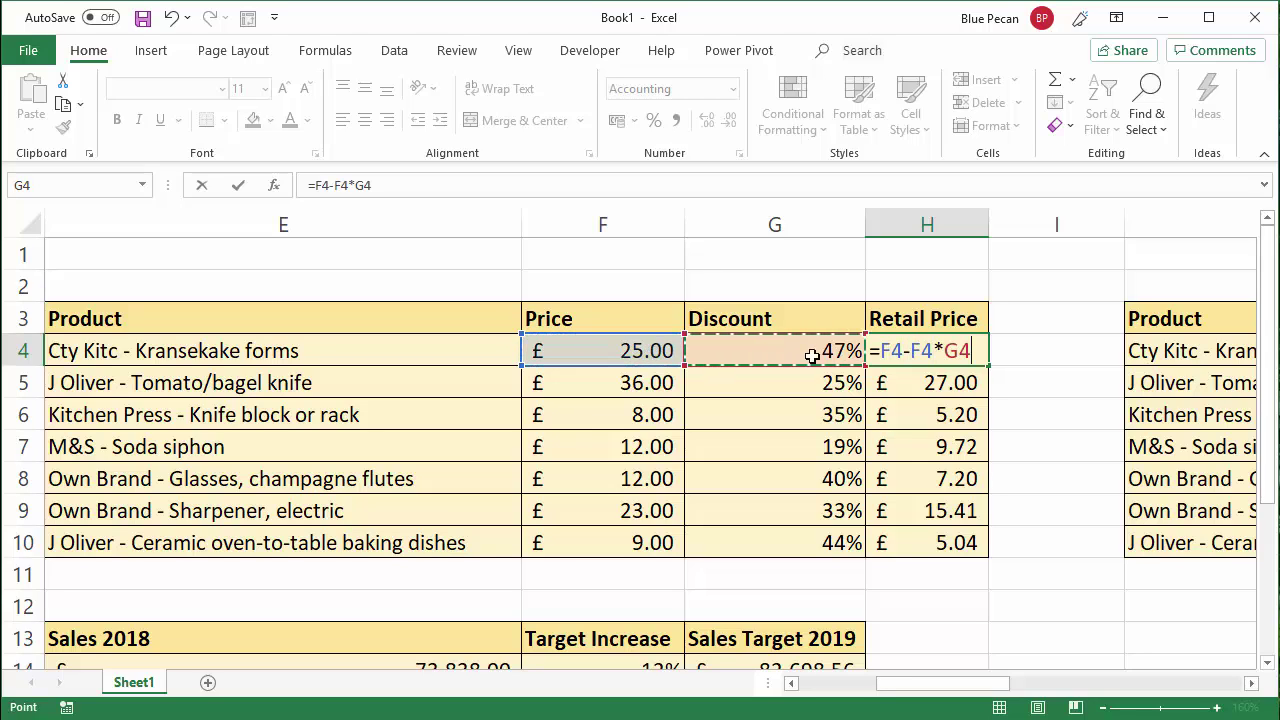
pyautogui.moveTo(911, 350); pyautogui.dragTo(972, 350)
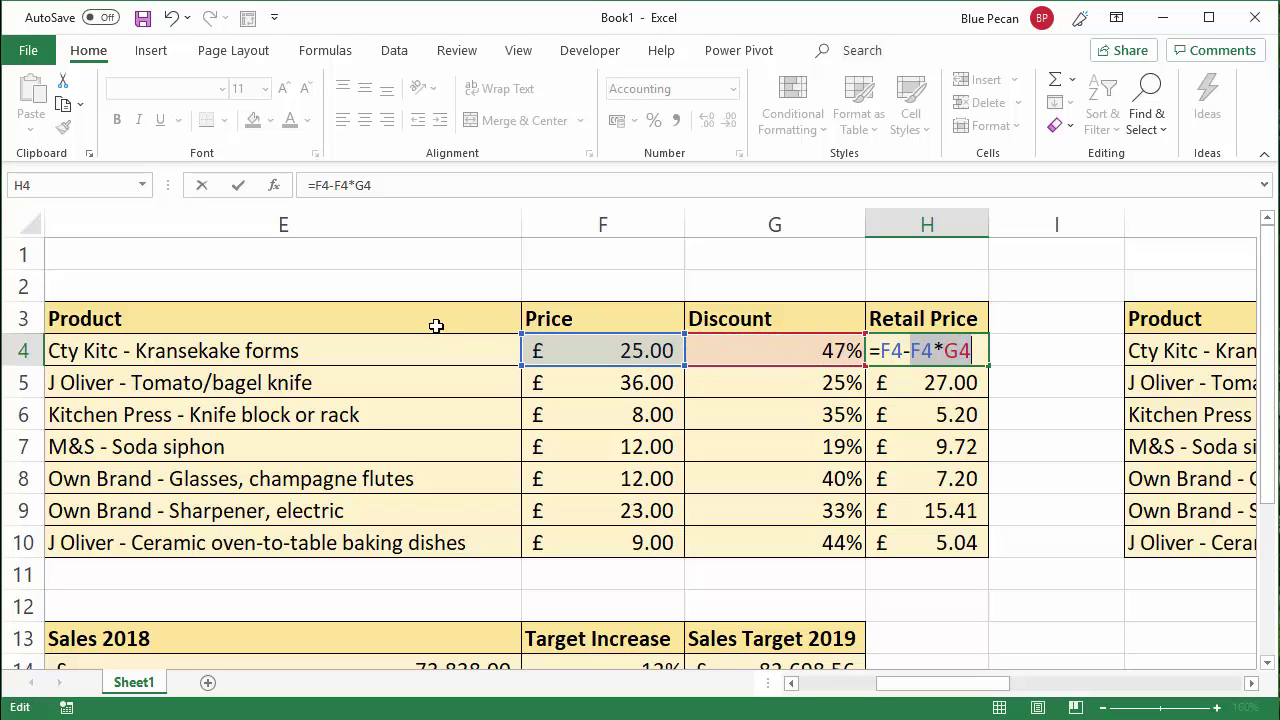
pyautogui.press('Return')
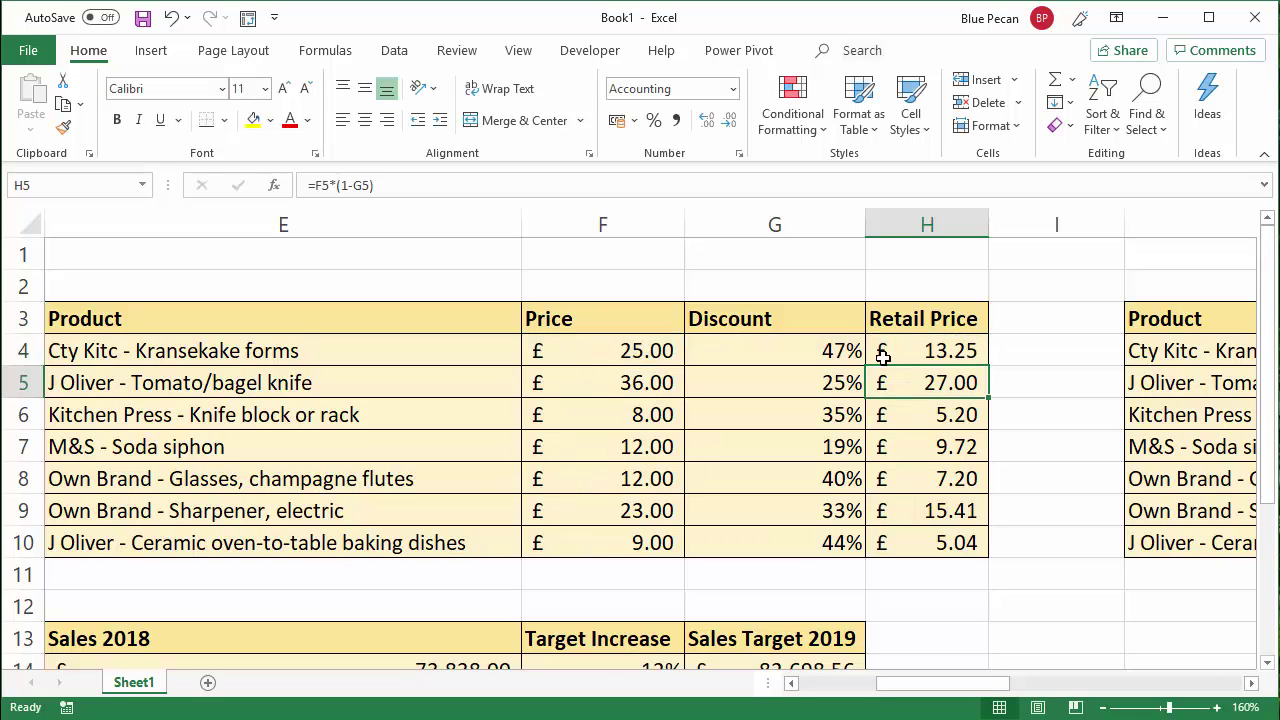
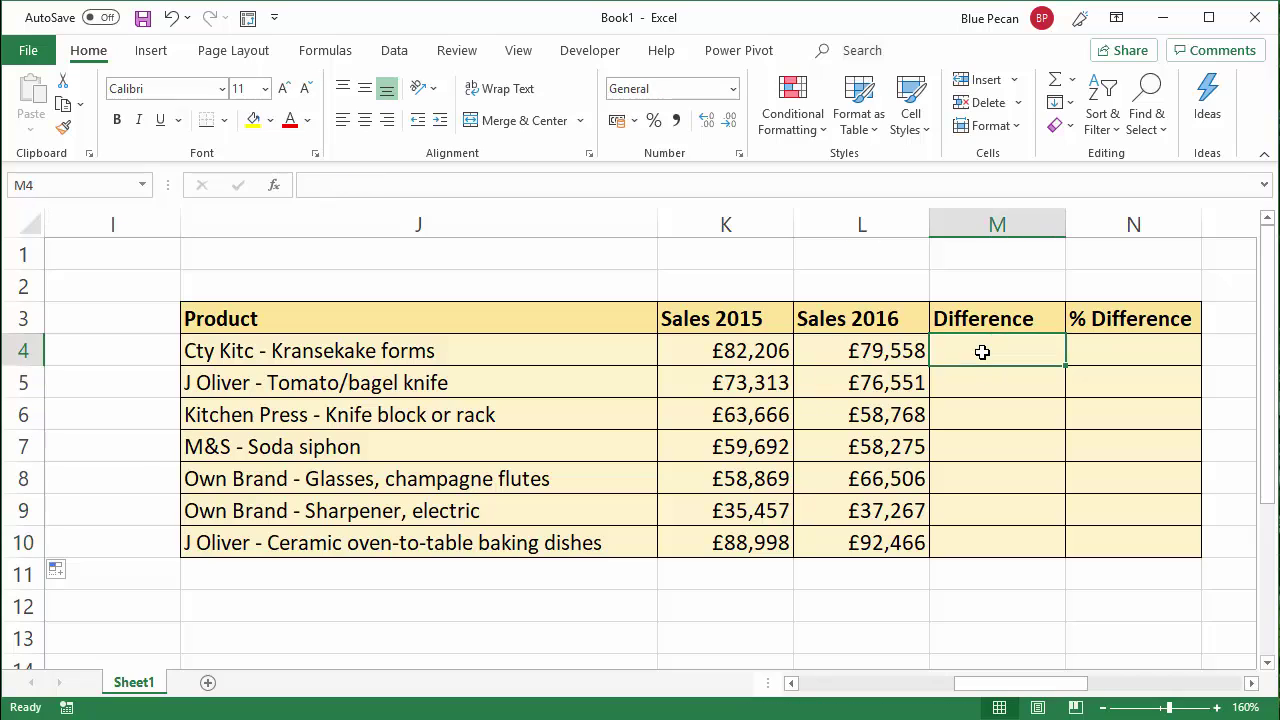
# Step: Calculate the change between 2015 and 2016 sales with =L4-K4 in M4 and fill it down to M10
pyautogui.write('=')
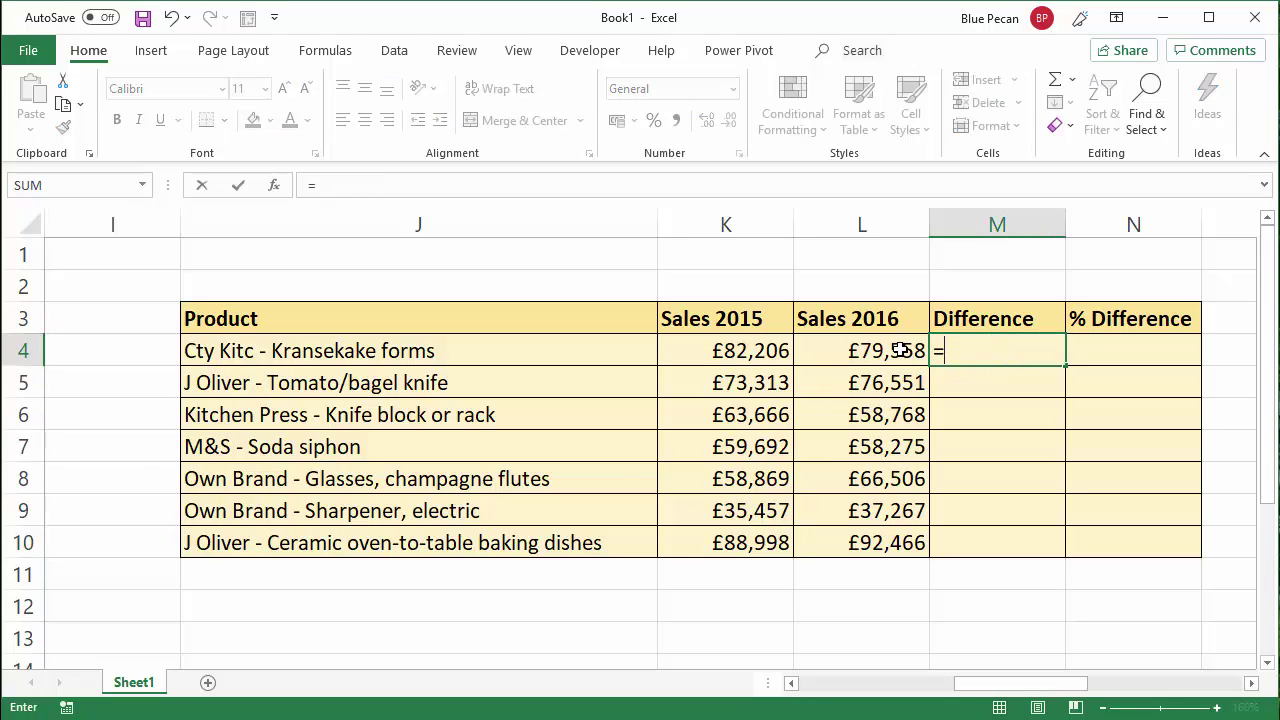
pyautogui.click(901, 350)
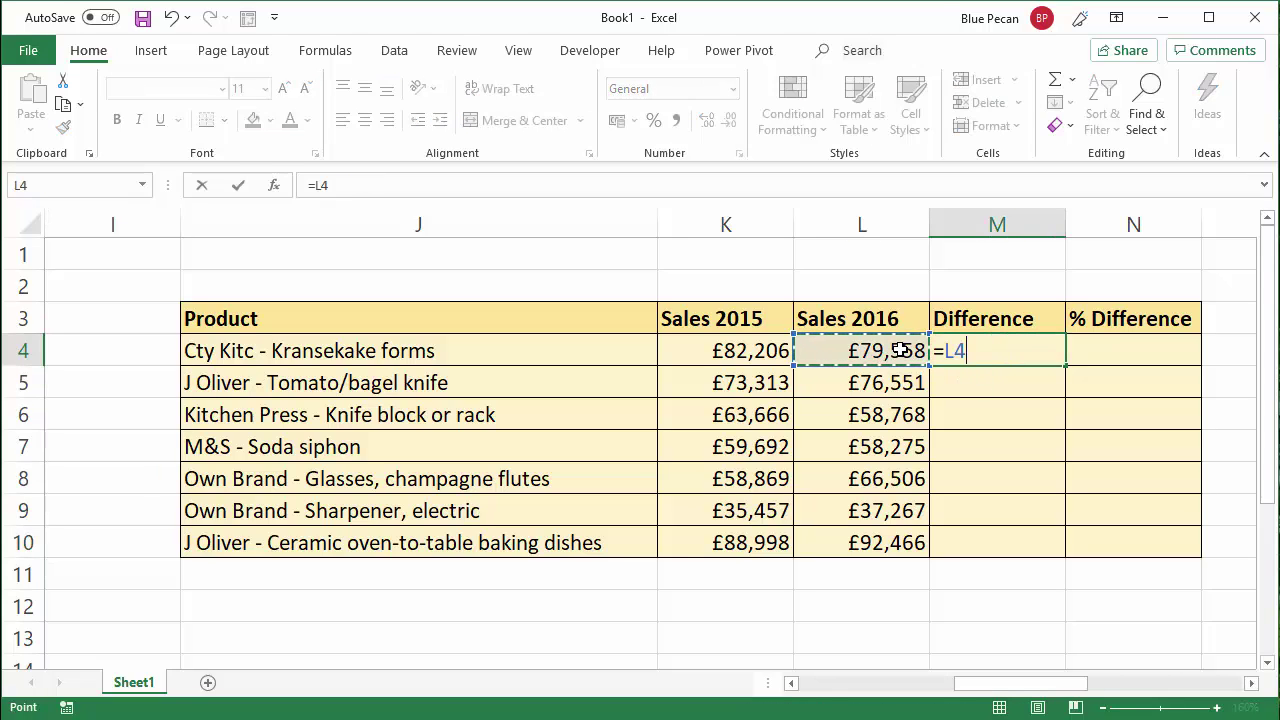
pyautogui.write('-')
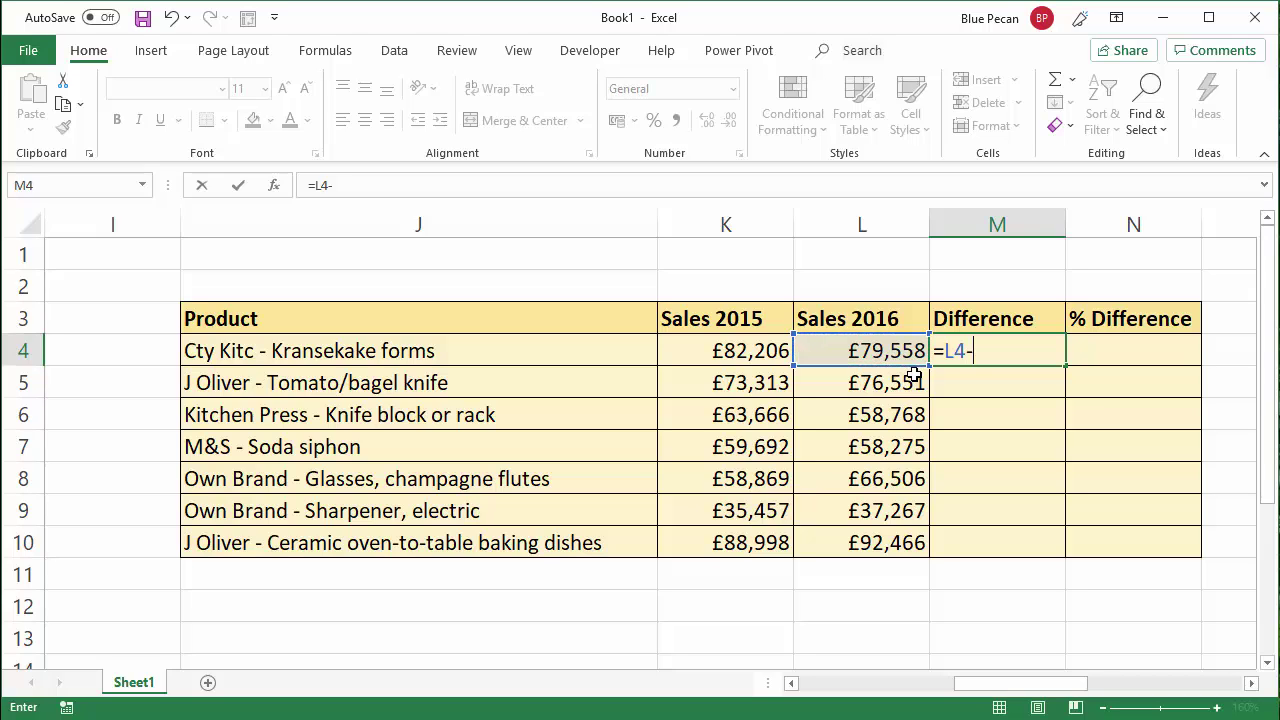
pyautogui.click(755, 350)
pyautogui.press('Return')
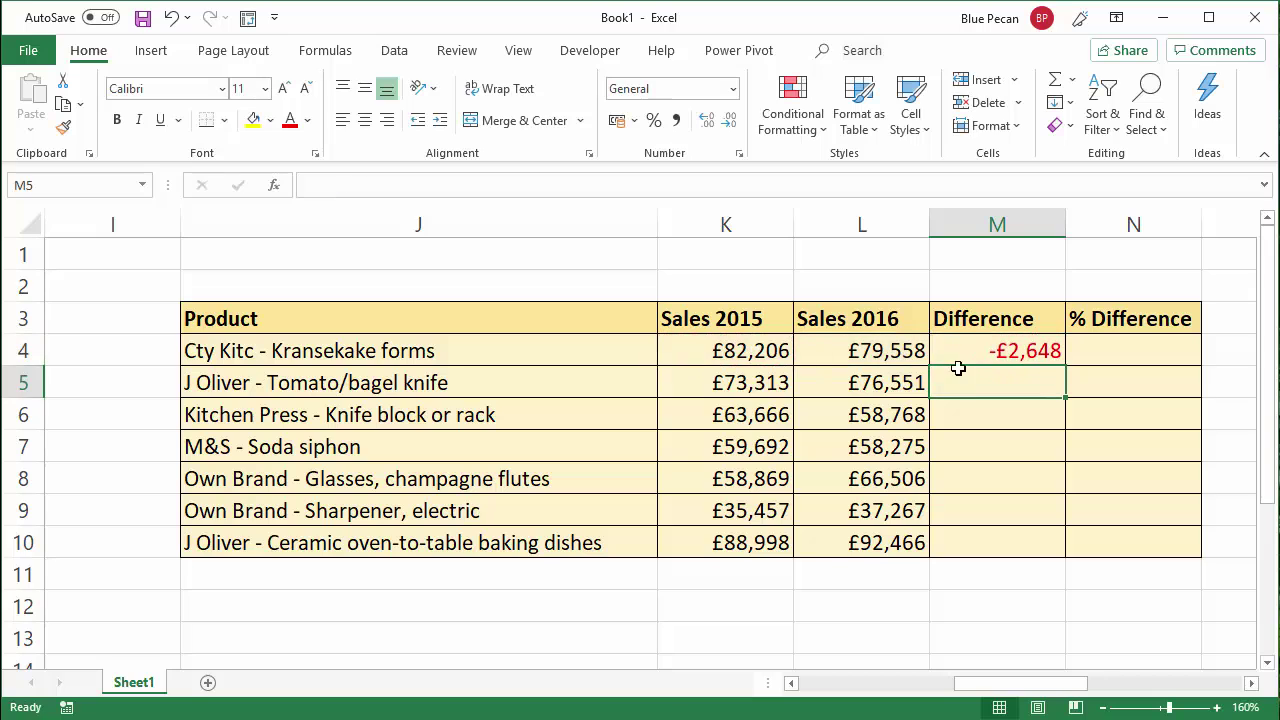
pyautogui.click(1020, 358)
pyautogui.moveTo(1060, 366); pyautogui.dragTo(1050, 553)
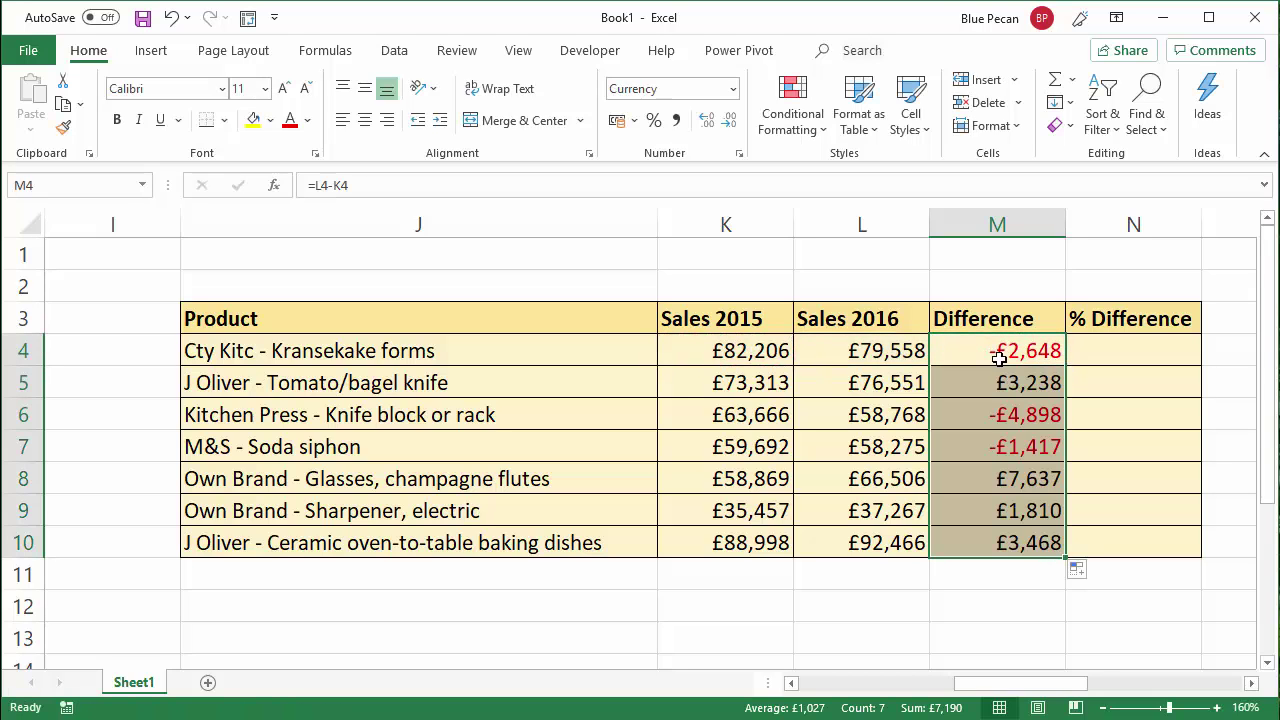
# Step: Calculate the percentage difference with =M4/K4 in N4 and fill it down to N10
pyautogui.click(1094, 351)
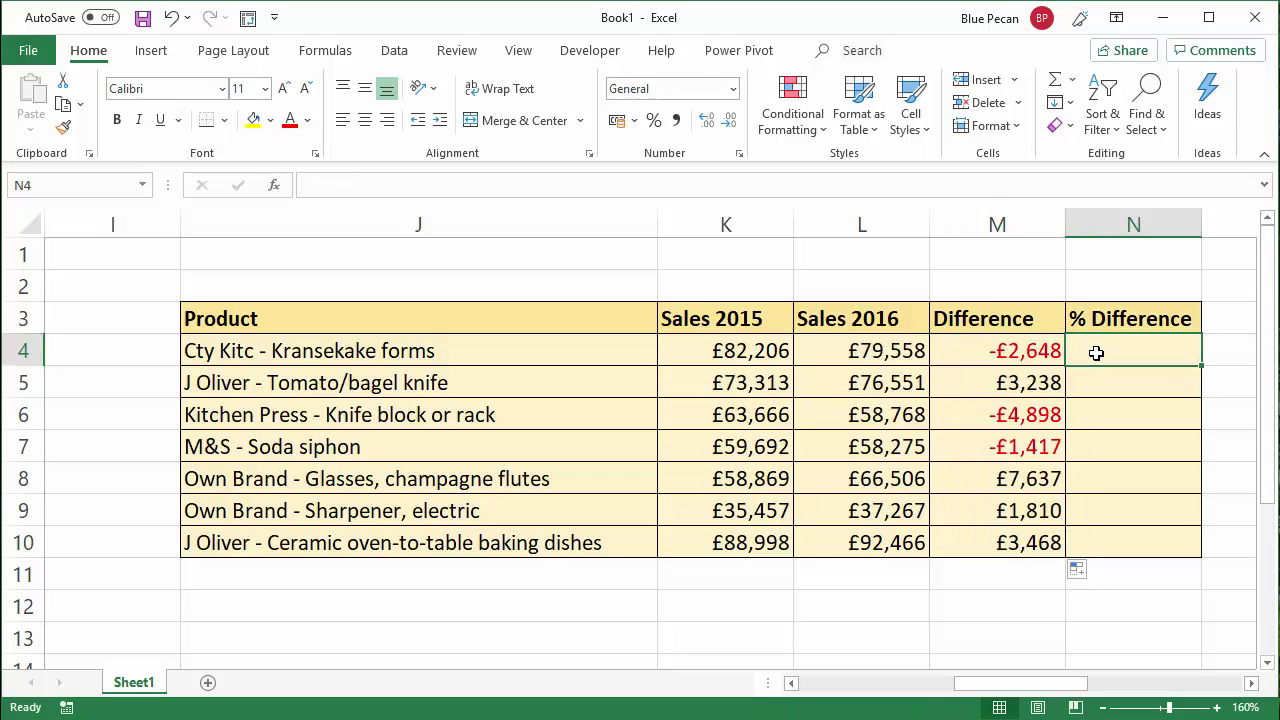
pyautogui.write('=')
pyautogui.click(1018, 347)
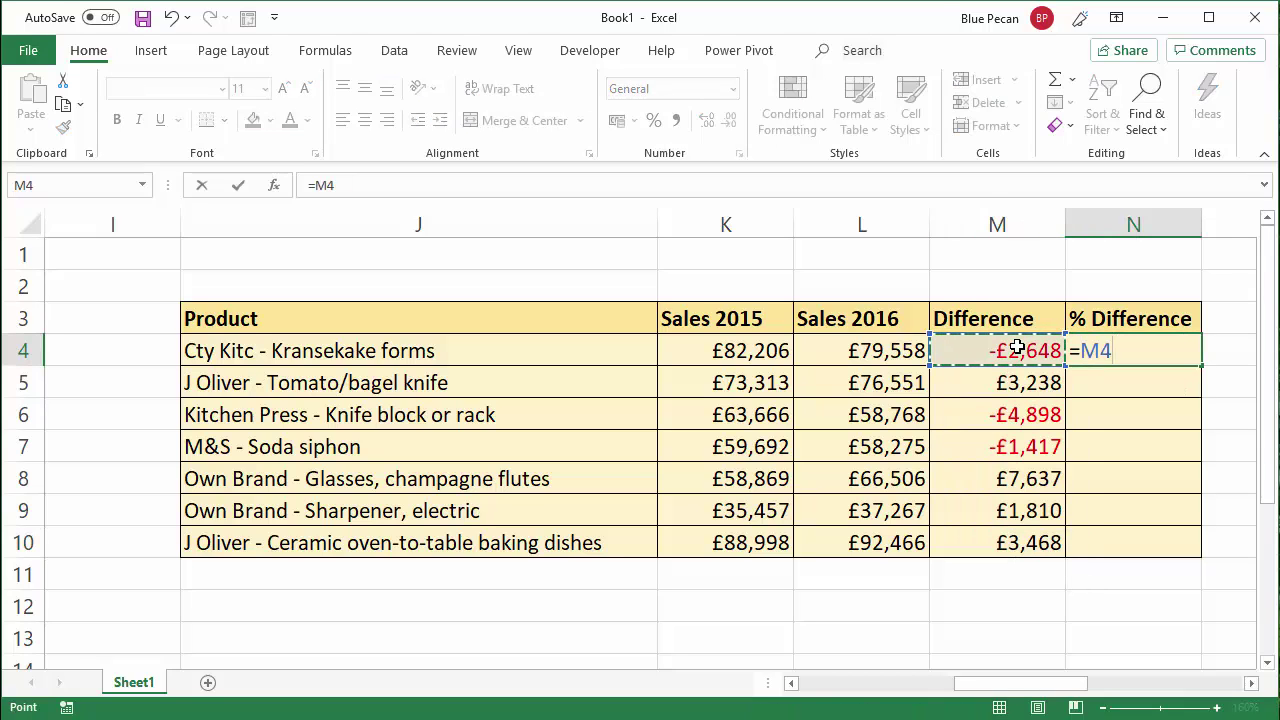
pyautogui.write('/')
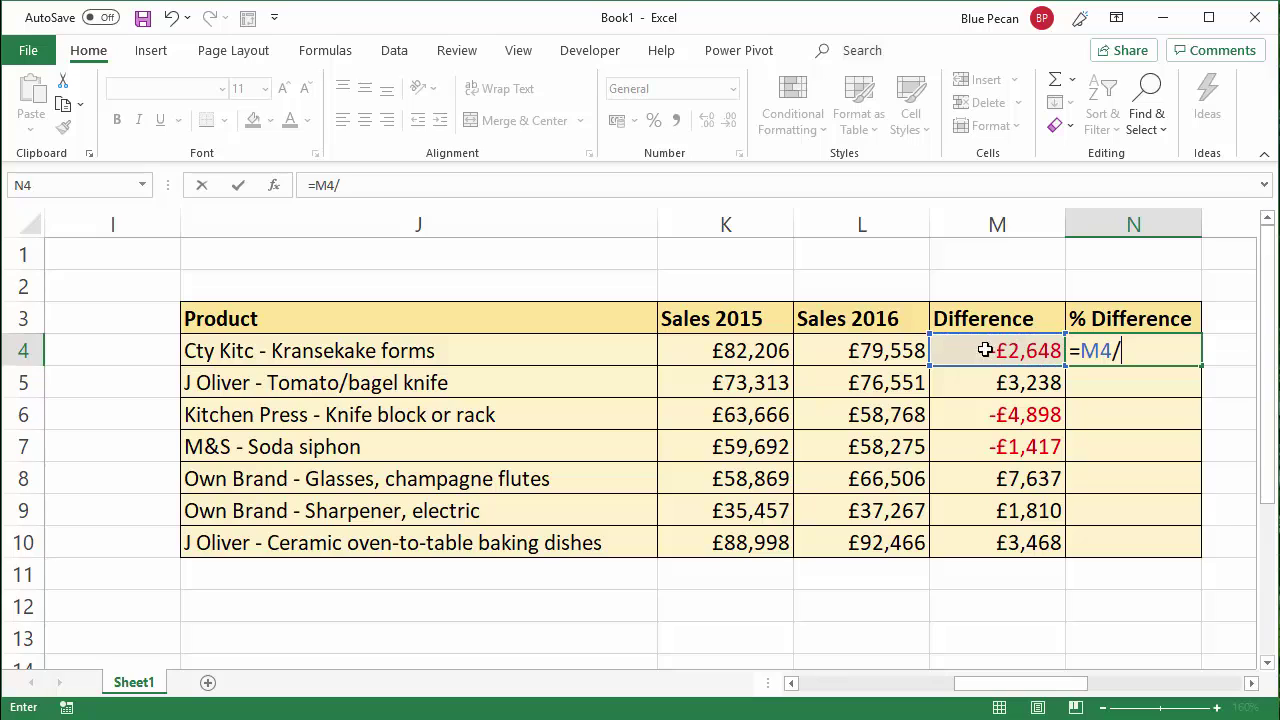
pyautogui.click(756, 350)
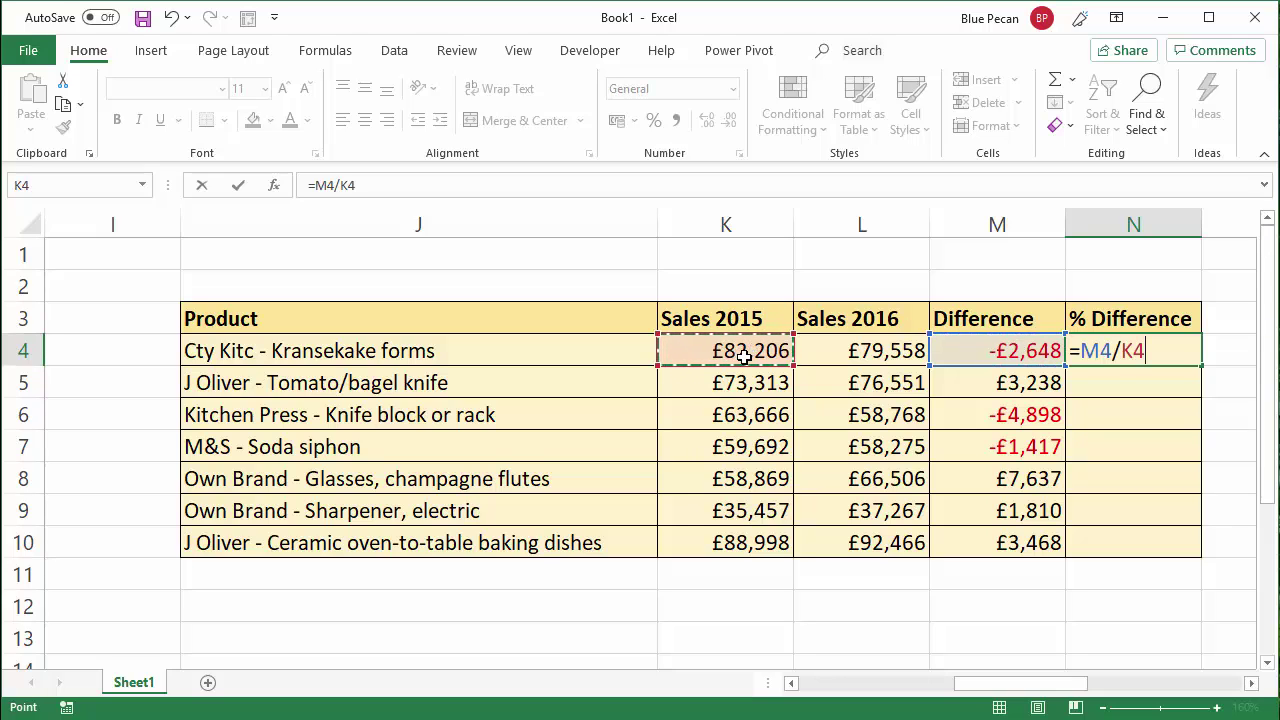
pyautogui.press('Return')
pyautogui.click(1194, 360)
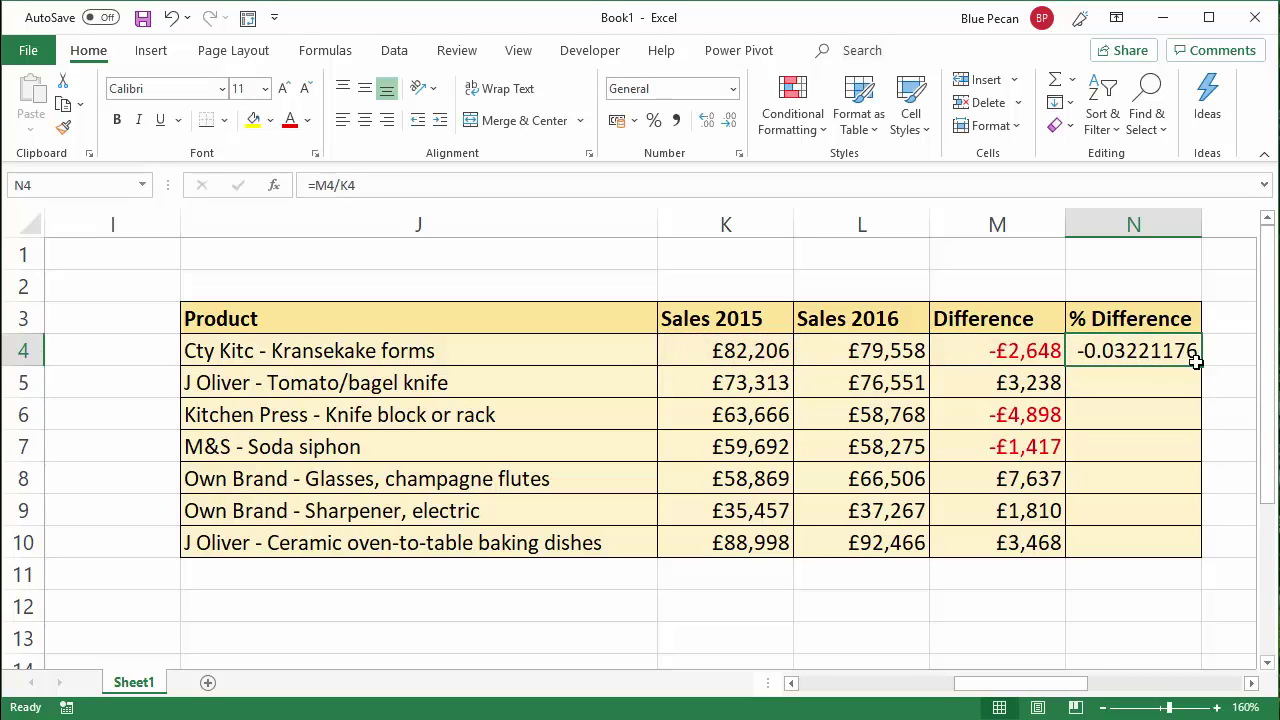
pyautogui.moveTo(1196, 362); pyautogui.dragTo(1200, 556)
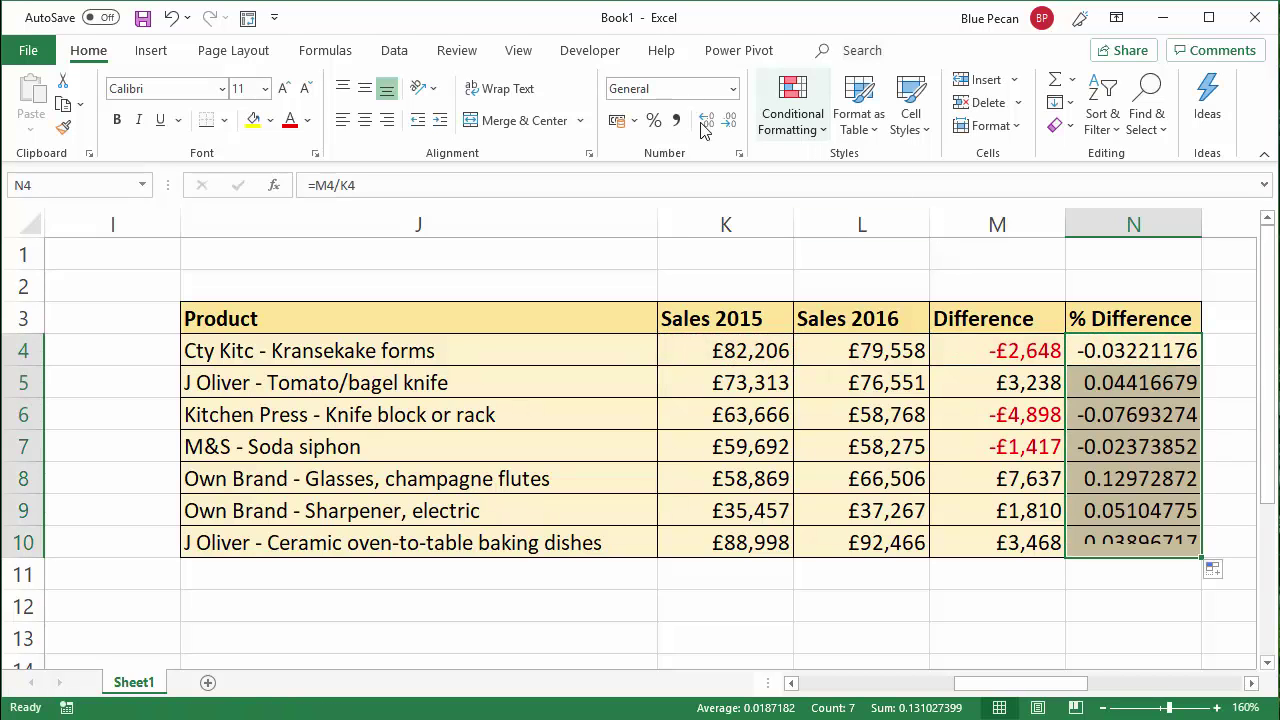
# Step: Format the % Difference values in N4:N10 as percentages
pyautogui.click(654, 120)
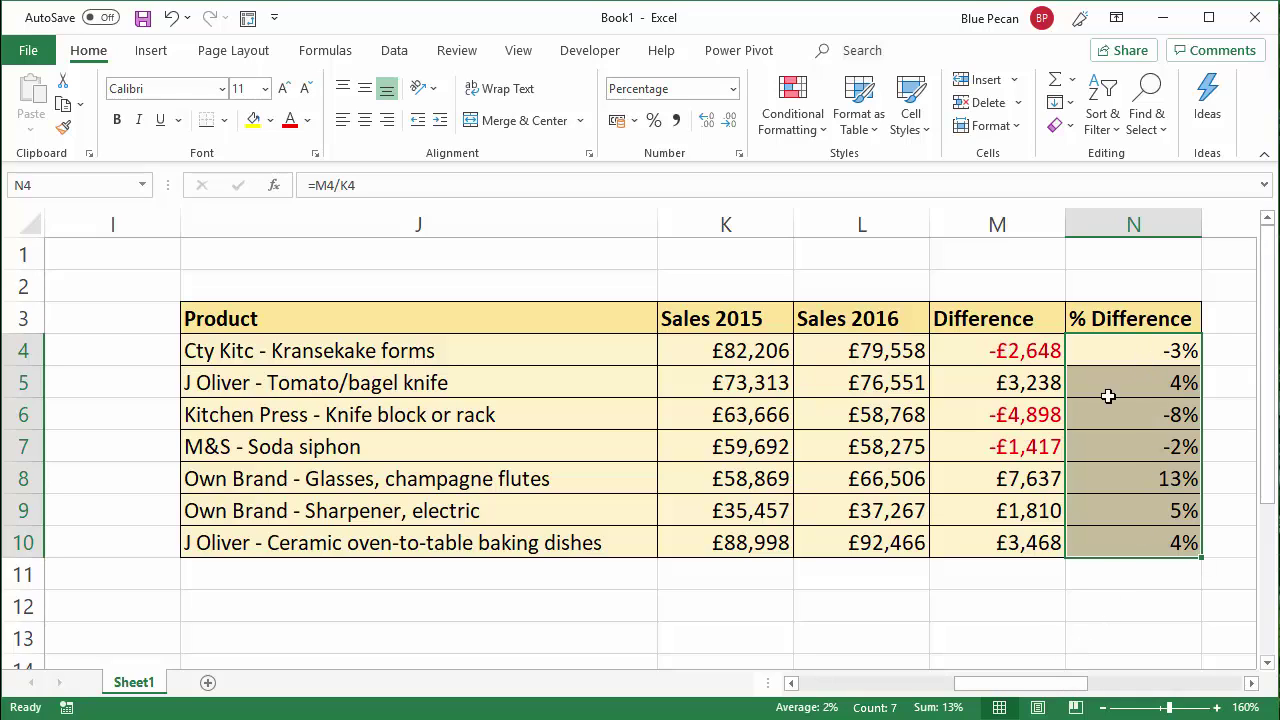
pyautogui.click(1133, 347)
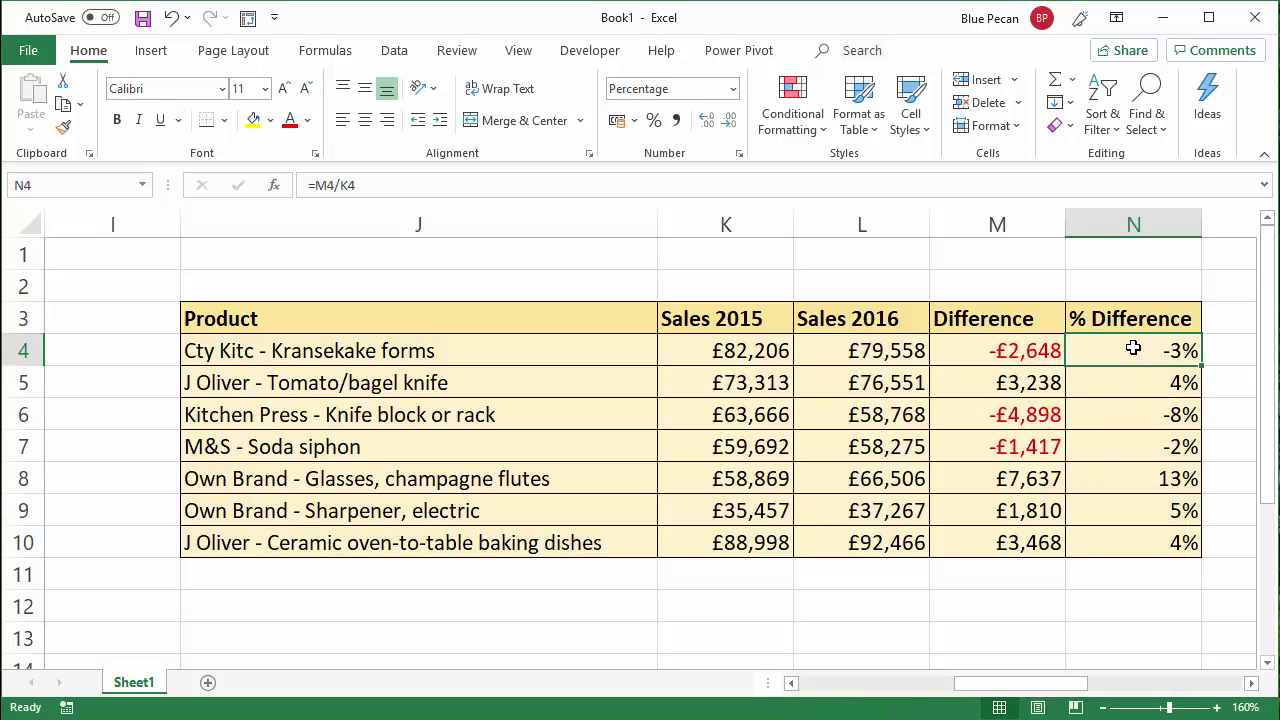
pyautogui.click(1032, 340)
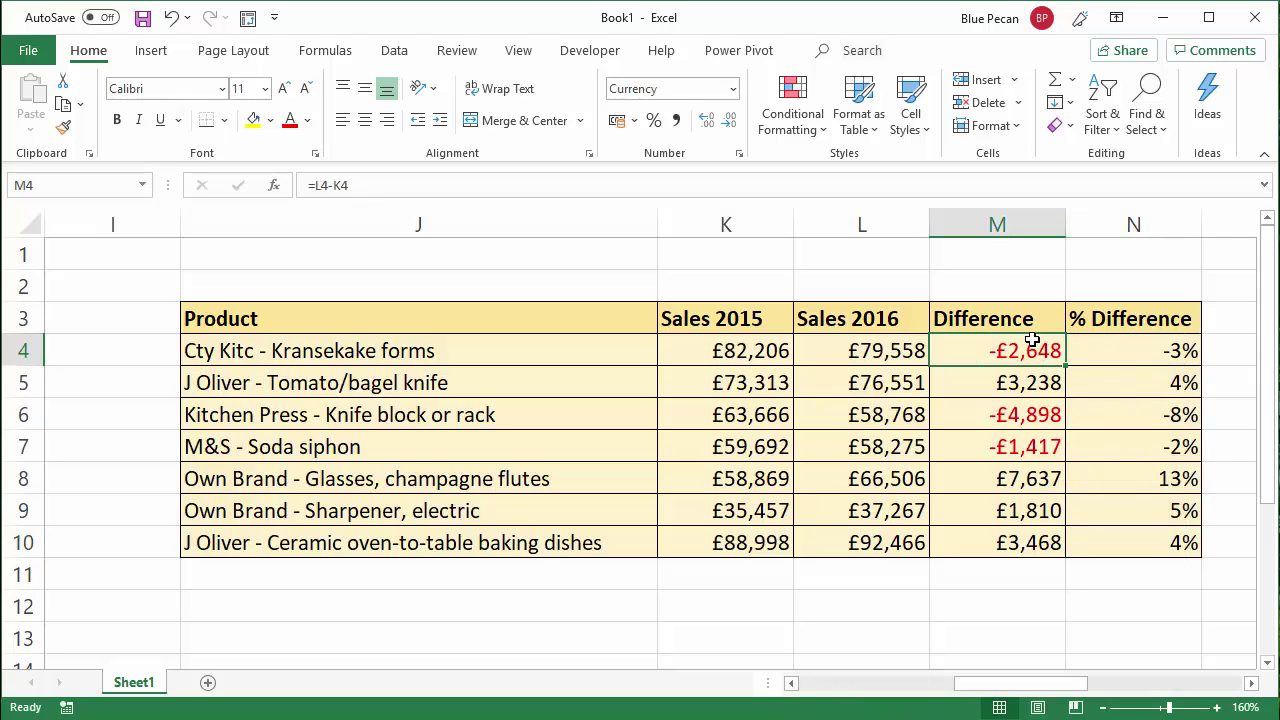
# Step: Replace the percentage difference formula in N4 with the single-step alternative =(L4-K4)/K4
pyautogui.doubleClick(1140, 357)
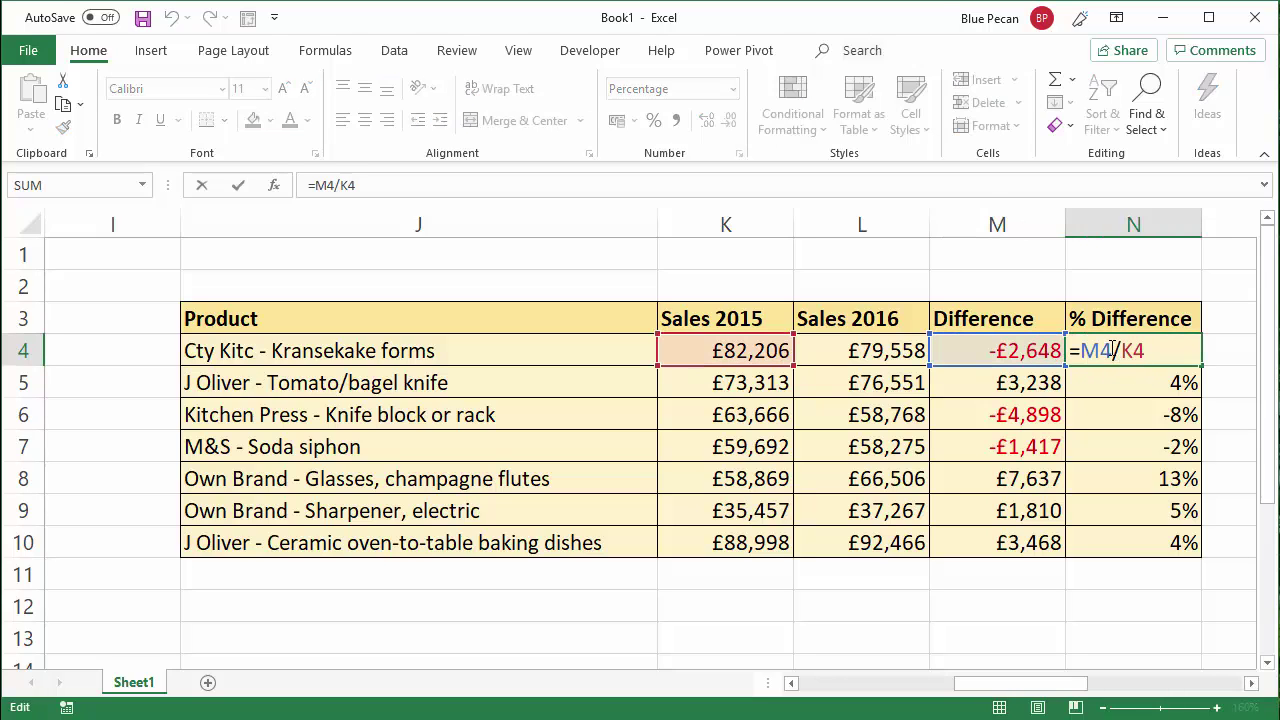
pyautogui.moveTo(1112, 349); pyautogui.dragTo(1082, 349)
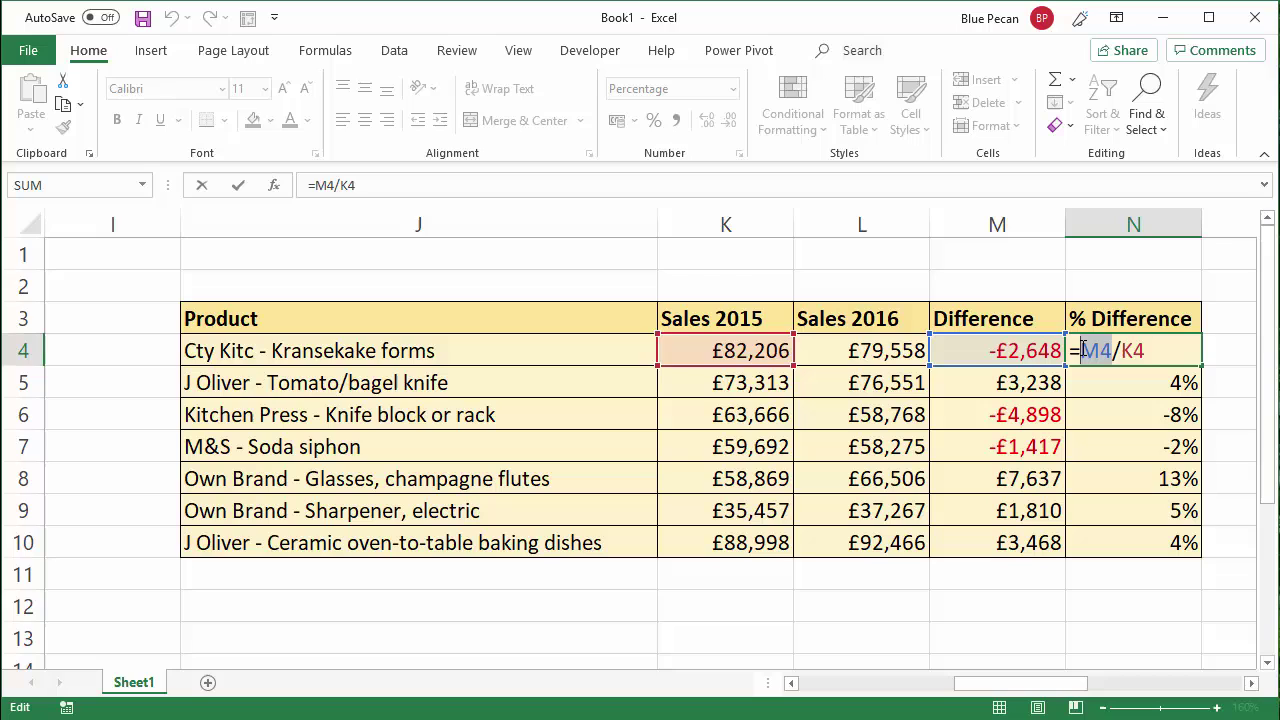
pyautogui.click(882, 350)
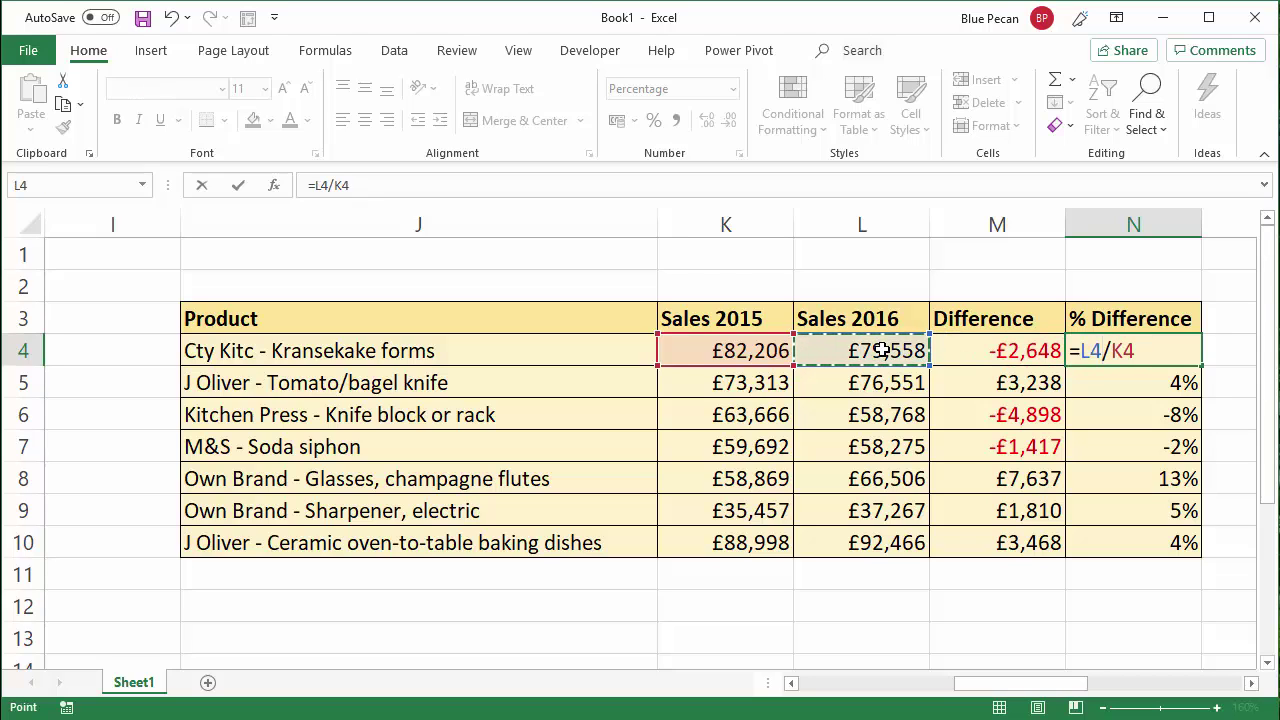
pyautogui.write('-')
pyautogui.click(760, 350)
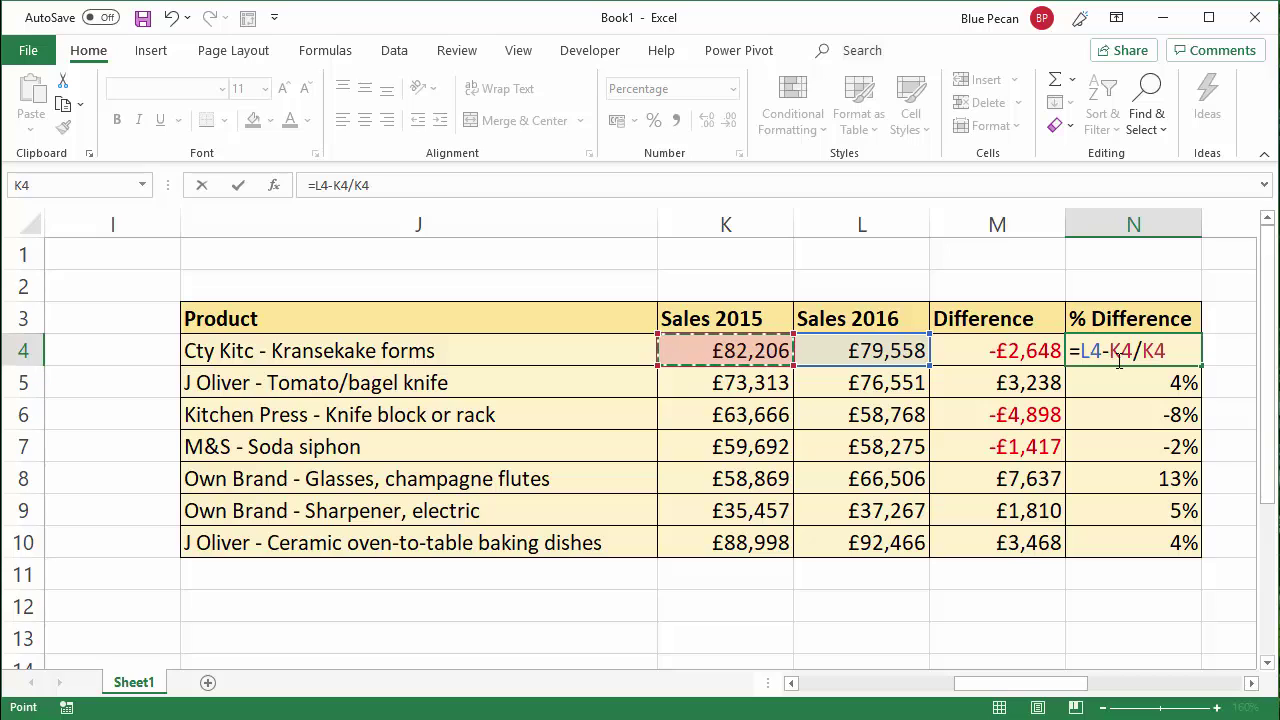
pyautogui.click(1085, 350)
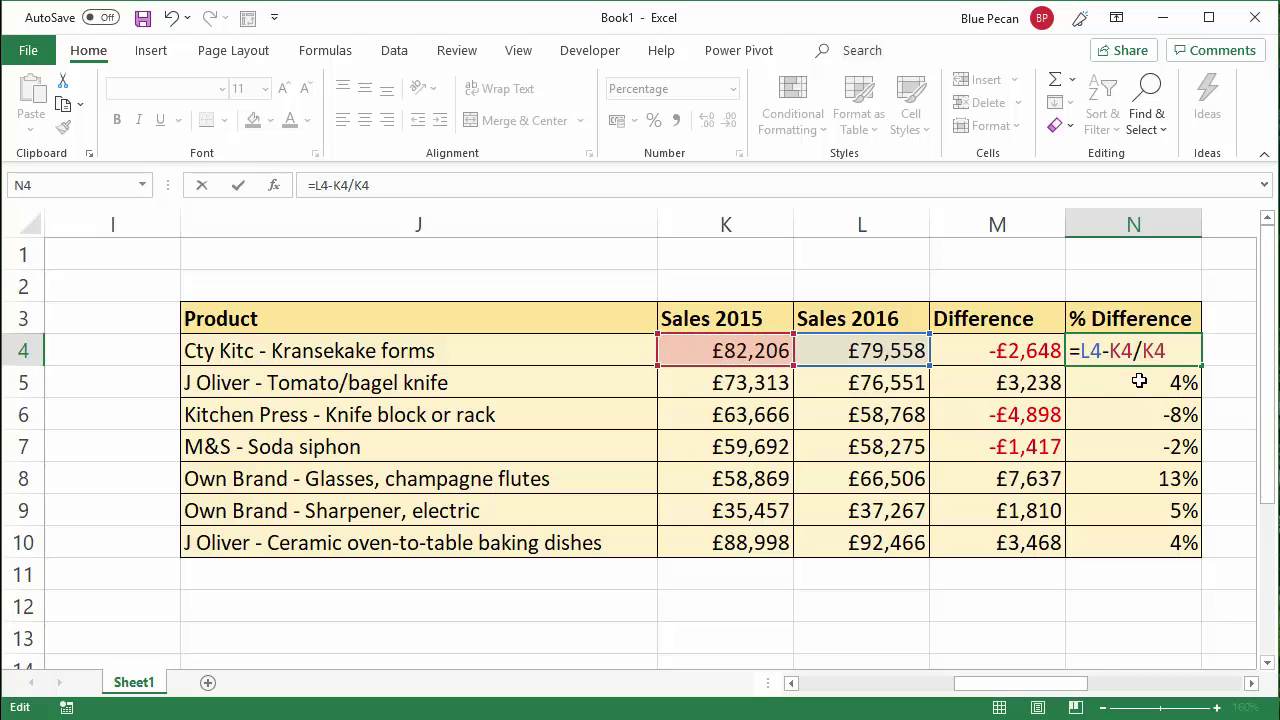
pyautogui.write('(')
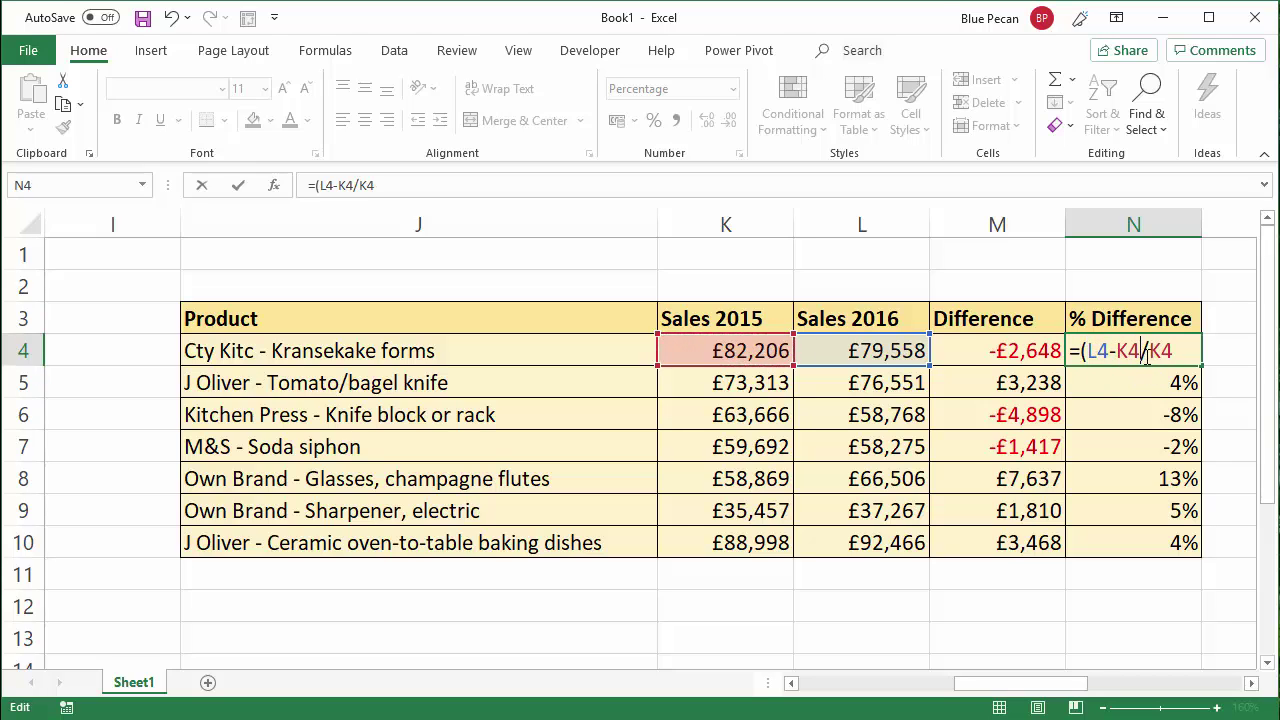
pyautogui.click(1145, 352)
pyautogui.write(')')
pyautogui.press('Return')
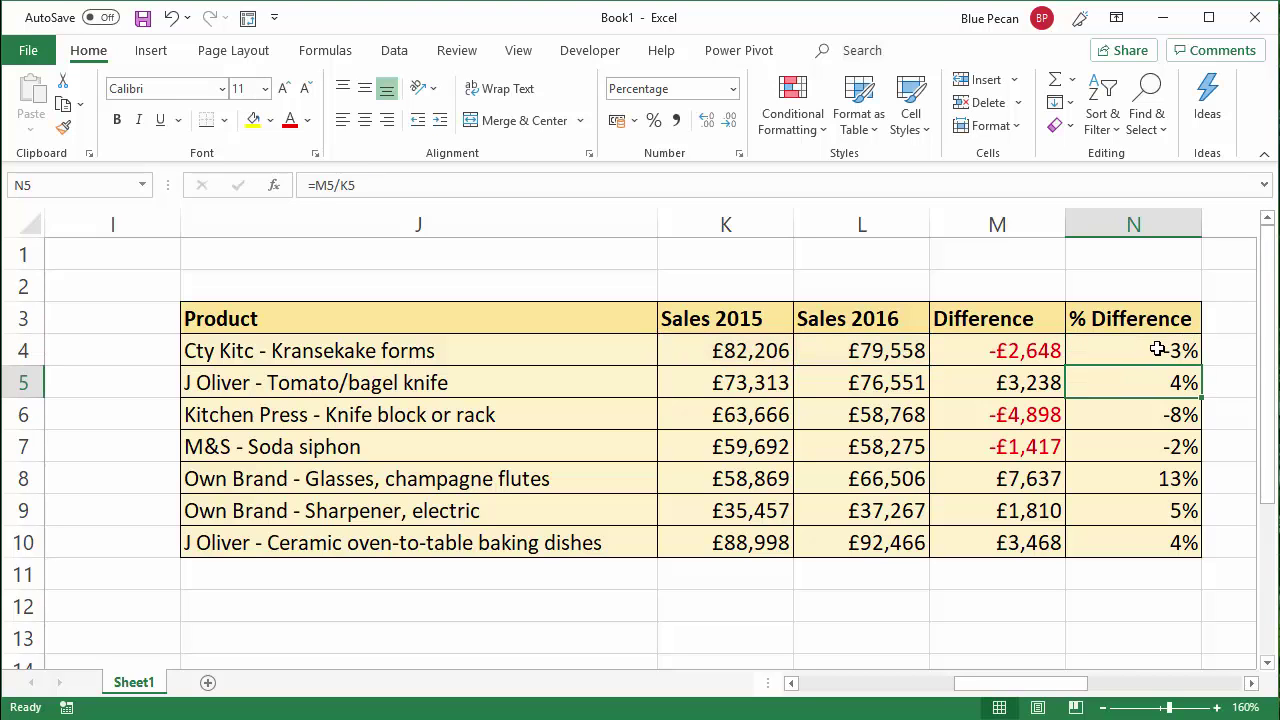
# Step: Fill the revised N4 formula down the % Difference column and review its cell references
pyautogui.doubleClick(1155, 350)
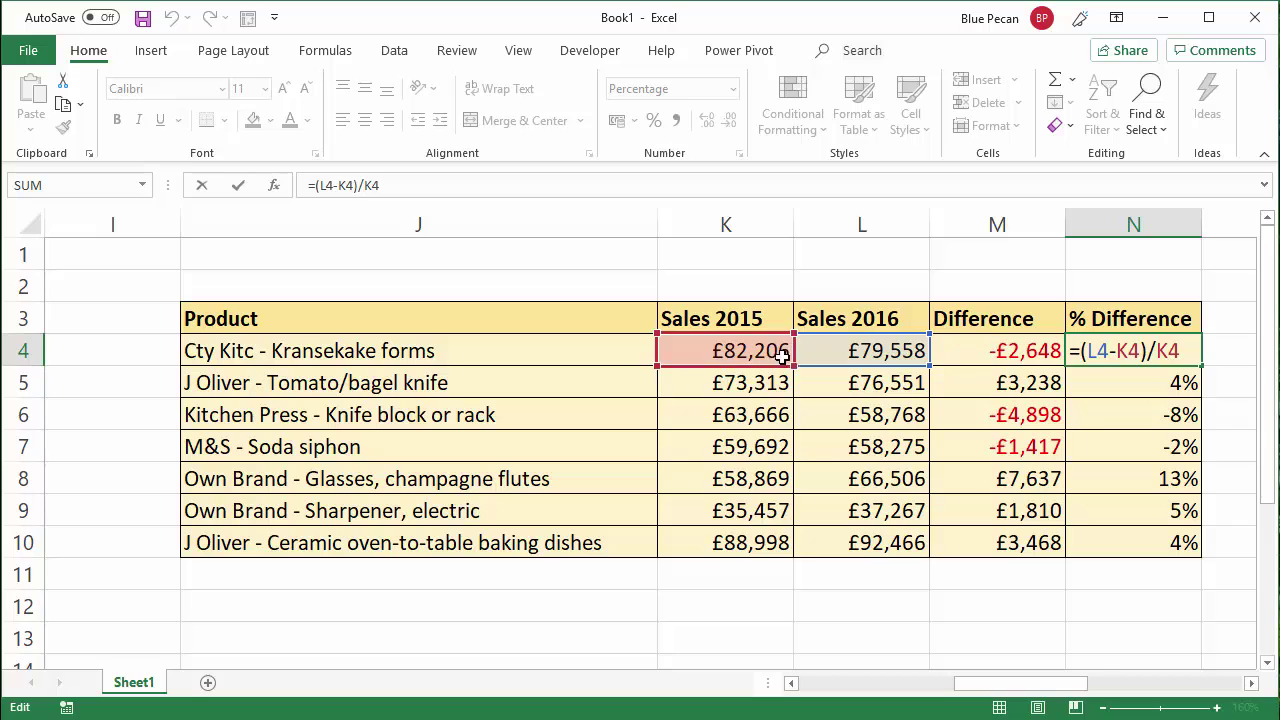
pyautogui.press('Return')
pyautogui.click(1145, 361)
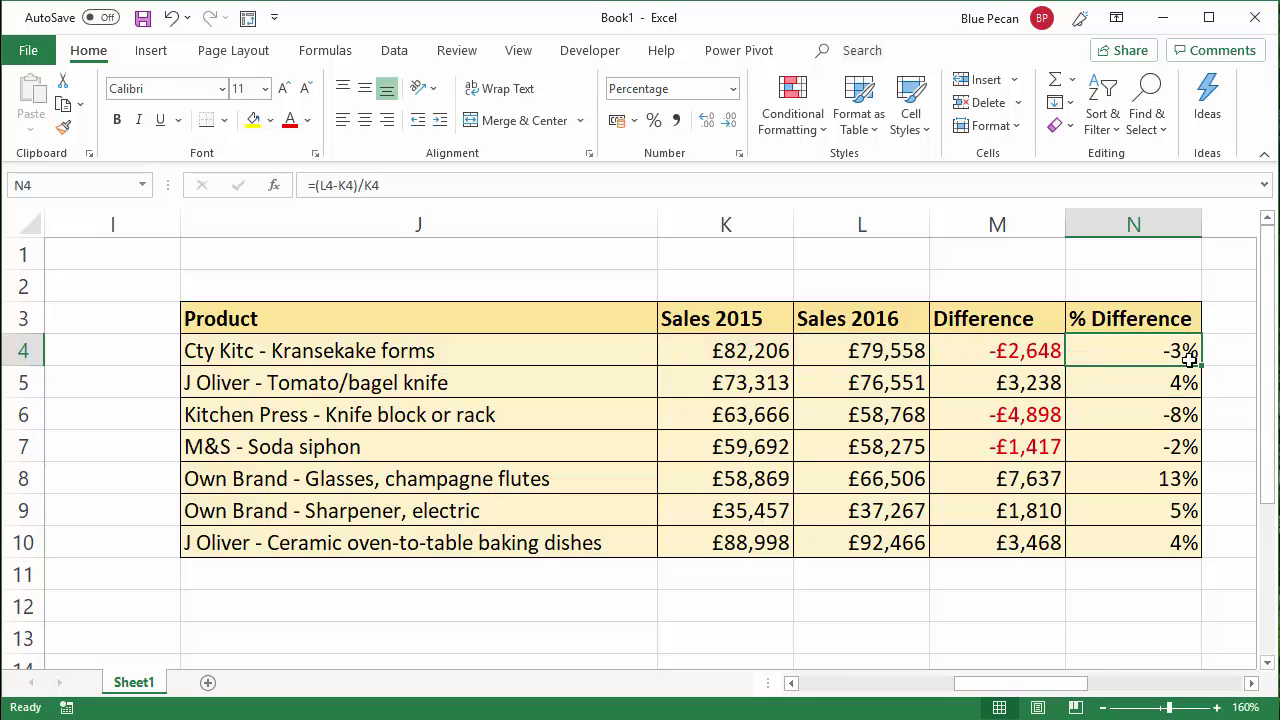
pyautogui.moveTo(1202, 366); pyautogui.dragTo(1134, 346)
pyautogui.doubleClick(1134, 346)
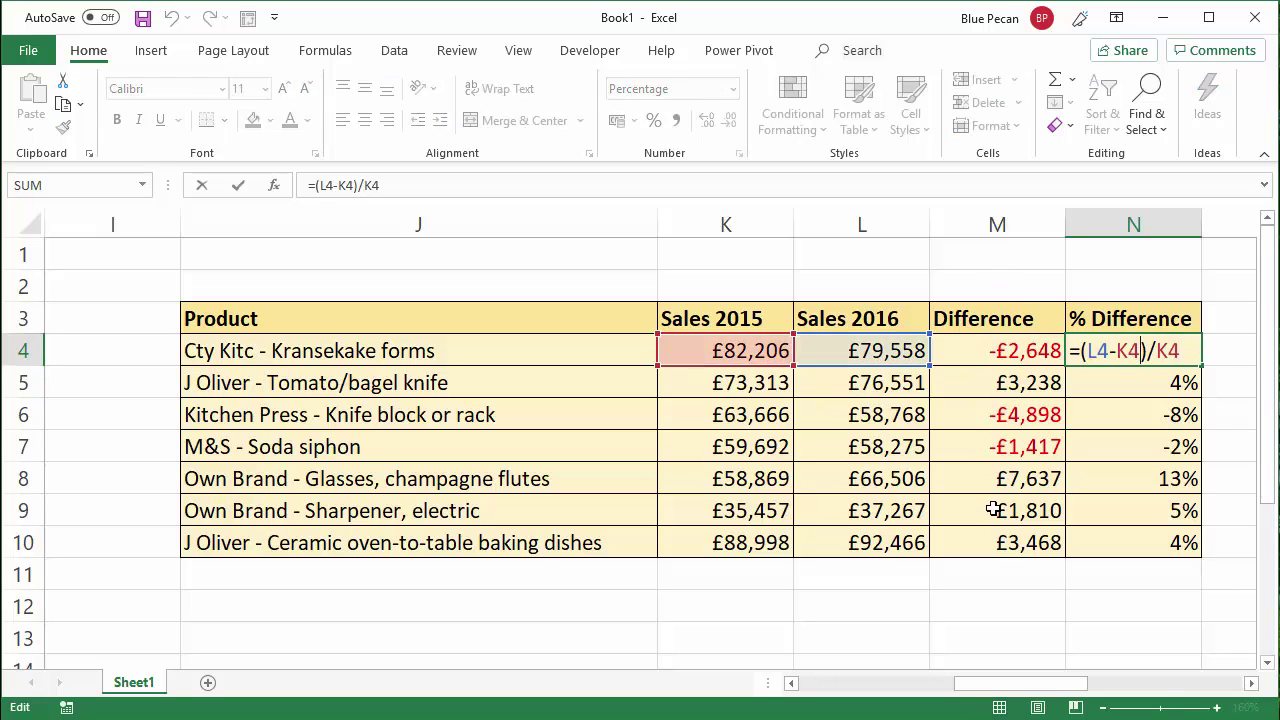
pyautogui.press('Return')
# Step: Enter the label VAT in R1 and the rate 20% in S1, above the VAT price table
pyautogui.moveTo(1014, 684); pyautogui.dragTo(1130, 686)
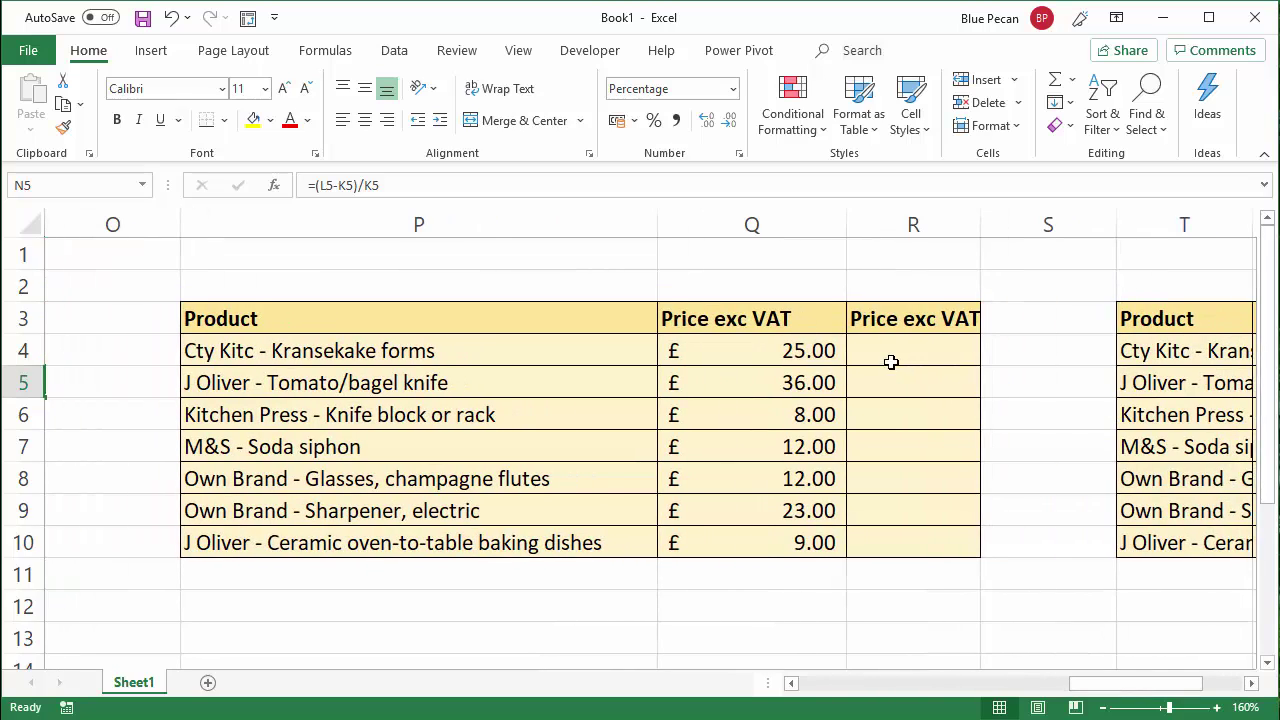
pyautogui.click(963, 254)
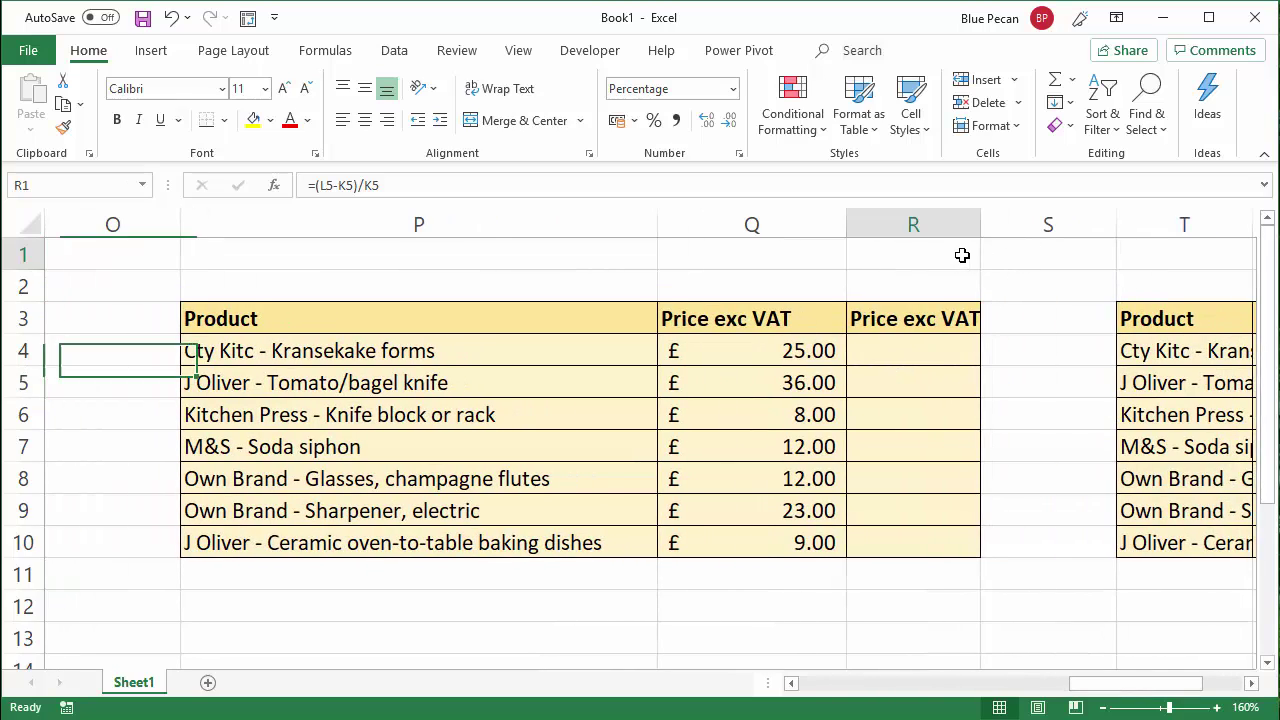
pyautogui.write('VAT')
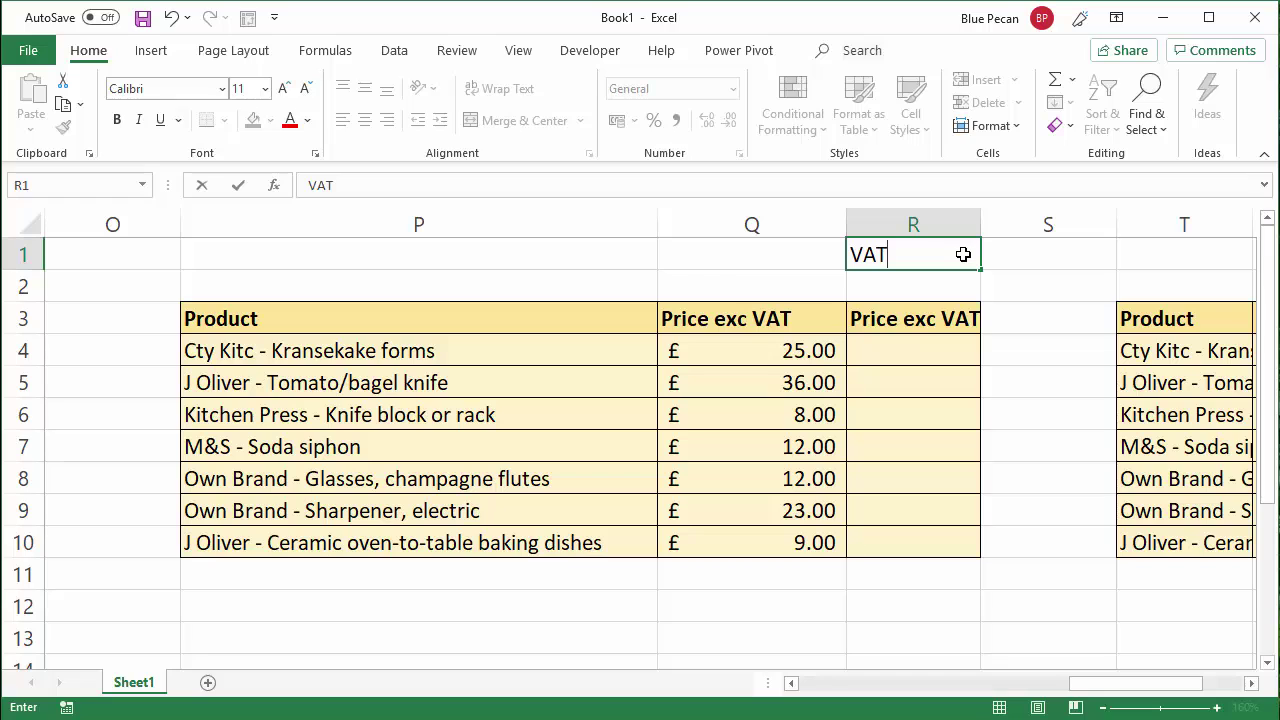
pyautogui.click(1022, 258)
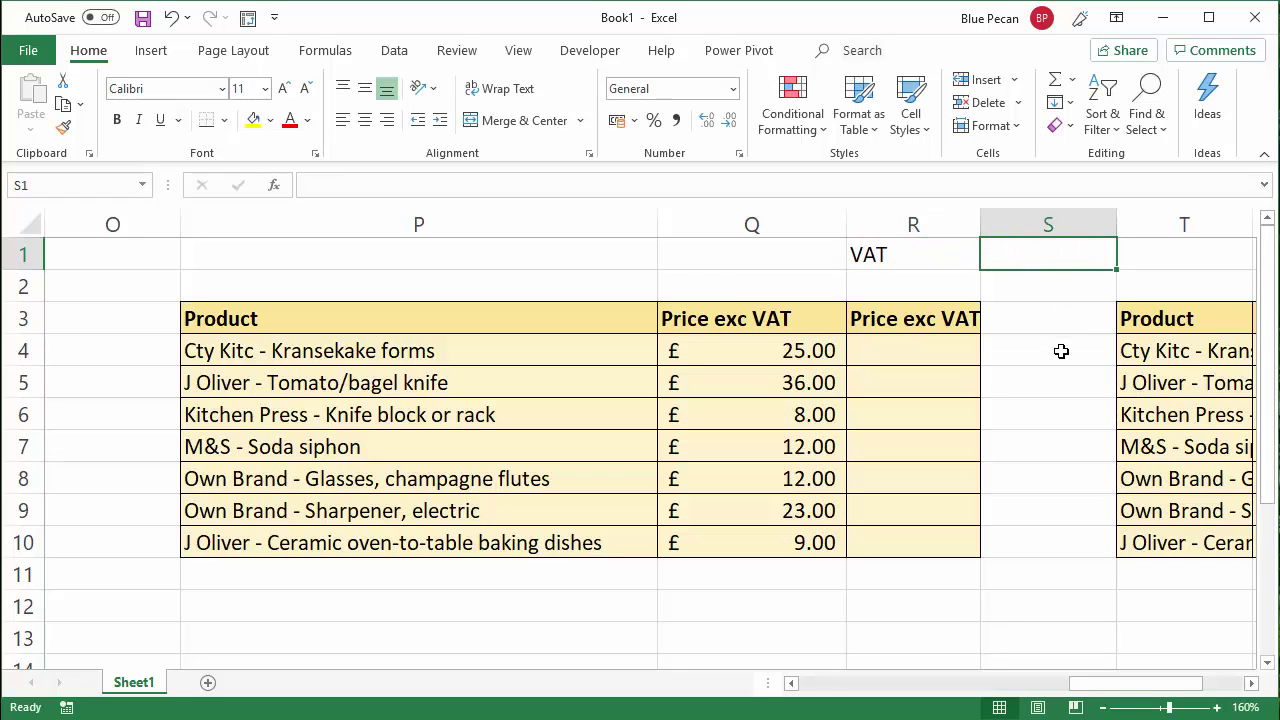
pyautogui.write('20%')
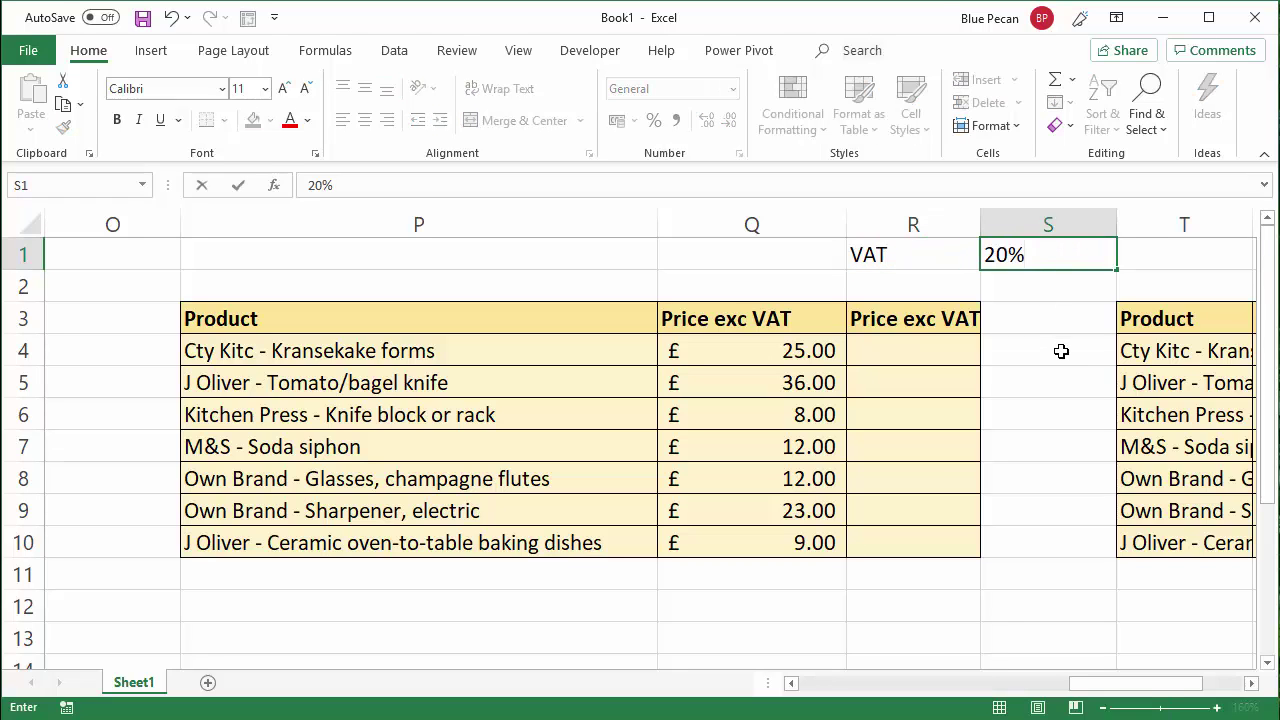
pyautogui.click(1055, 348)
# Step: Calculate the price including VAT with =Q4*(1+$S$1) in R4 and fill it down to R10
pyautogui.click(933, 356)
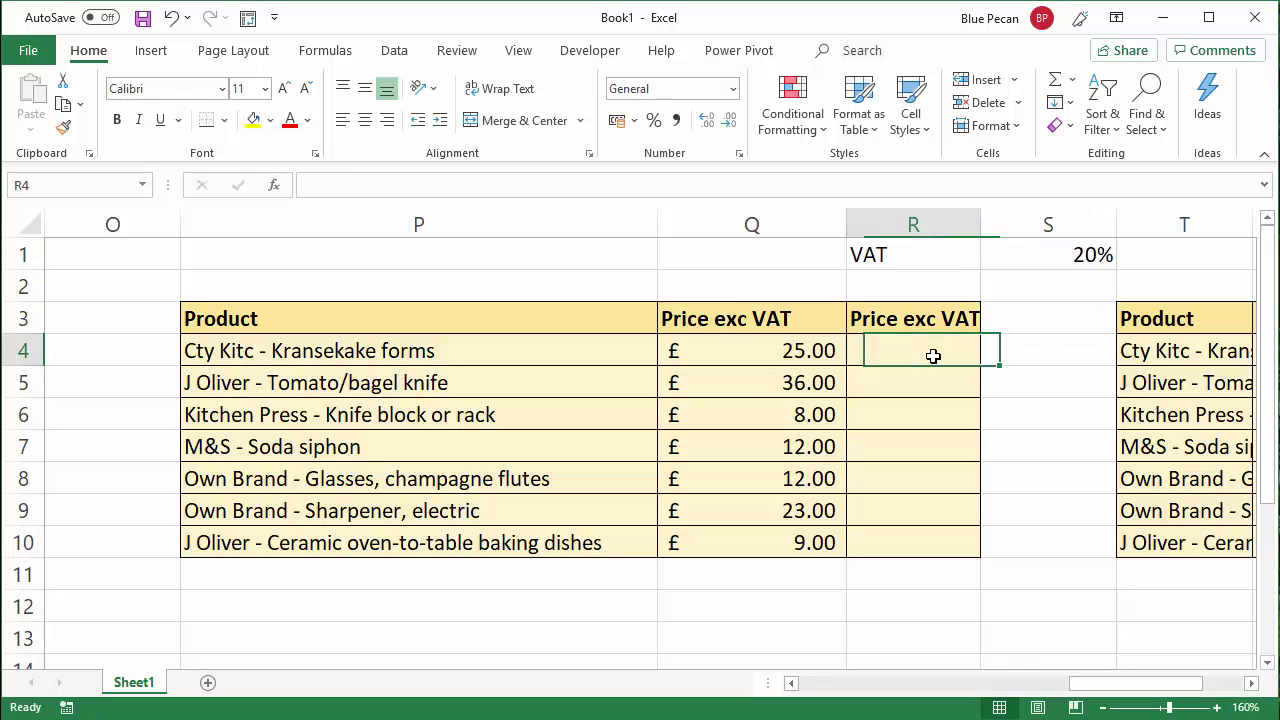
pyautogui.write('=')
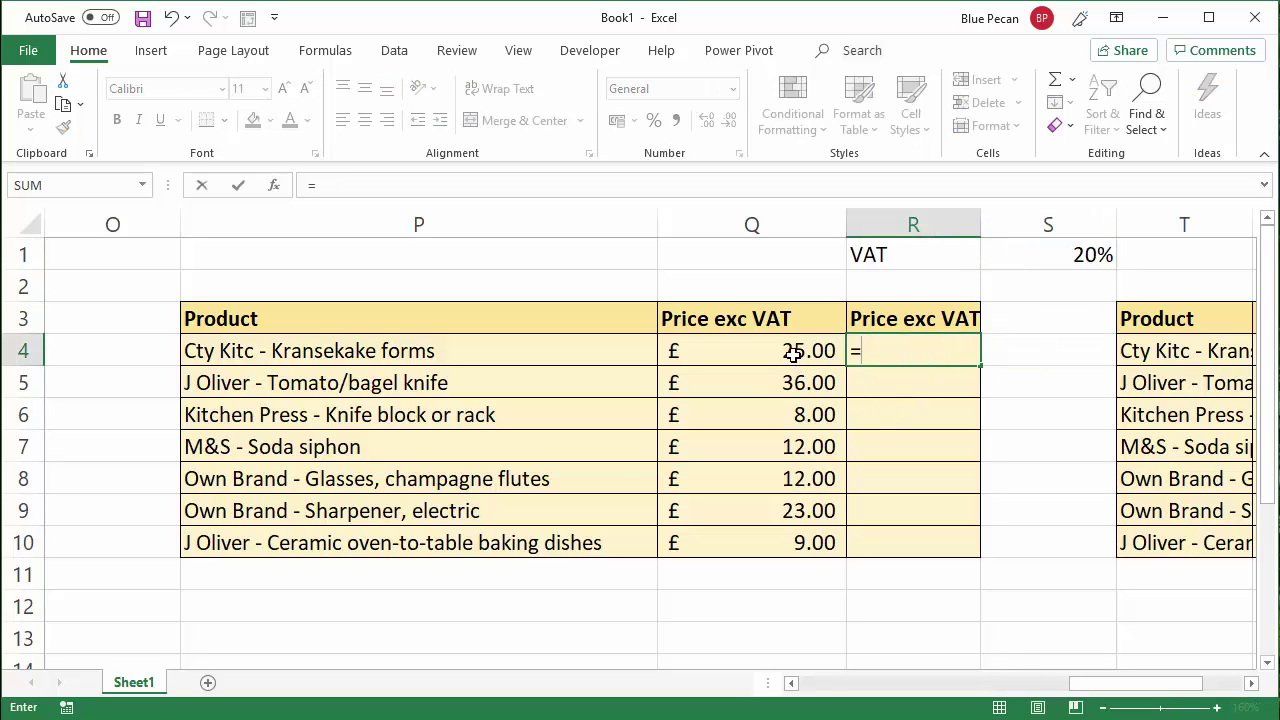
pyautogui.click(801, 355)
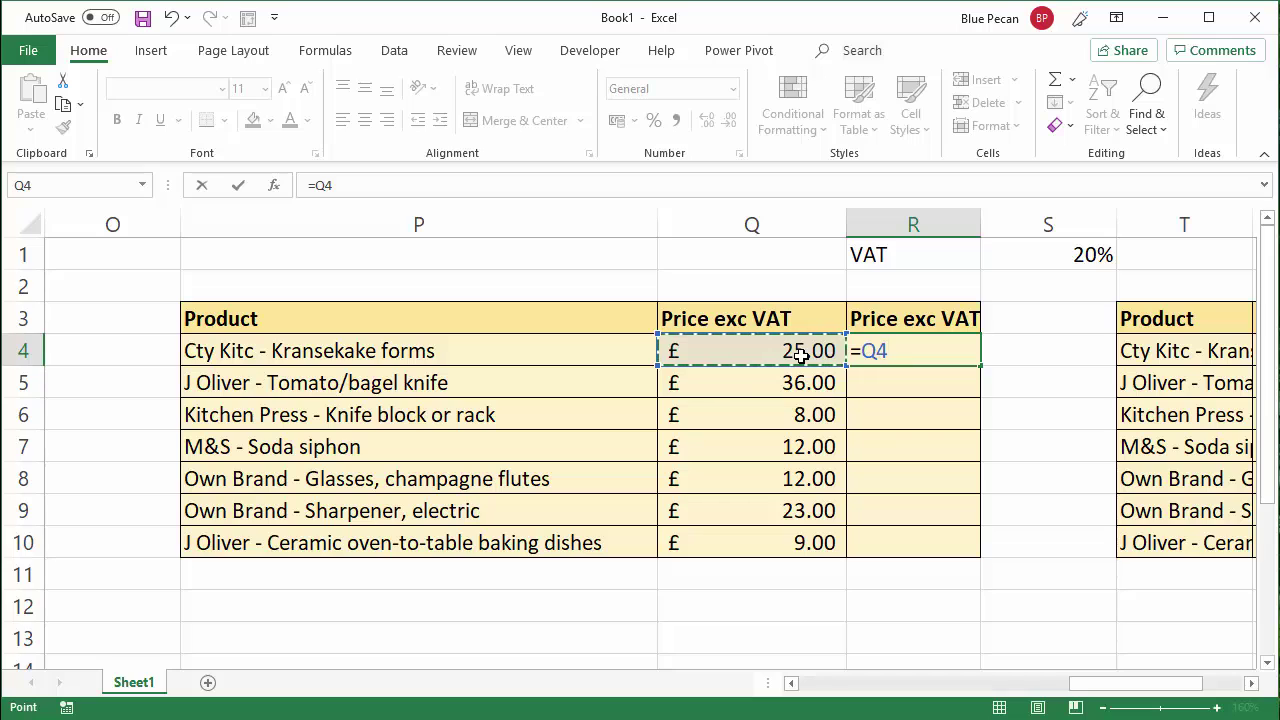
pyautogui.write('*(1+')
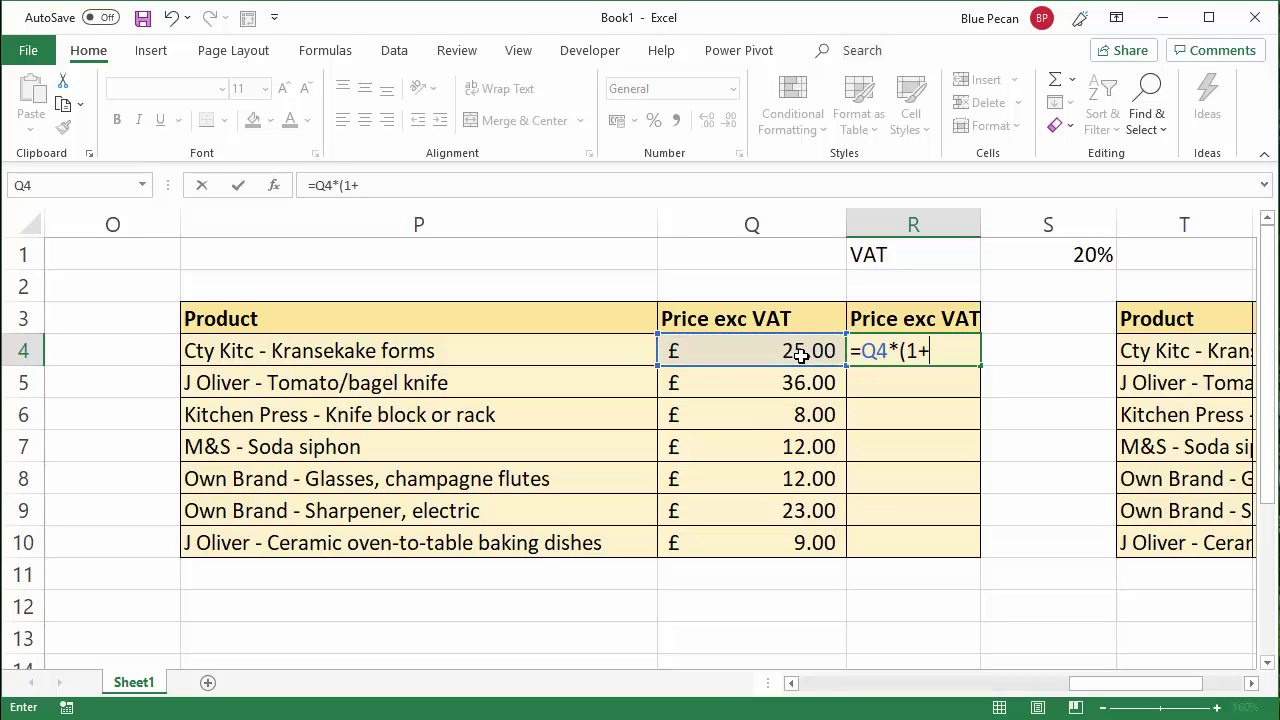
pyautogui.click(1038, 255)
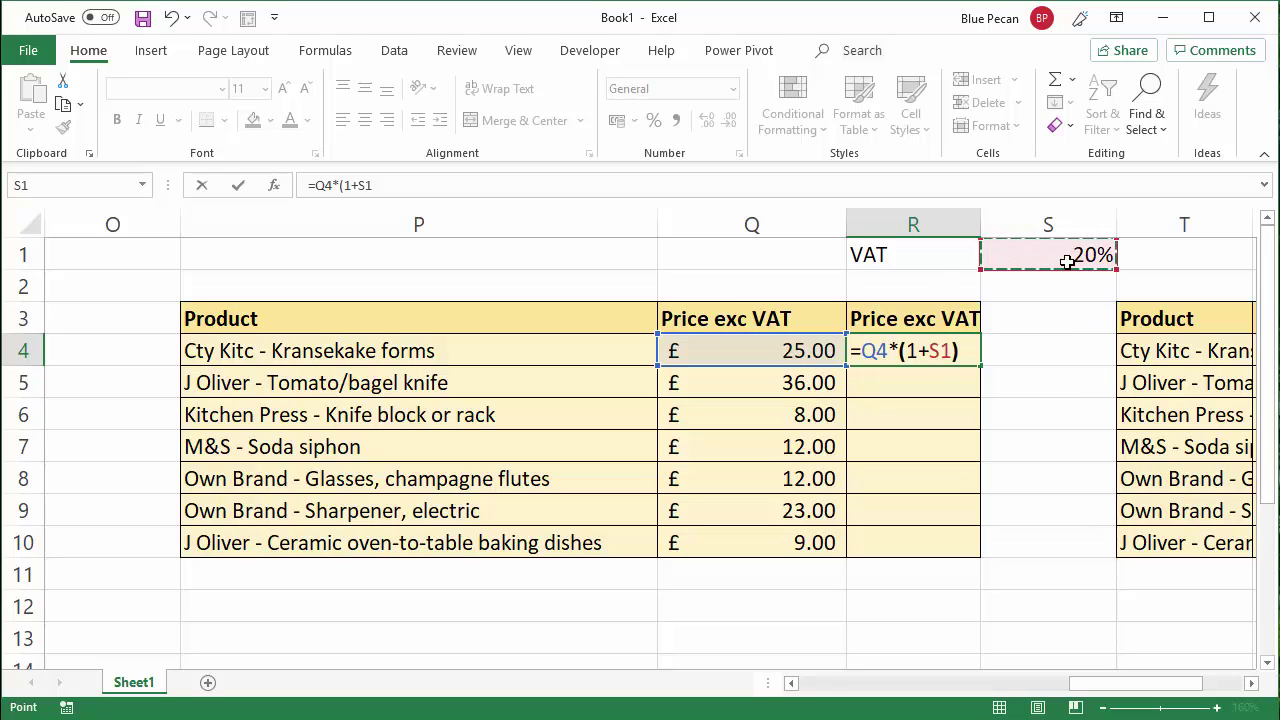
pyautogui.write(')')
pyautogui.click(942, 350)
pyautogui.press('F4')
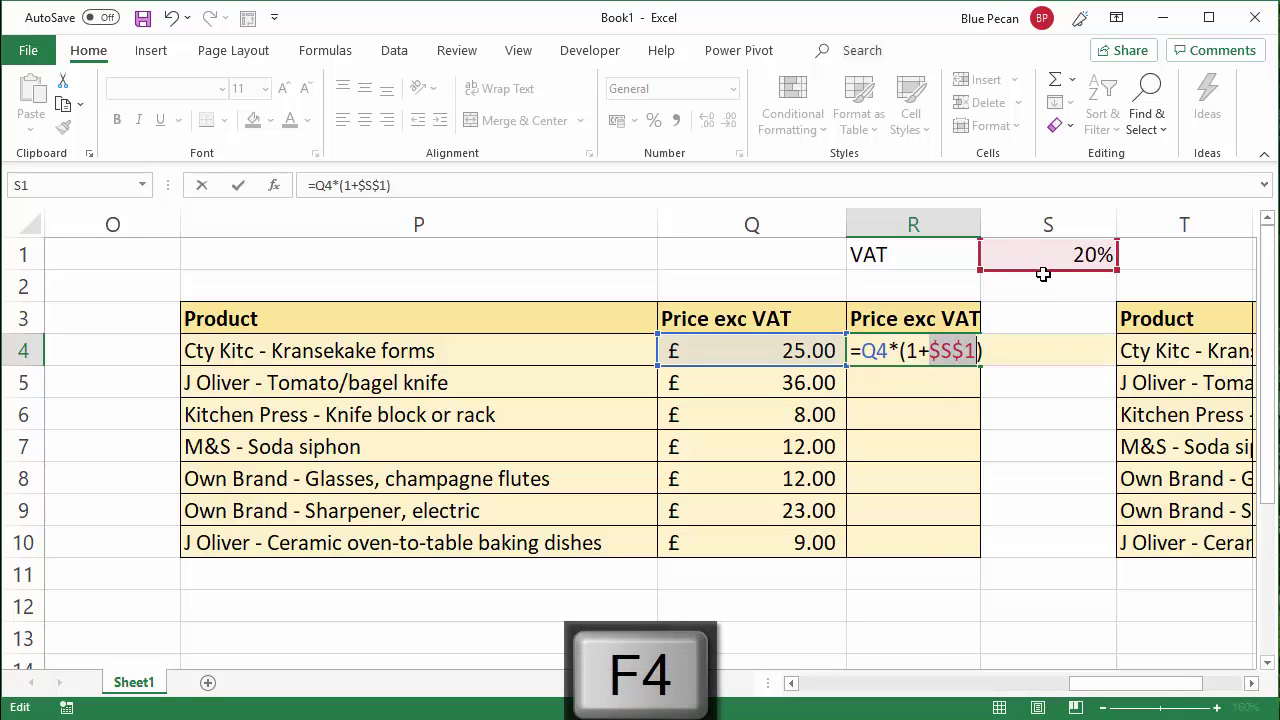
pyautogui.hotkey('ctrl', 'Return')
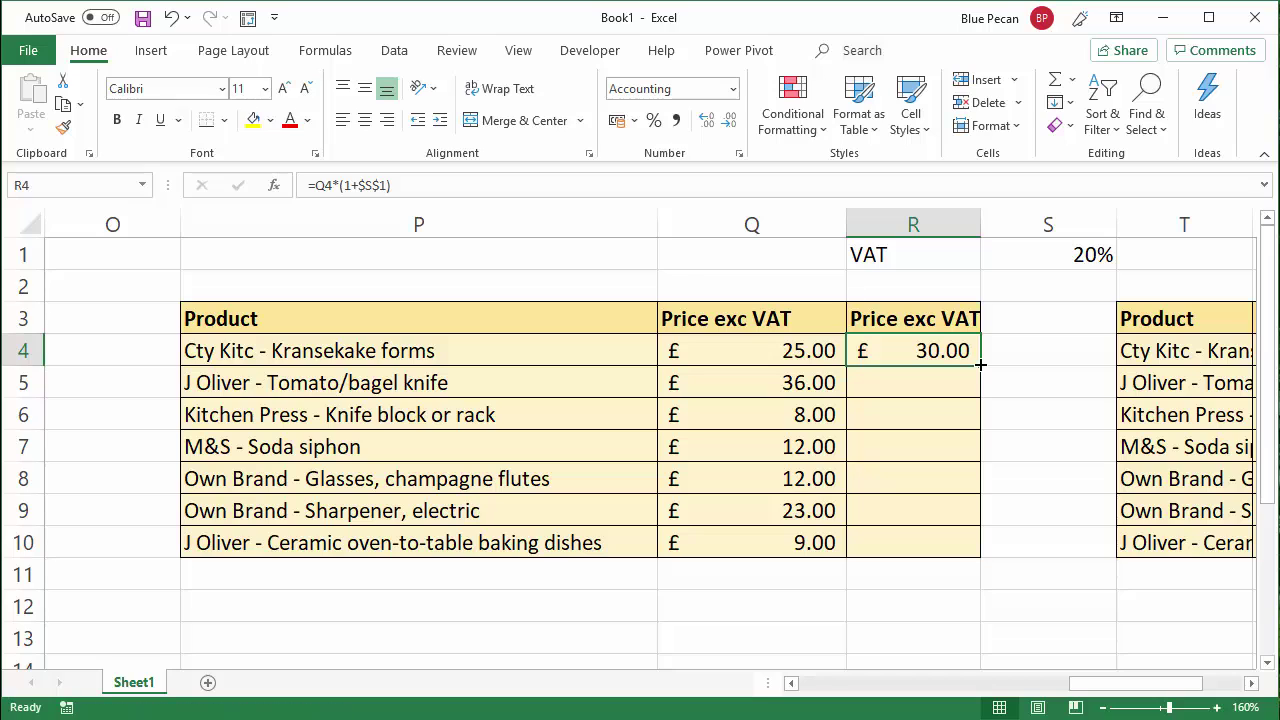
pyautogui.moveTo(981, 365); pyautogui.dragTo(966, 543)
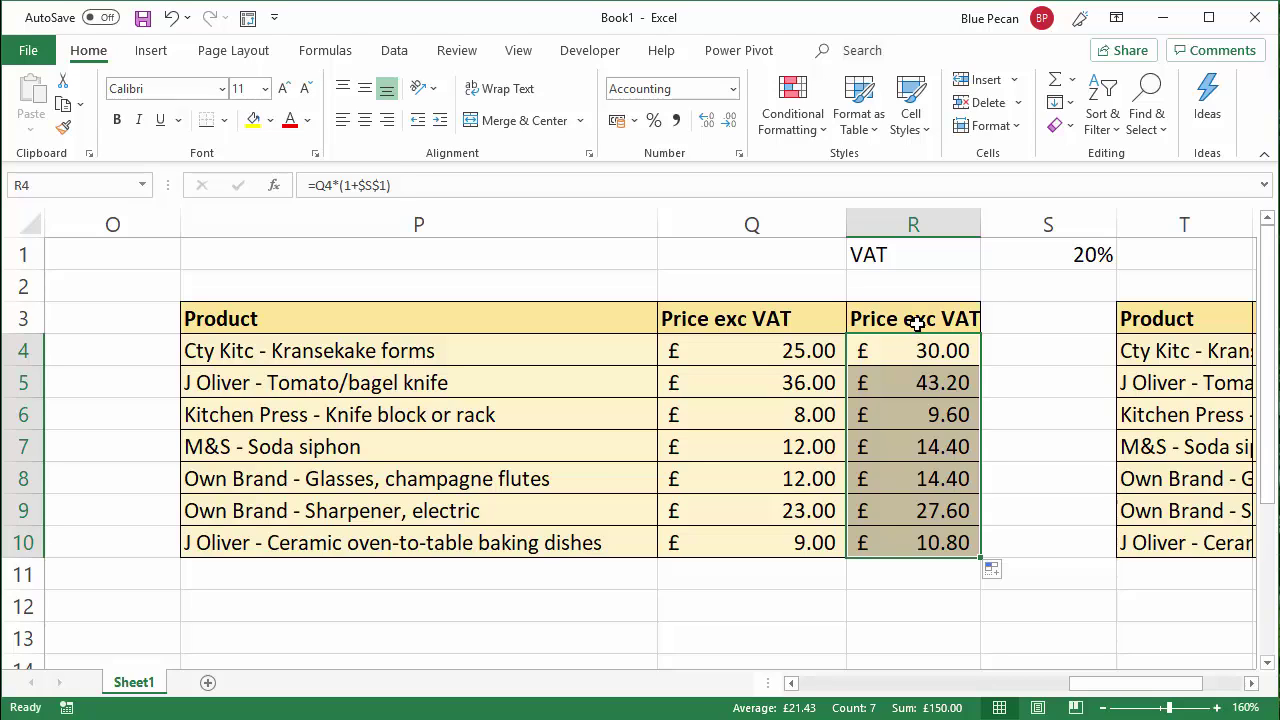
# Step: Correct the header in R3 to read Price inc VAT
pyautogui.click(912, 318)
pyautogui.doubleClick(932, 318)
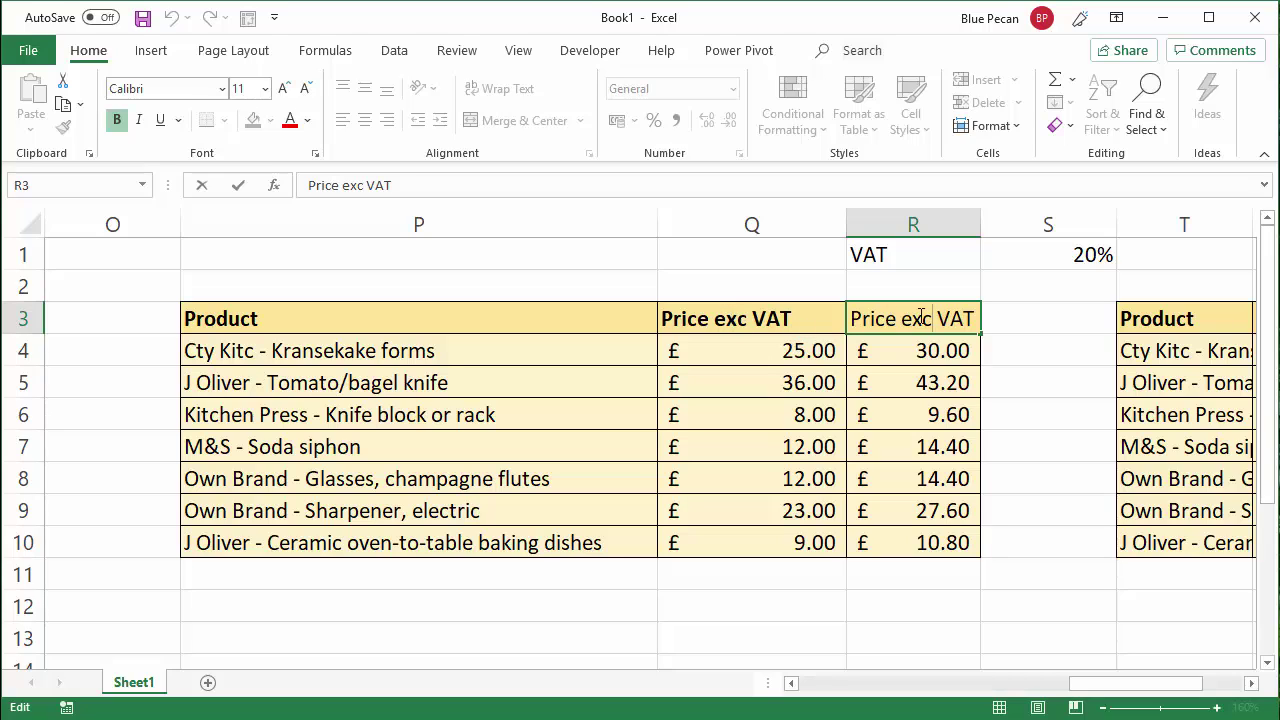
pyautogui.moveTo(934, 318); pyautogui.dragTo(900, 318)
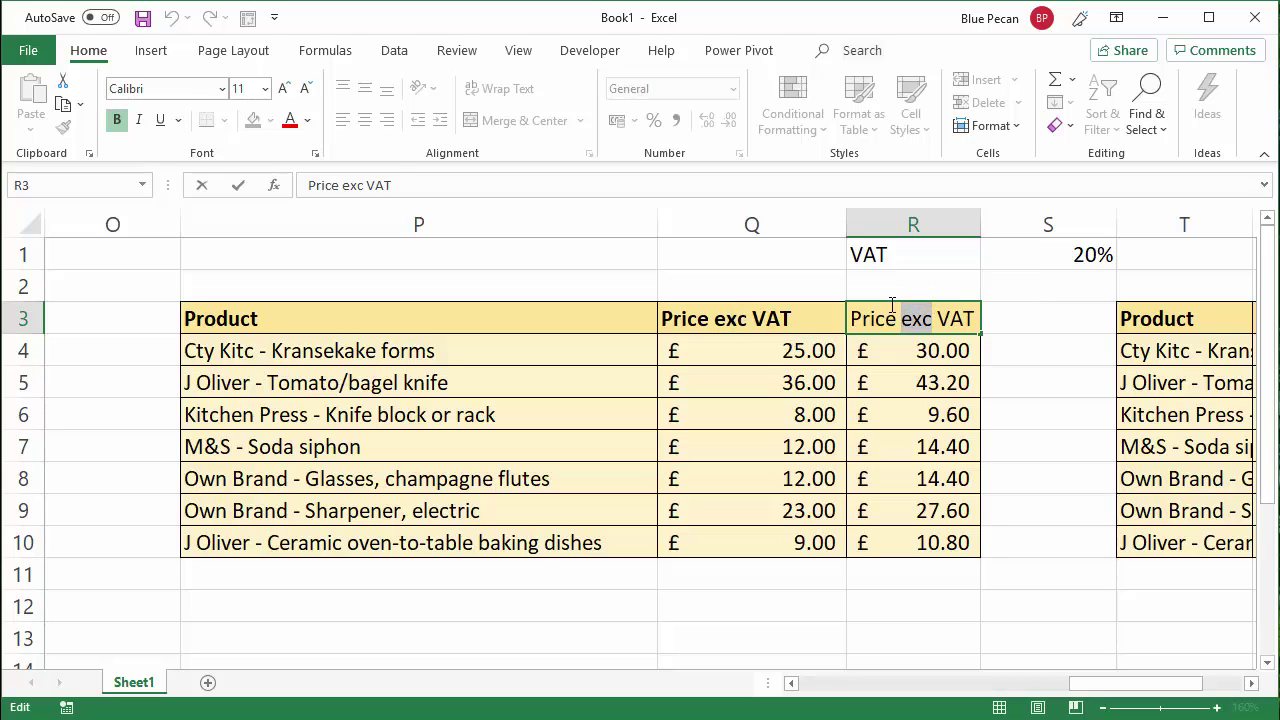
pyautogui.write('inv')
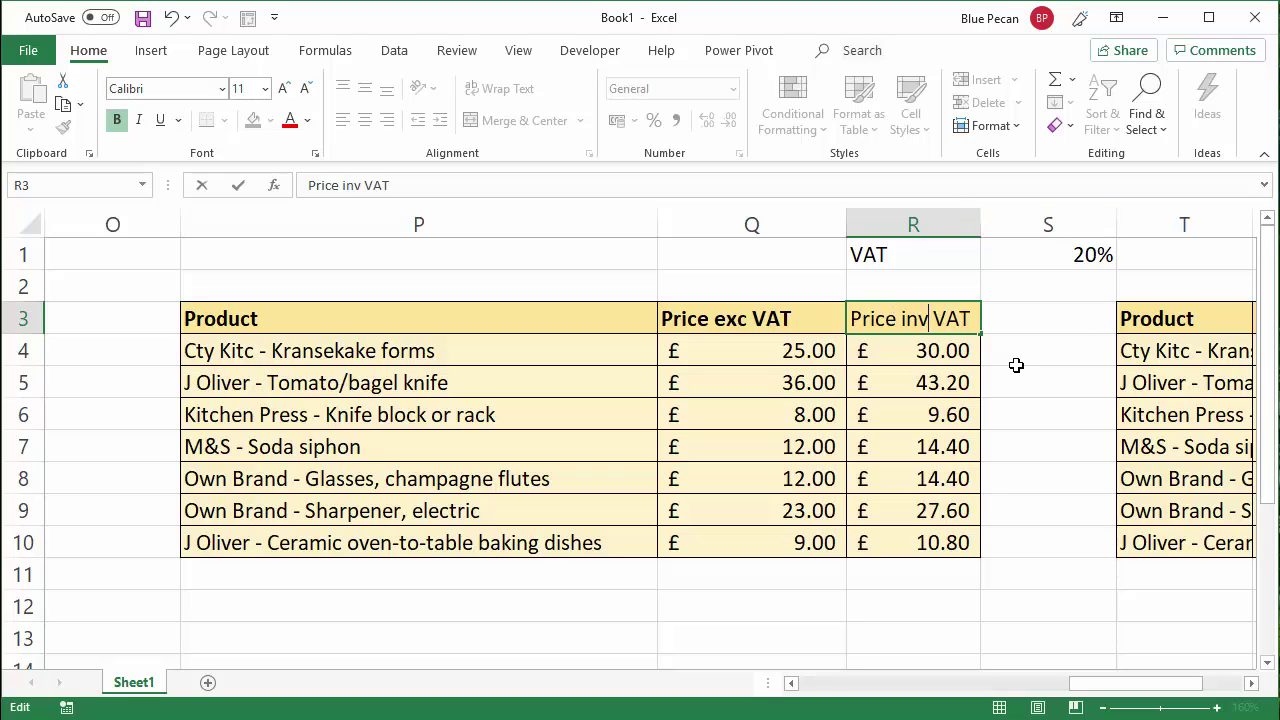
pyautogui.press('BackSpace')
pyautogui.write('c')
pyautogui.click(968, 402)
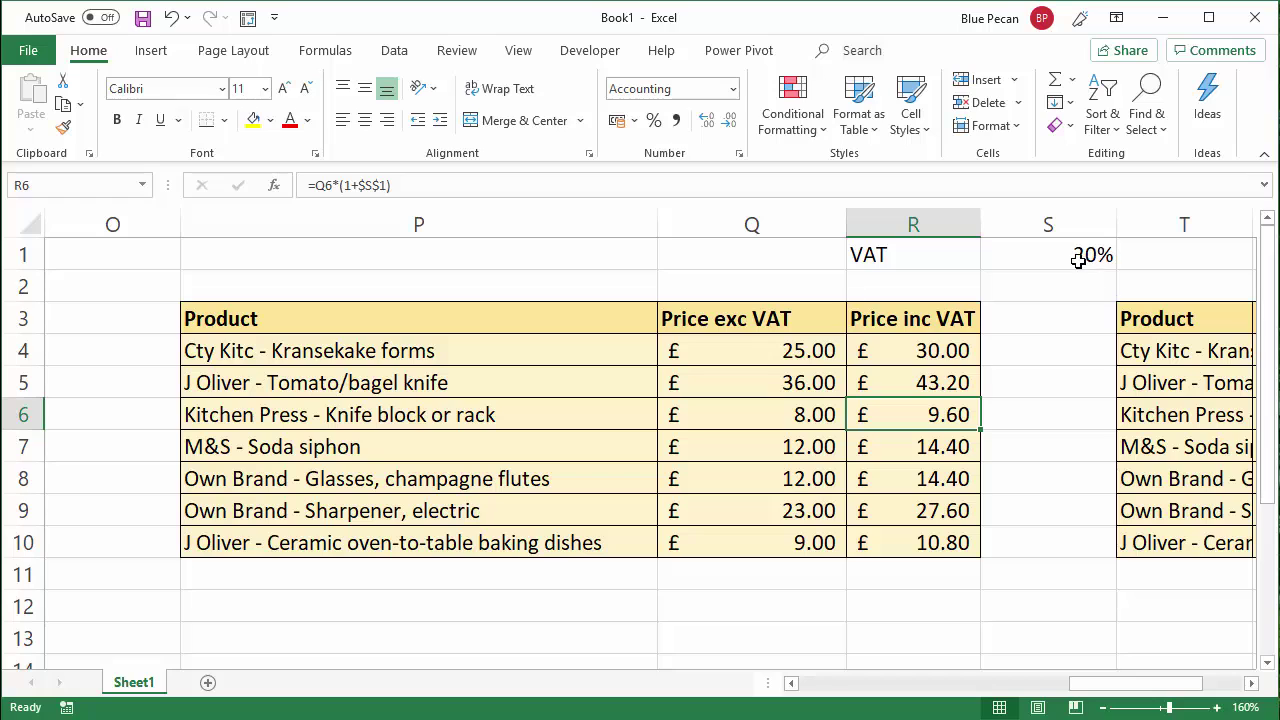
# Step: Replace the formula in R4 with the fixed multiplier version =Q4*1.2 and fill it down to R10
pyautogui.doubleClick(957, 355)
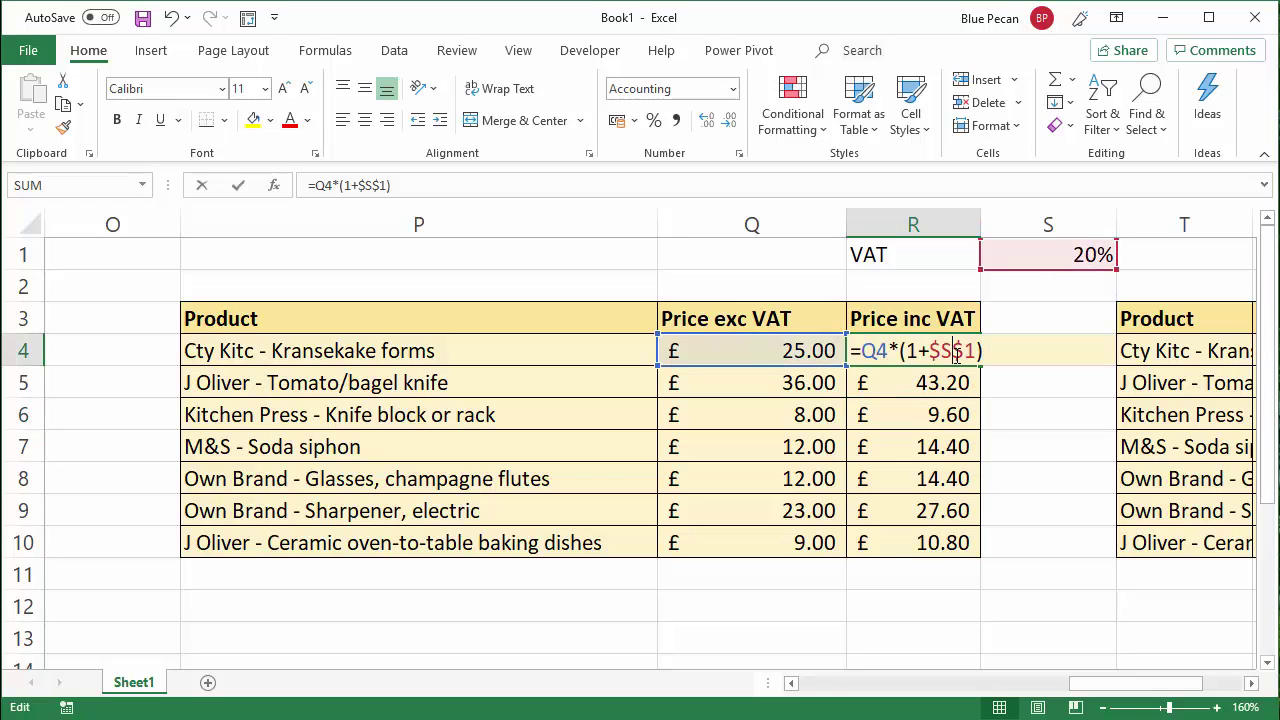
pyautogui.moveTo(990, 350); pyautogui.dragTo(902, 347)
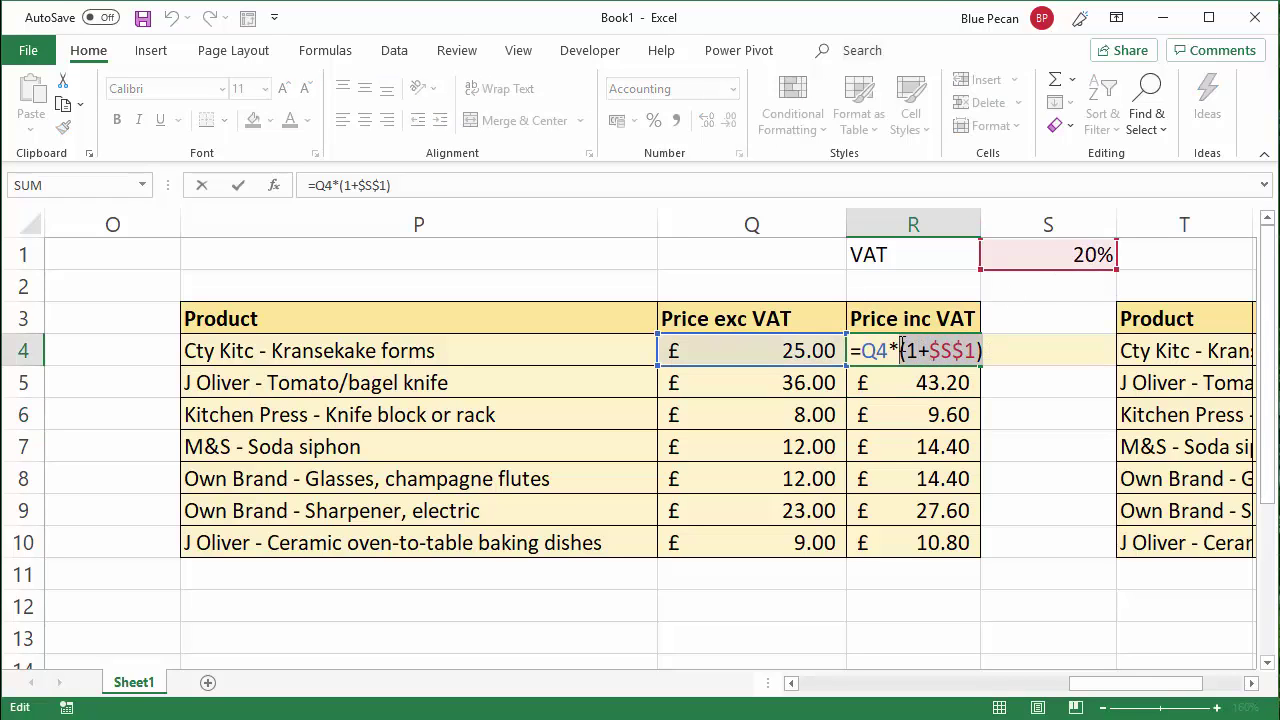
pyautogui.press('Delete')
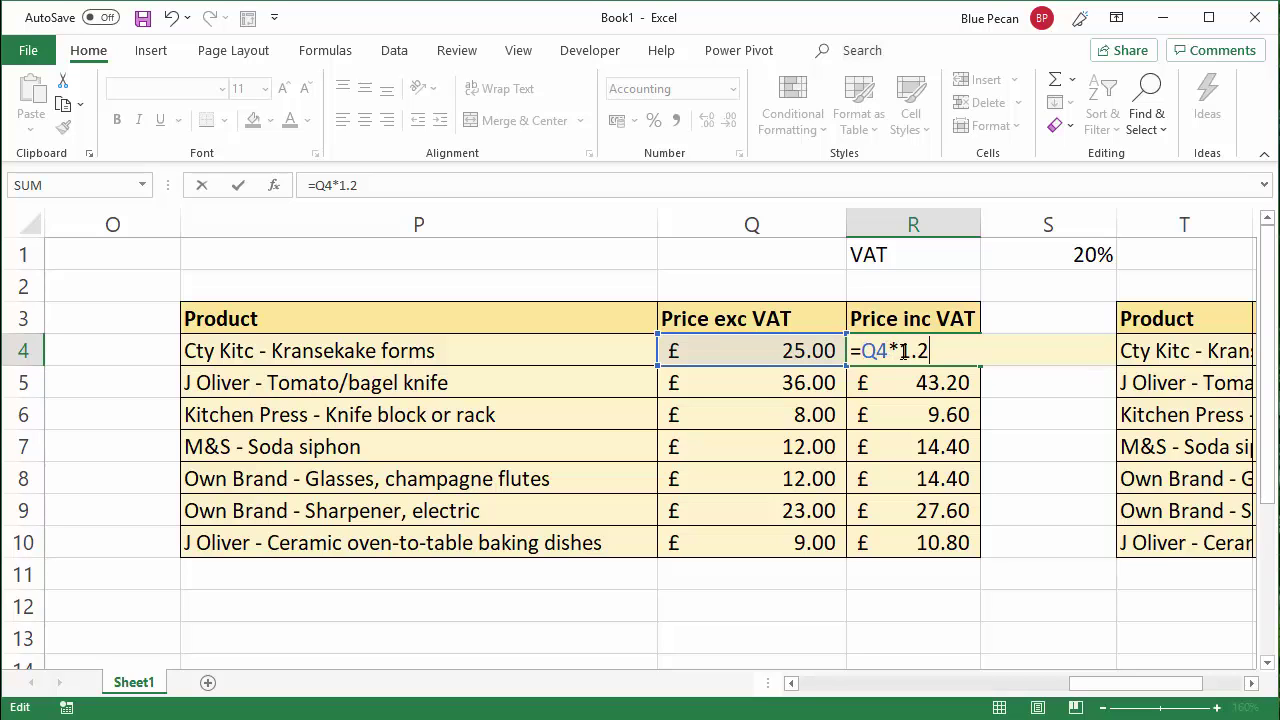
pyautogui.press('Return')
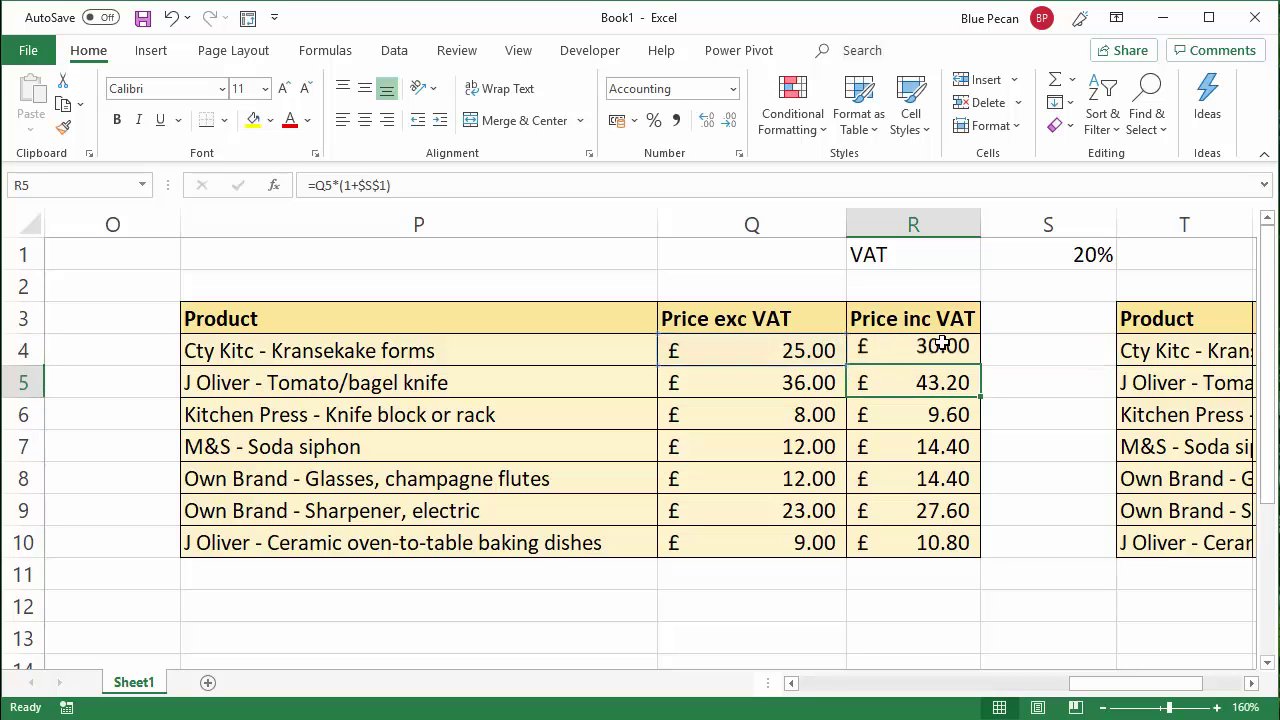
pyautogui.click(935, 350)
pyautogui.doubleClick(977, 367)
# Step: Rewrite the R4 formula as =Q4*120% and fill it down the Price inc VAT column
pyautogui.click(957, 348)
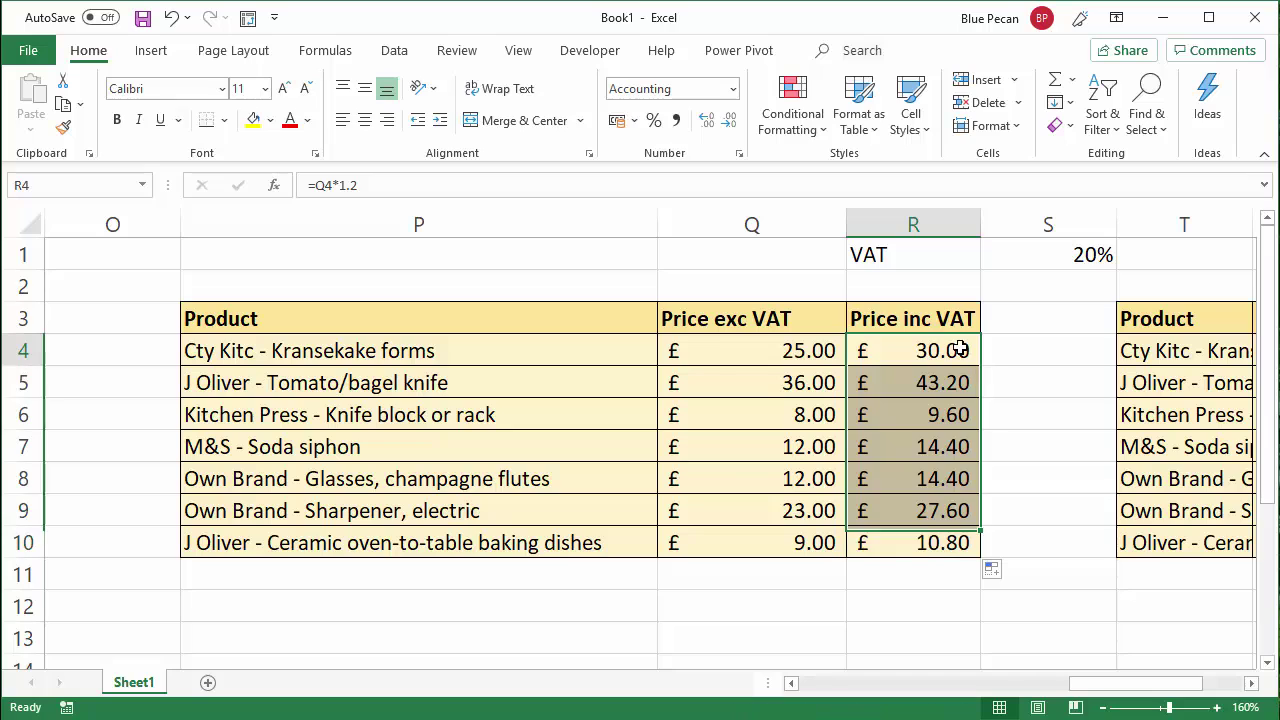
pyautogui.doubleClick(957, 348)
pyautogui.moveTo(930, 350); pyautogui.dragTo(911, 347)
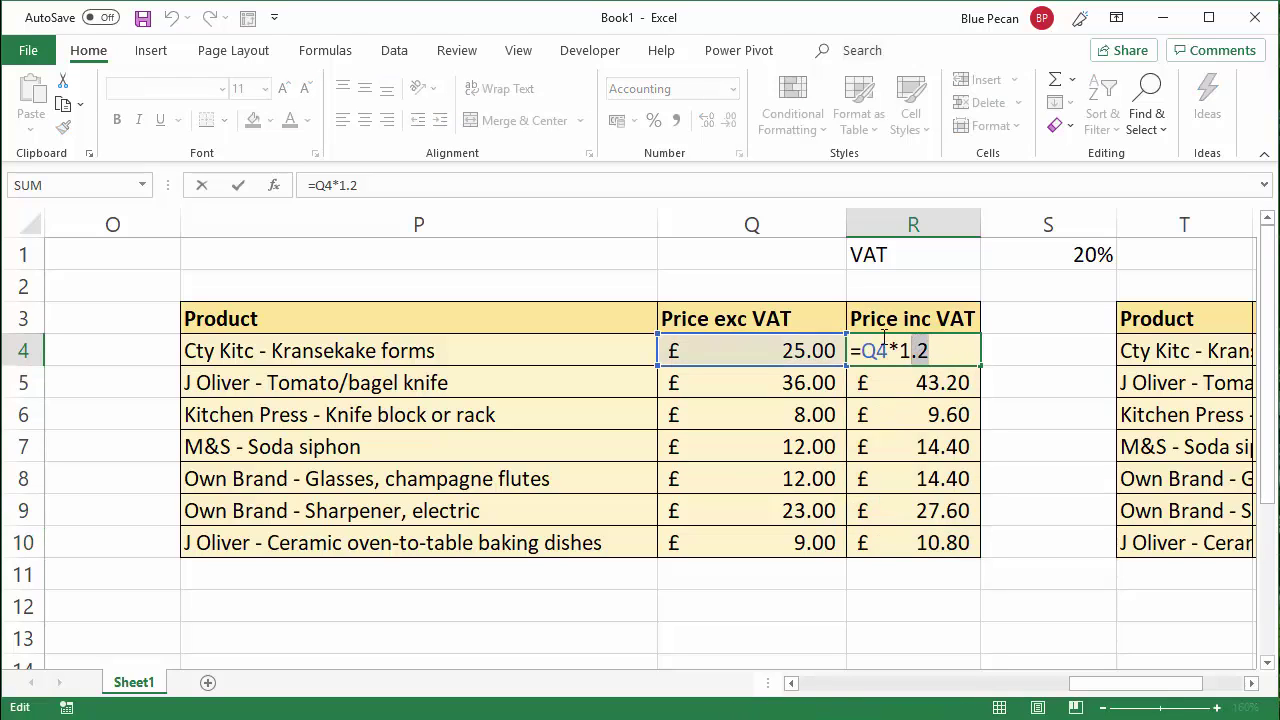
pyautogui.write('20%')
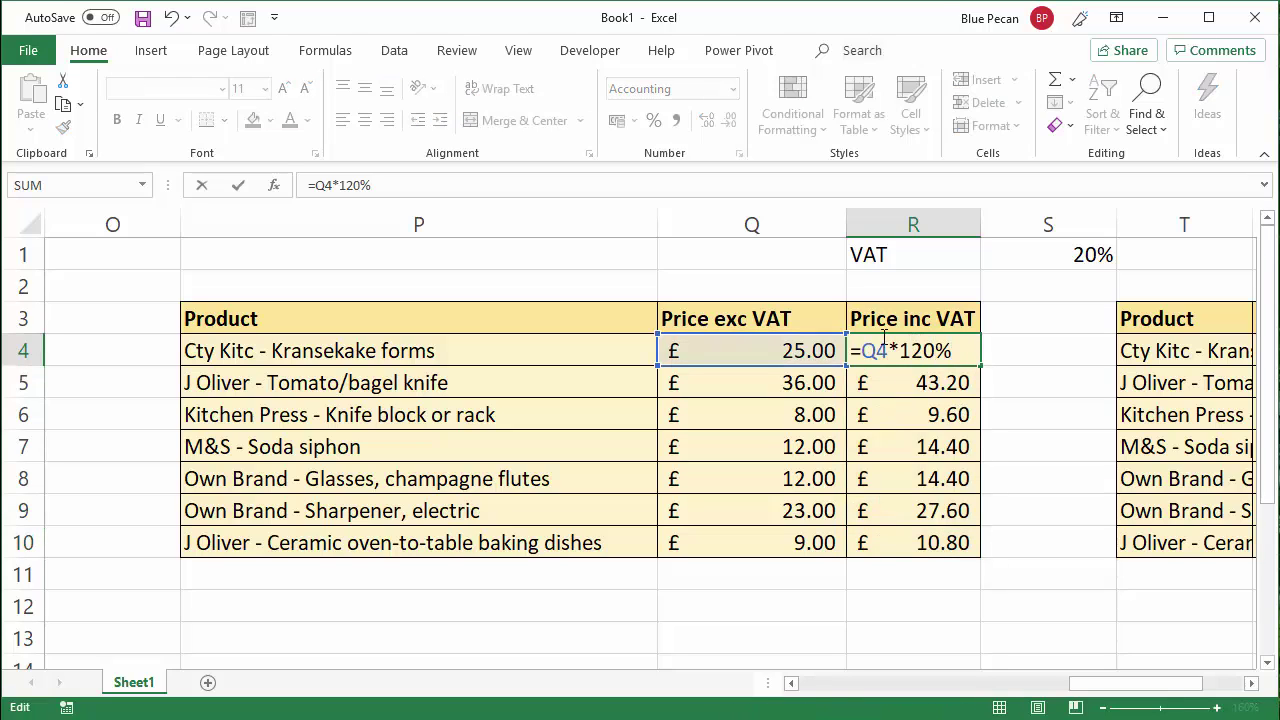
pyautogui.press('Return')
pyautogui.click(950, 352)
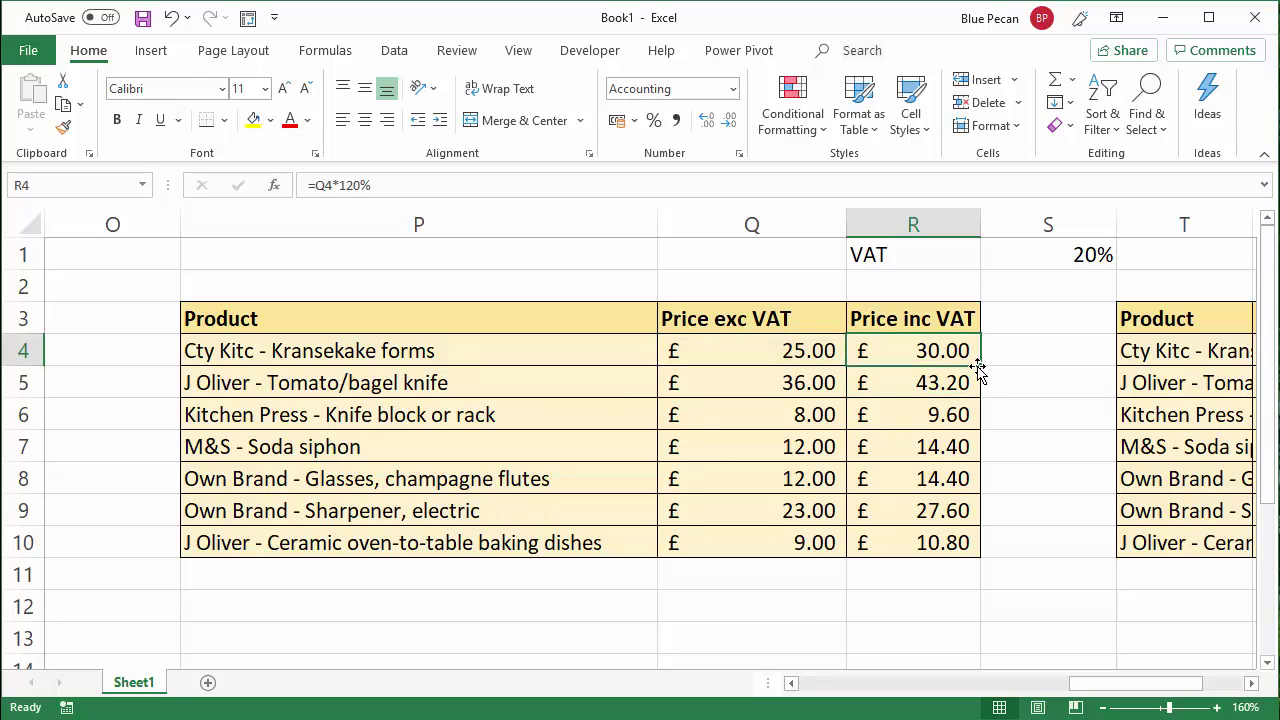
pyautogui.doubleClick(979, 366)
# Step: Change the R4 formula back to =Q4*(1+$S$1), with an absolute reference to the VAT rate, and fill it down to R10
pyautogui.doubleClick(966, 352)
pyautogui.press('BackSpace')
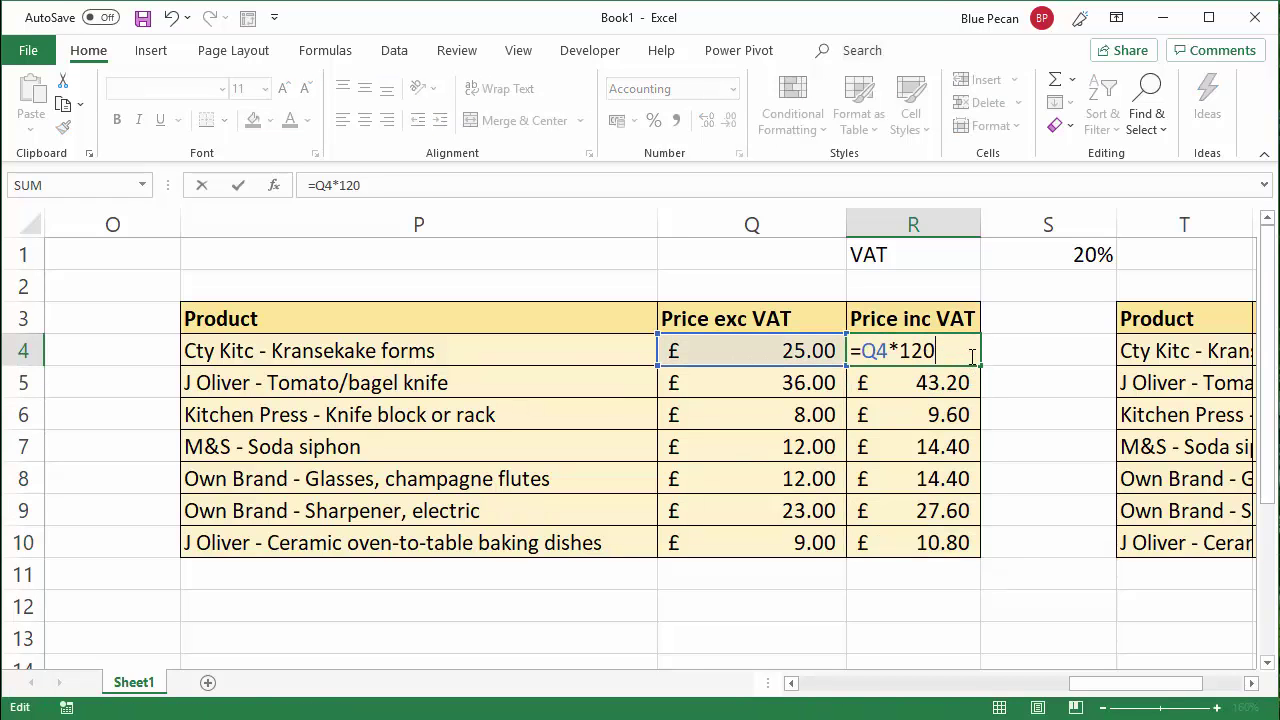
pyautogui.press('BackSpace')
pyautogui.press('BackSpace')
pyautogui.click(1075, 253)
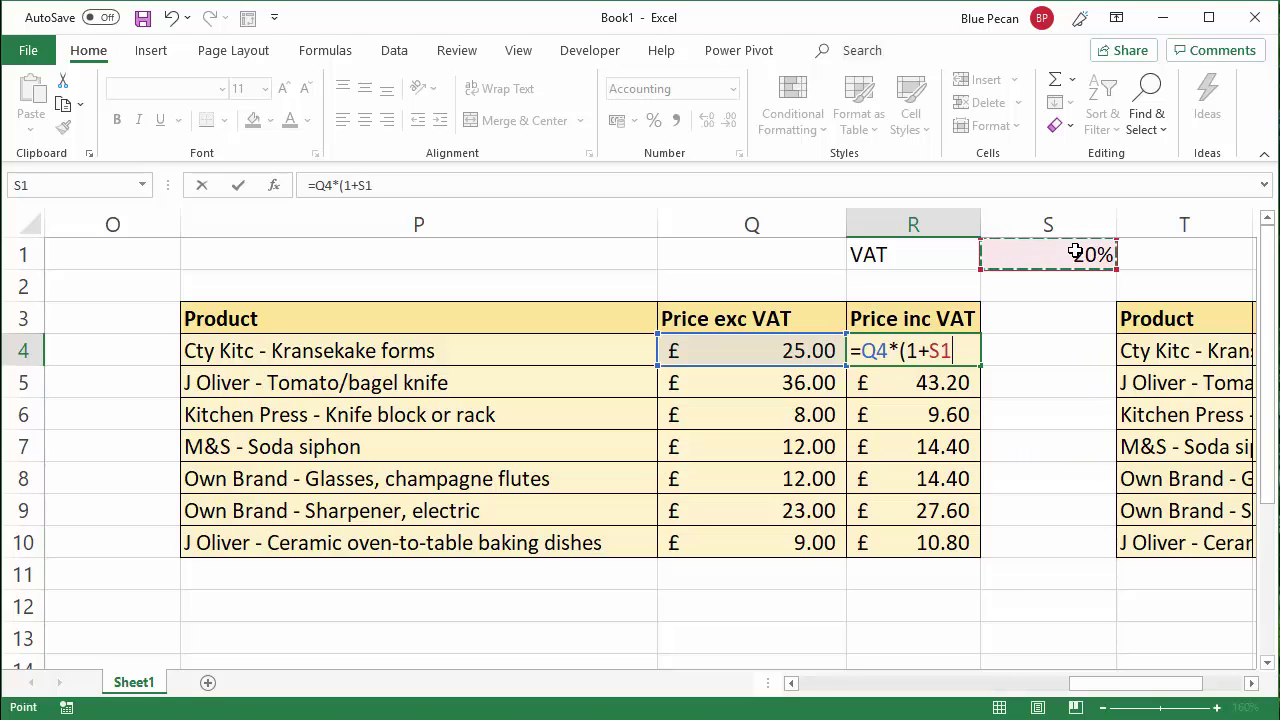
pyautogui.press('F4')
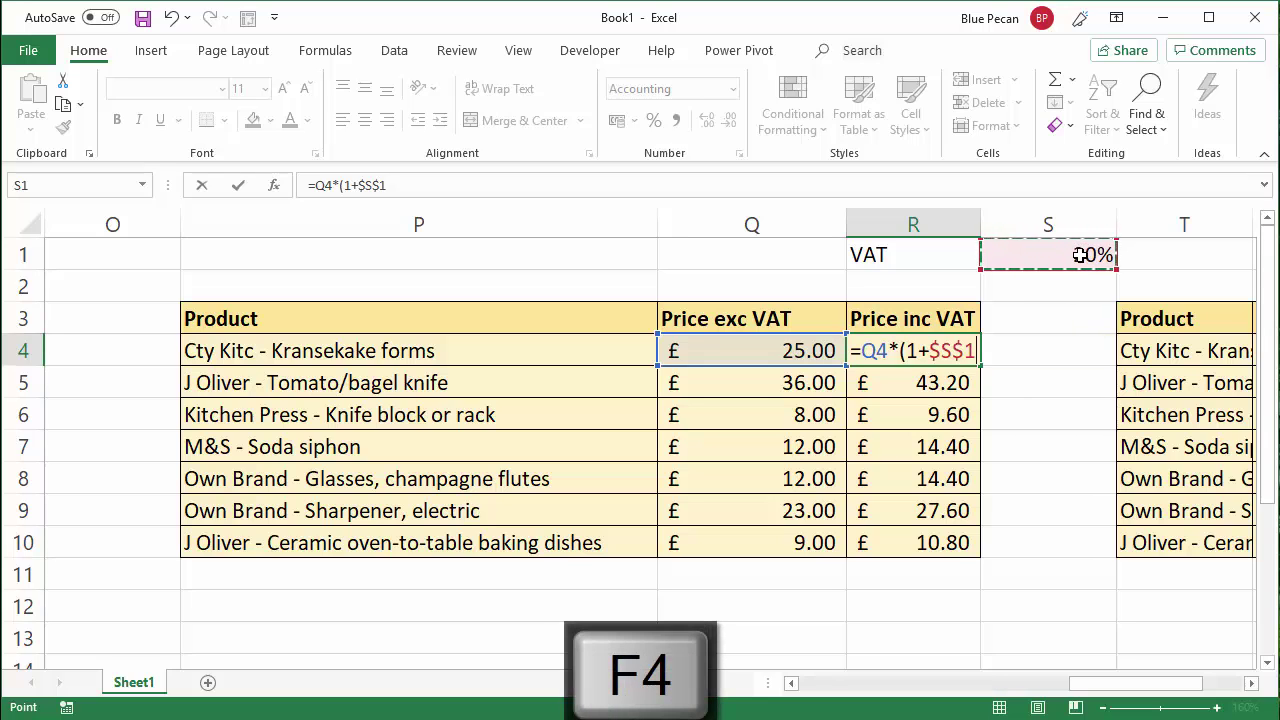
pyautogui.write(')')
pyautogui.press('Return')
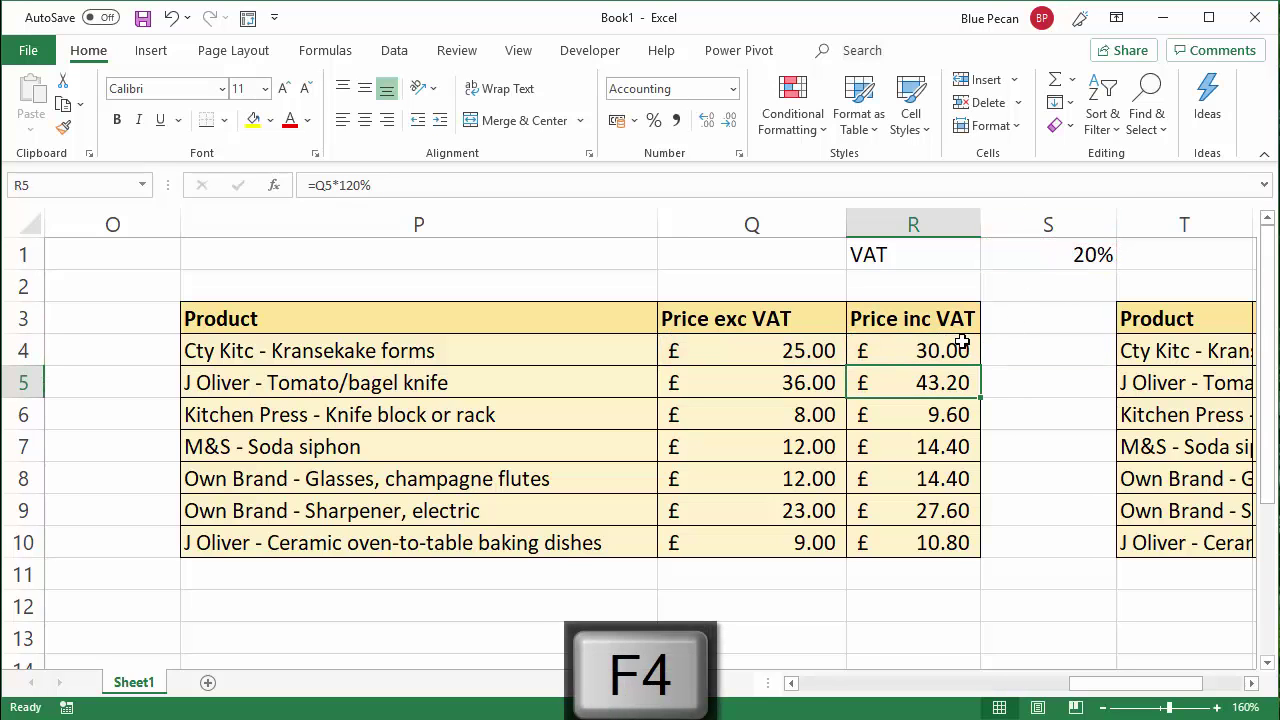
pyautogui.click(966, 345)
pyautogui.doubleClick(980, 366)
# Step: Calculate the price excluding VAT in V4 with =U4/1.2 and fill it down to V10
pyautogui.moveTo(1180, 683); pyautogui.dragTo(1218, 700)
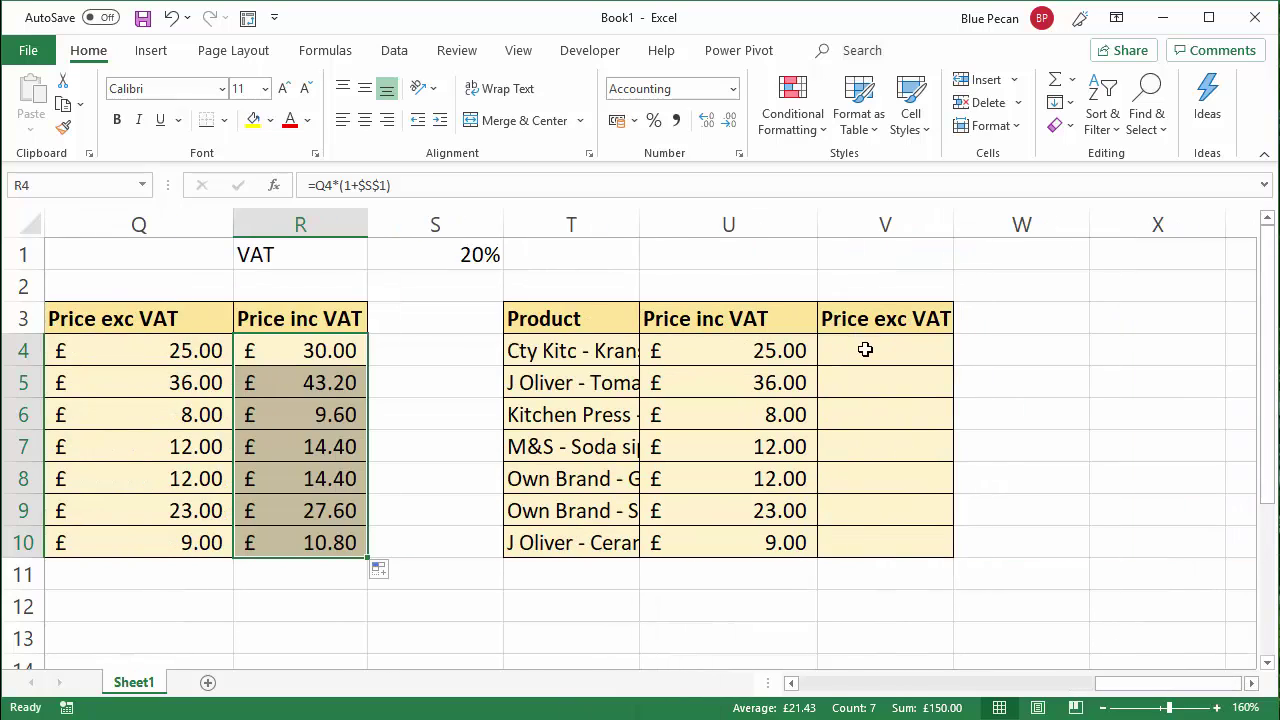
pyautogui.click(858, 352)
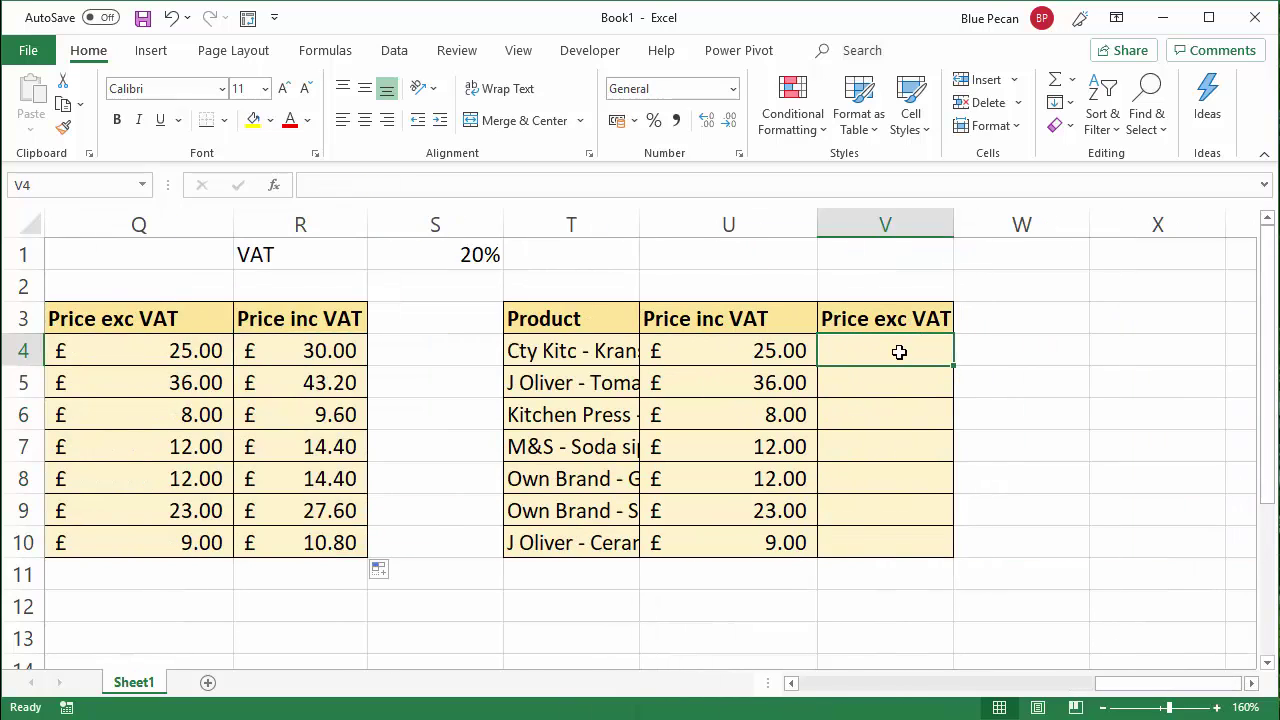
pyautogui.write('=')
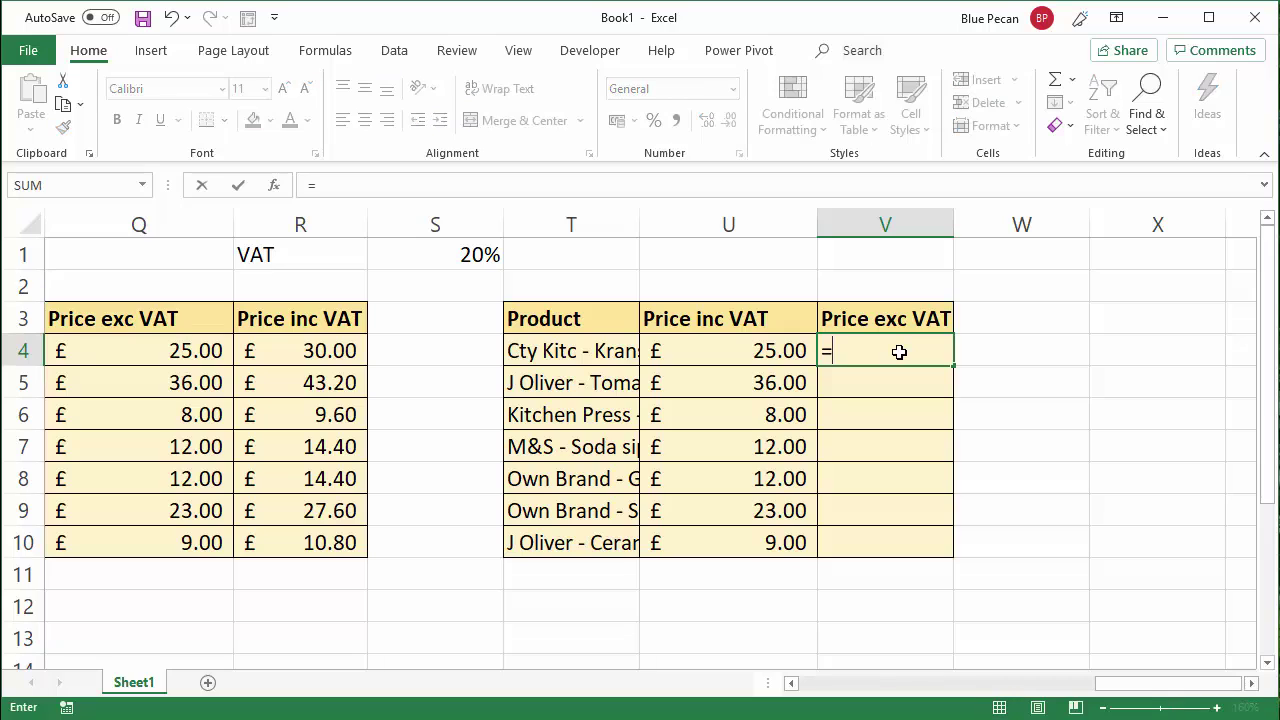
pyautogui.click(763, 351)
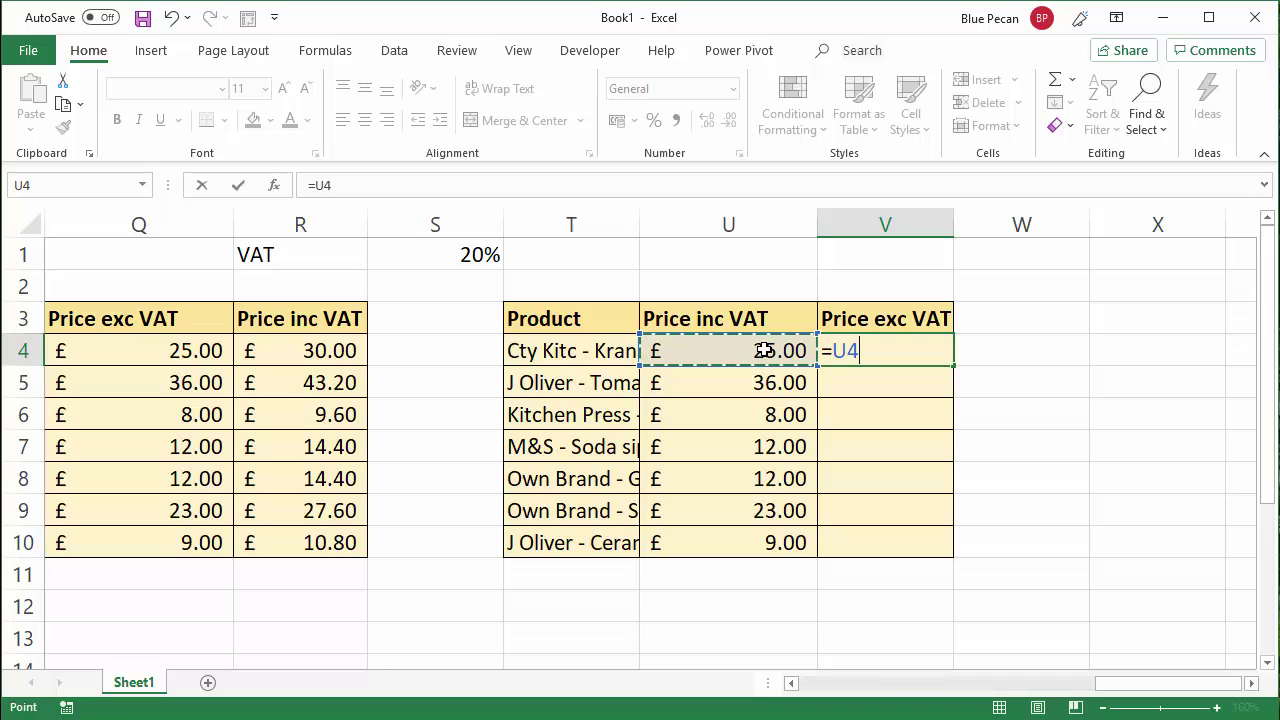
pyautogui.write('/')
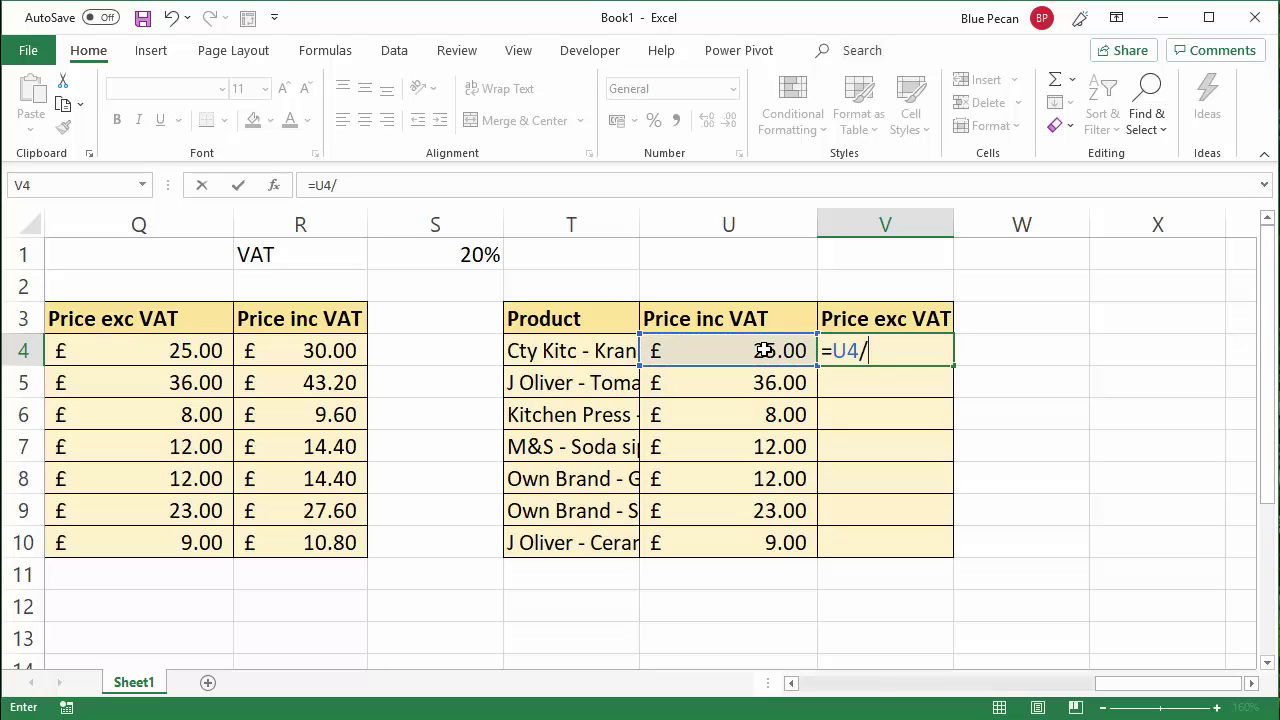
pyautogui.write('1.2')
pyautogui.press('Return')
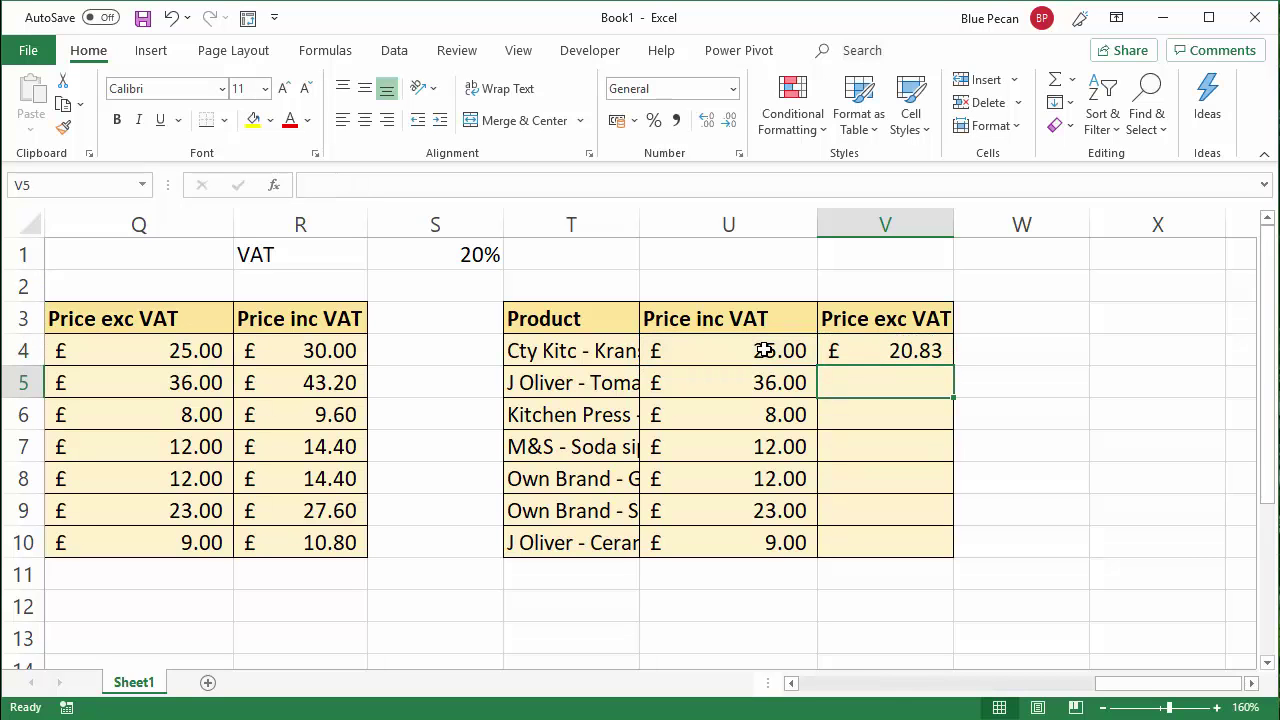
pyautogui.click(888, 342)
pyautogui.doubleClick(954, 366)
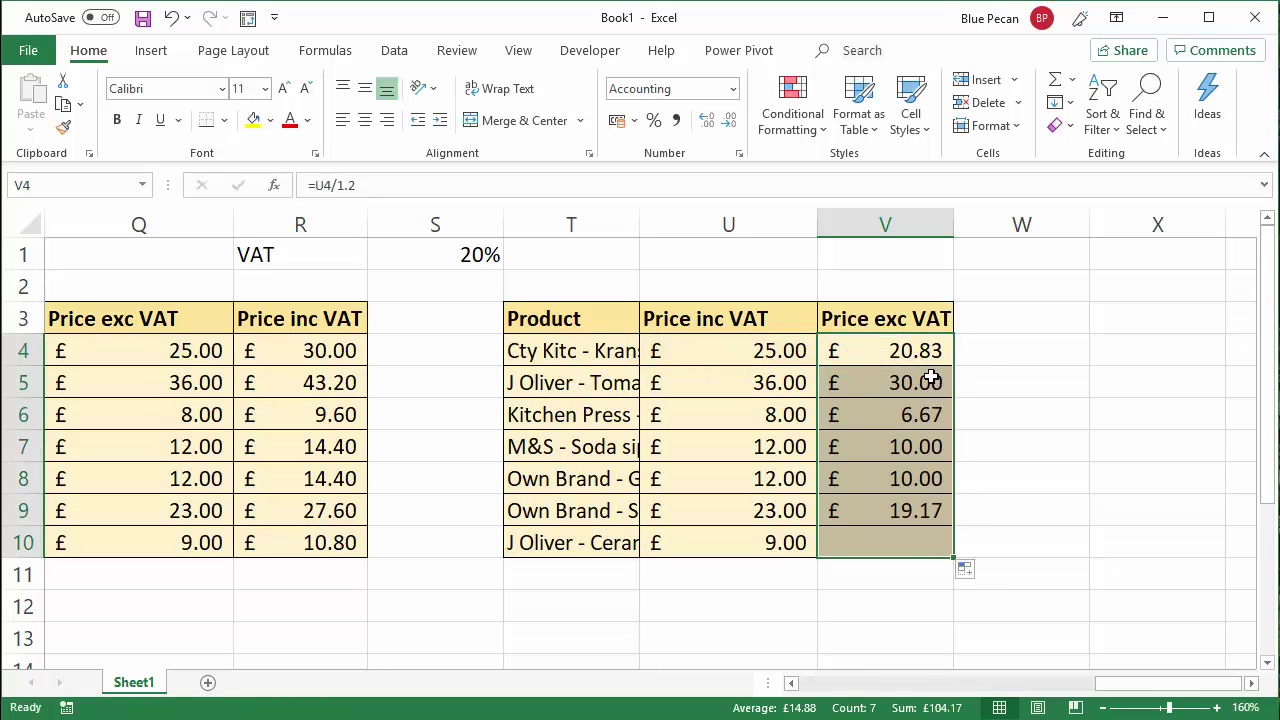
# Step: Edit the V4 formula to =U4/(1+$S$1) so it uses the VAT rate cell, and fill it down to V10
pyautogui.doubleClick(923, 346)
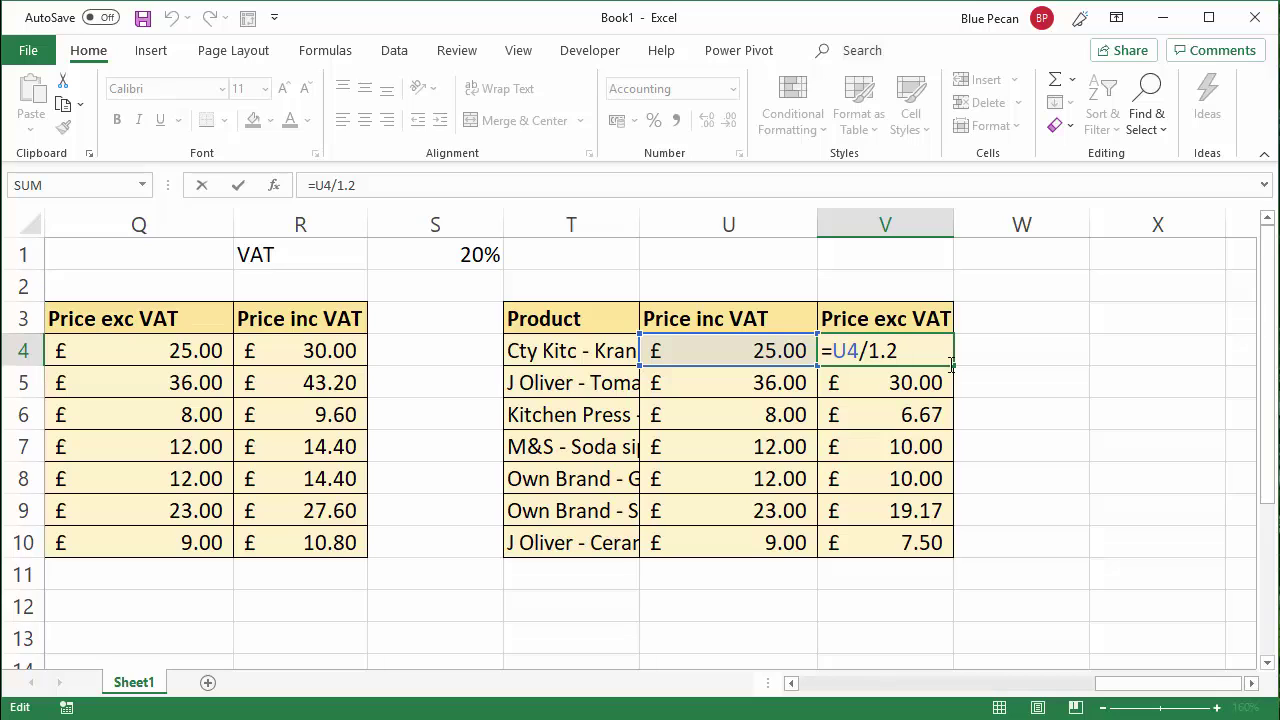
pyautogui.press('BackSpace')
pyautogui.press('BackSpace')
pyautogui.write('1')
pyautogui.click(478, 250)
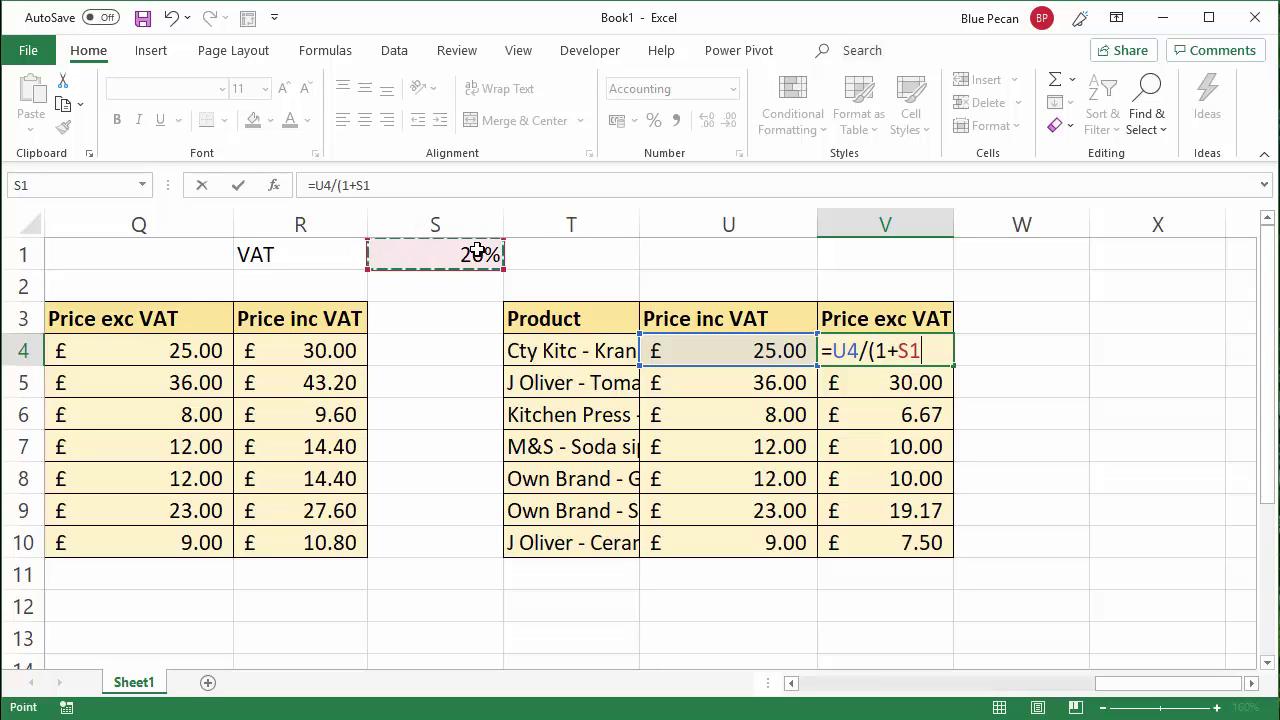
pyautogui.press('F4')
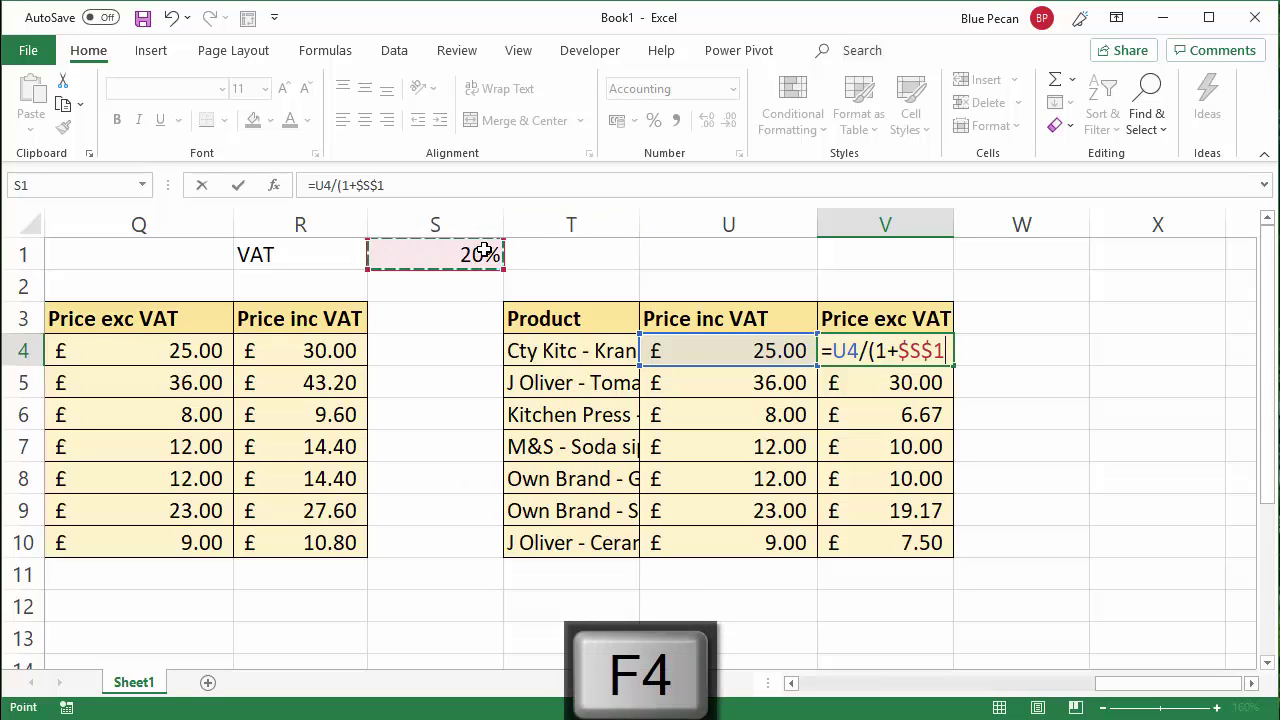
pyautogui.write(')')
pyautogui.press('Return')
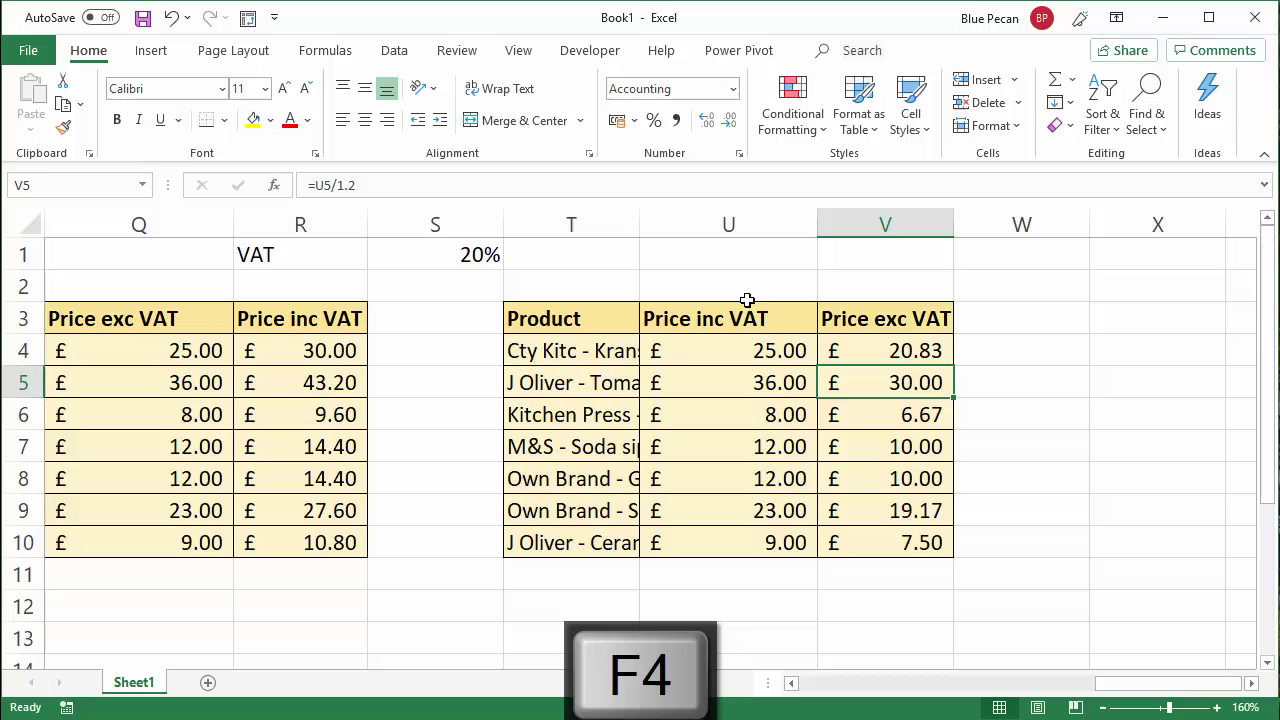
pyautogui.click(900, 350)
pyautogui.doubleClick(953, 367)
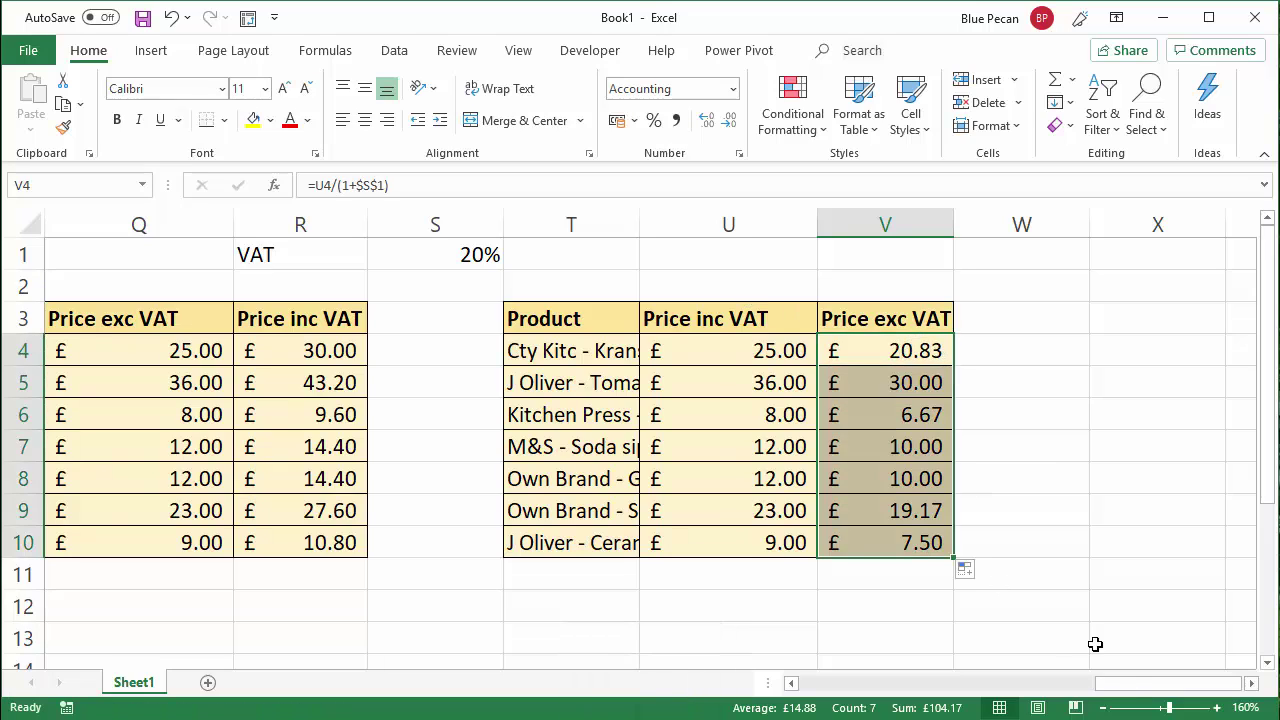
pyautogui.moveTo(1134, 688)
pyautogui.mouseDown()
pyautogui.moveTo(940, 686)
pyautogui.moveTo(1148, 690)
pyautogui.mouseUp()
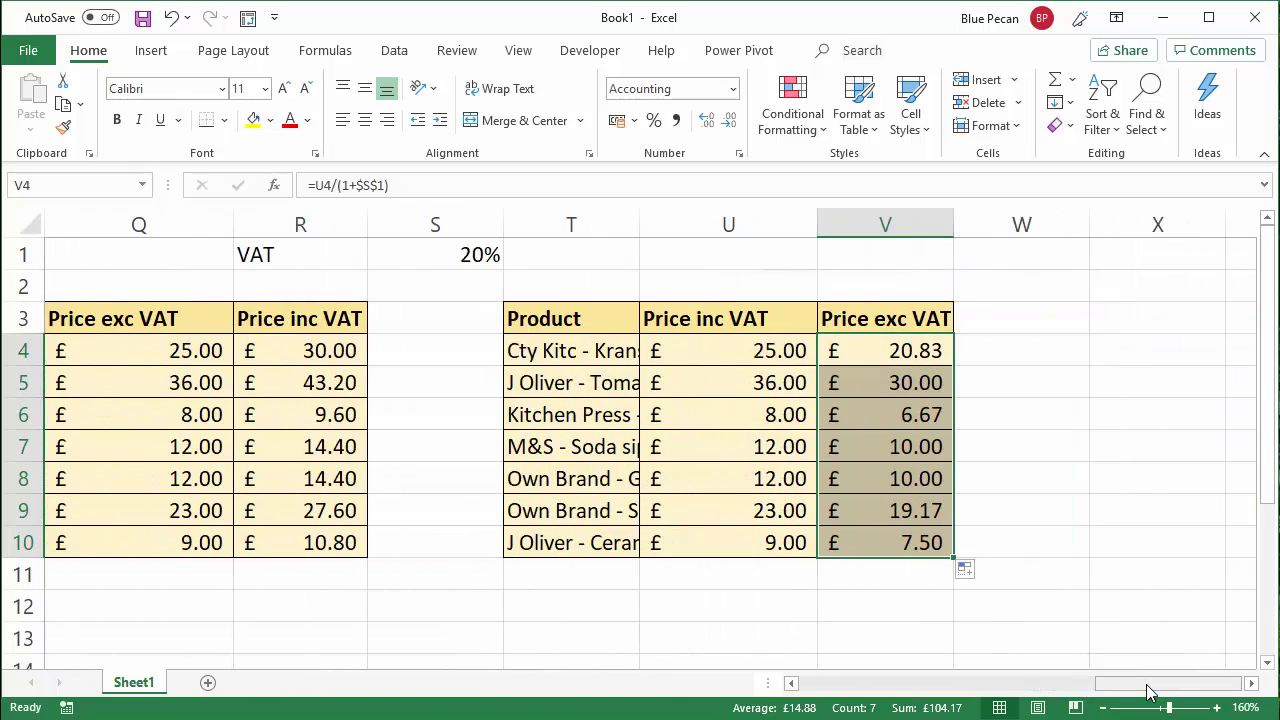